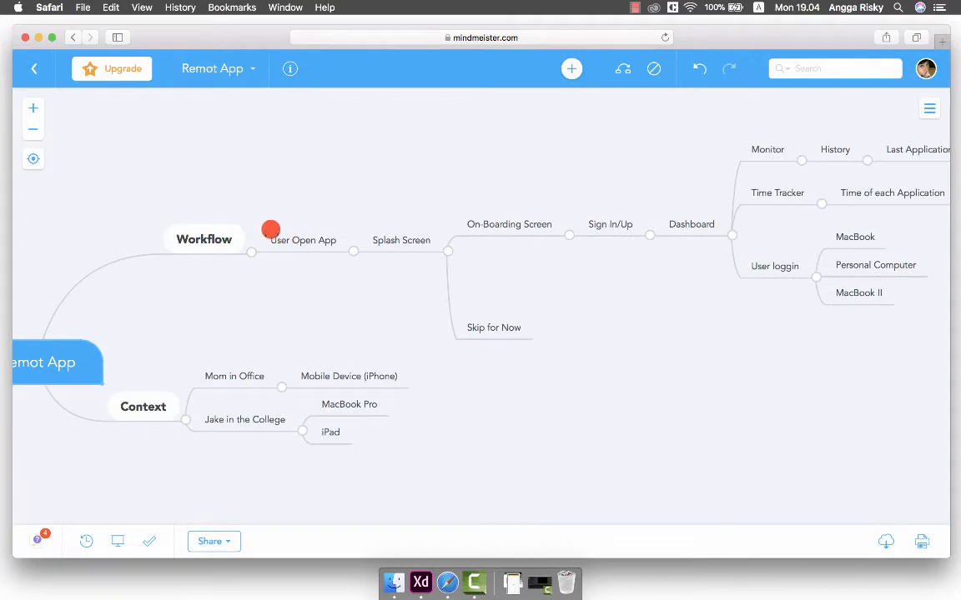
Examine the Workflow branch of the mind map from User Open App through to the subtopics of Dashboard.
scroll(270, 227, "right", 5)
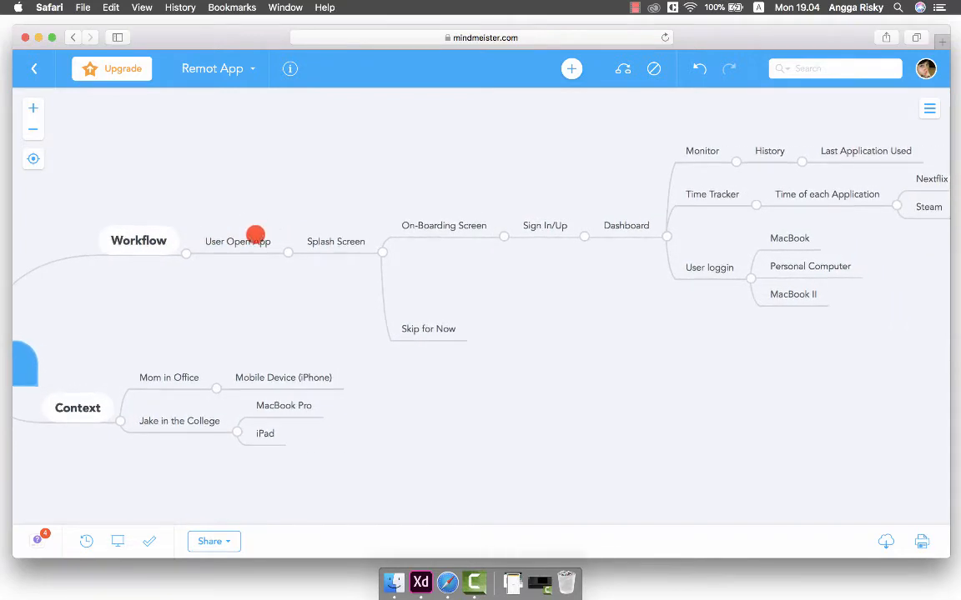
scroll(263, 223, "right", 3)
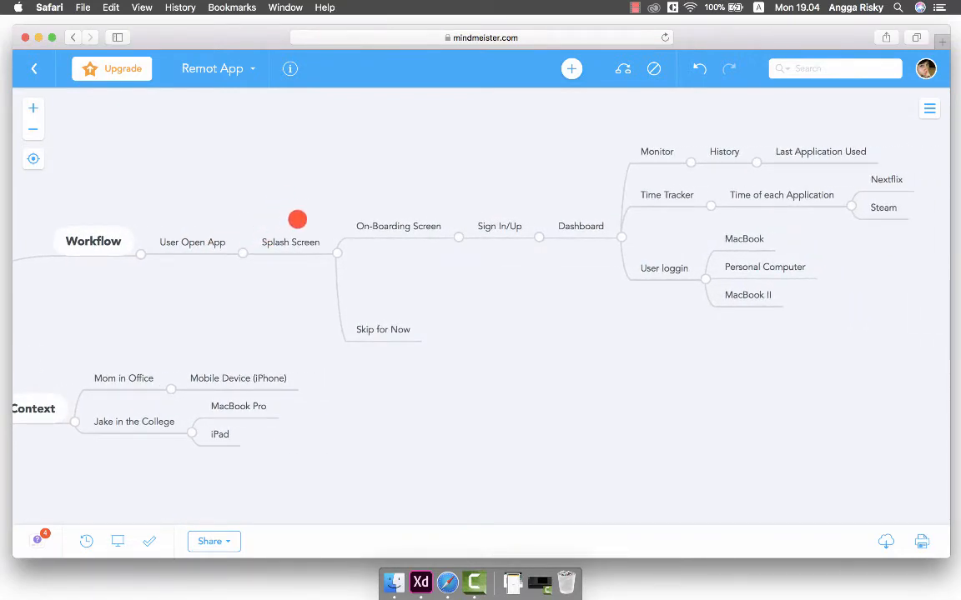
scroll(297, 219, "right", 6)
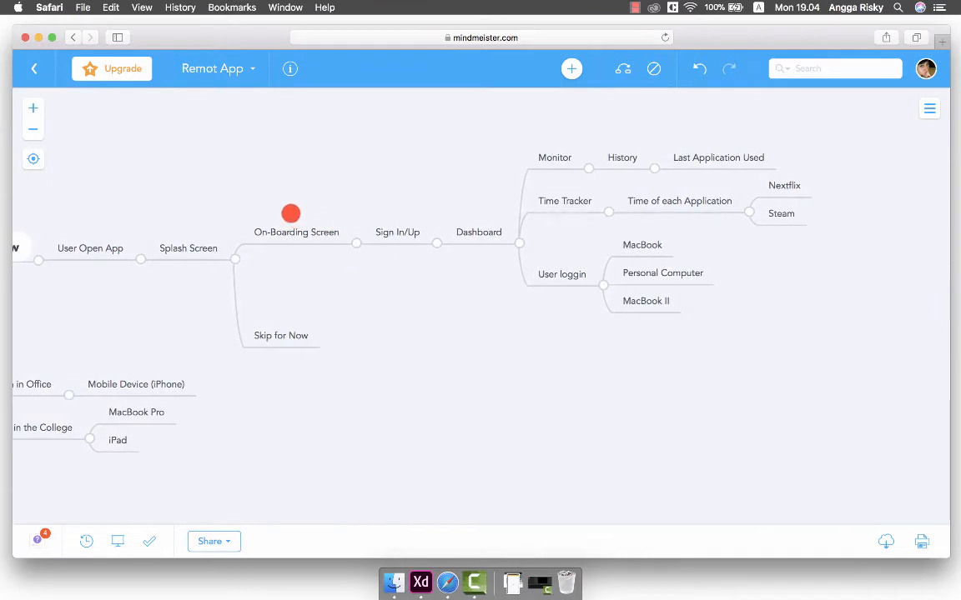
scroll(317, 330, "right", 6)
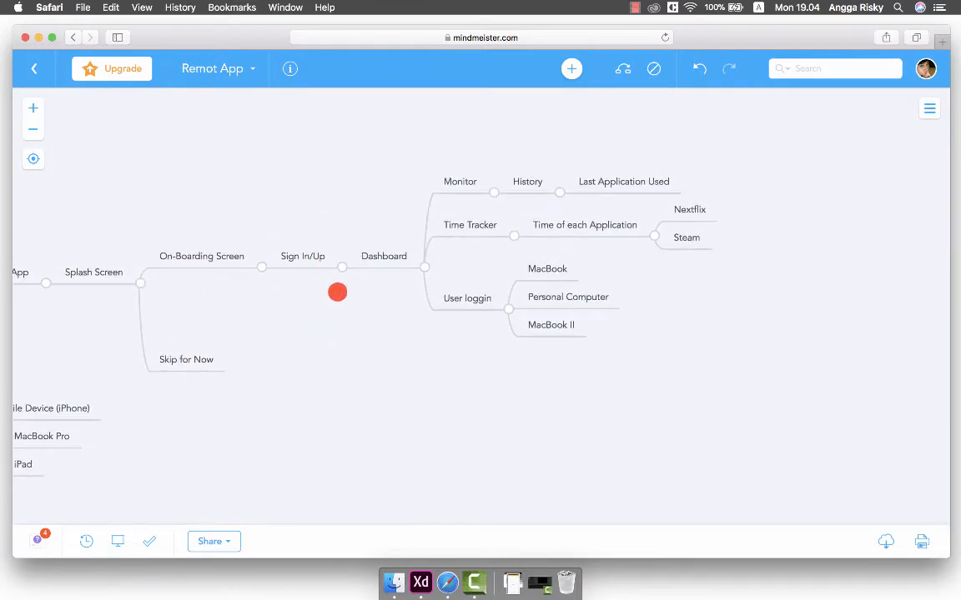
scroll(337, 292, "down", 2)
scroll(377, 238, "right", 2)
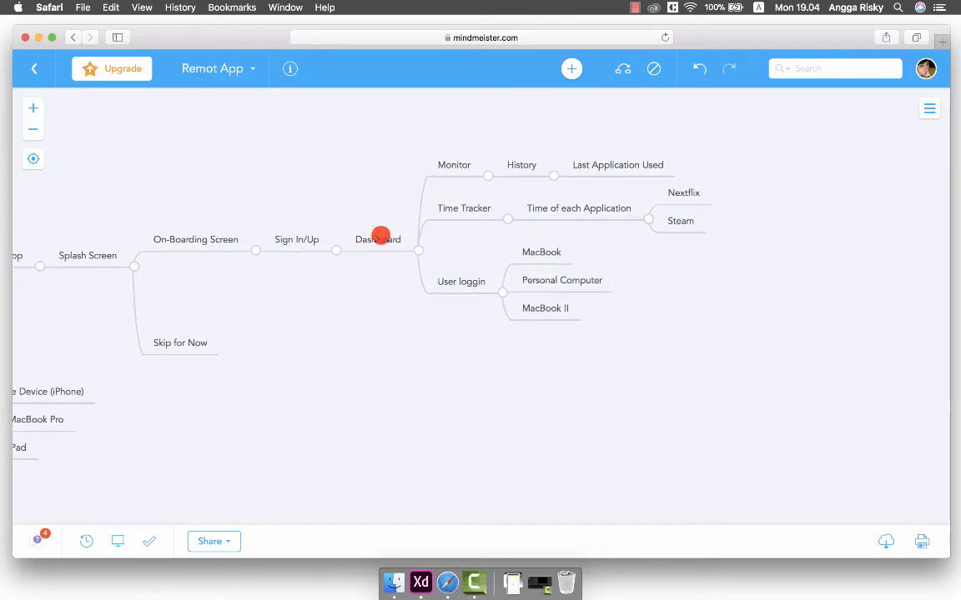
scroll(386, 242, "right", 4)
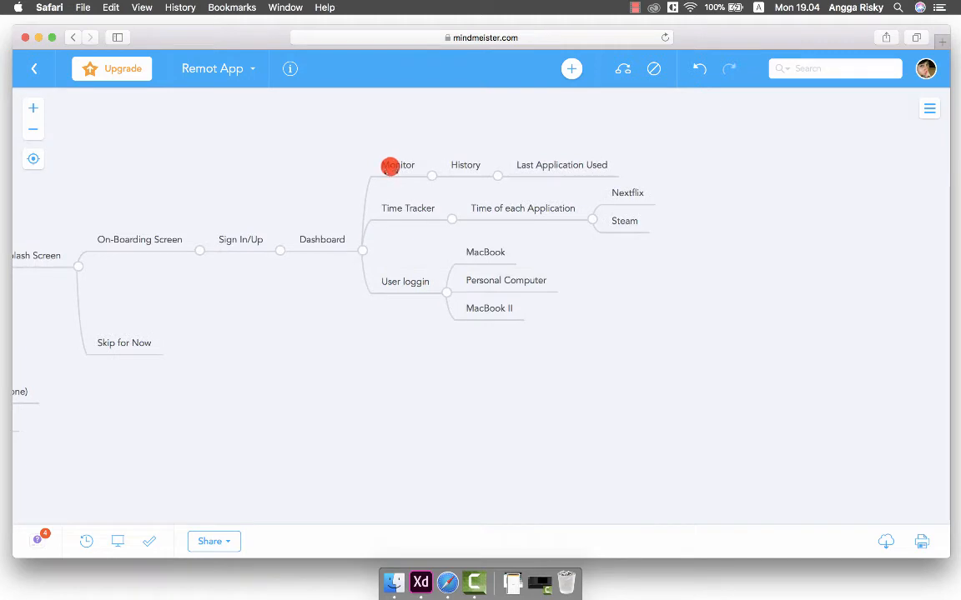
left_click(405, 280)
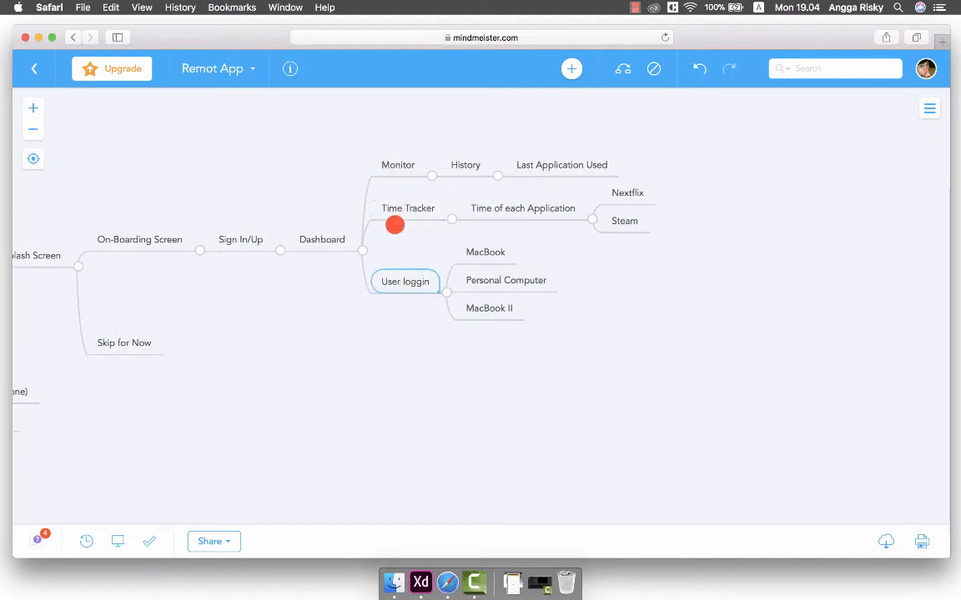
Add a Navigation topic under Dashboard in the Workflow branch and give it the subtopics Dashboard and Apps.
left_click(324, 244)
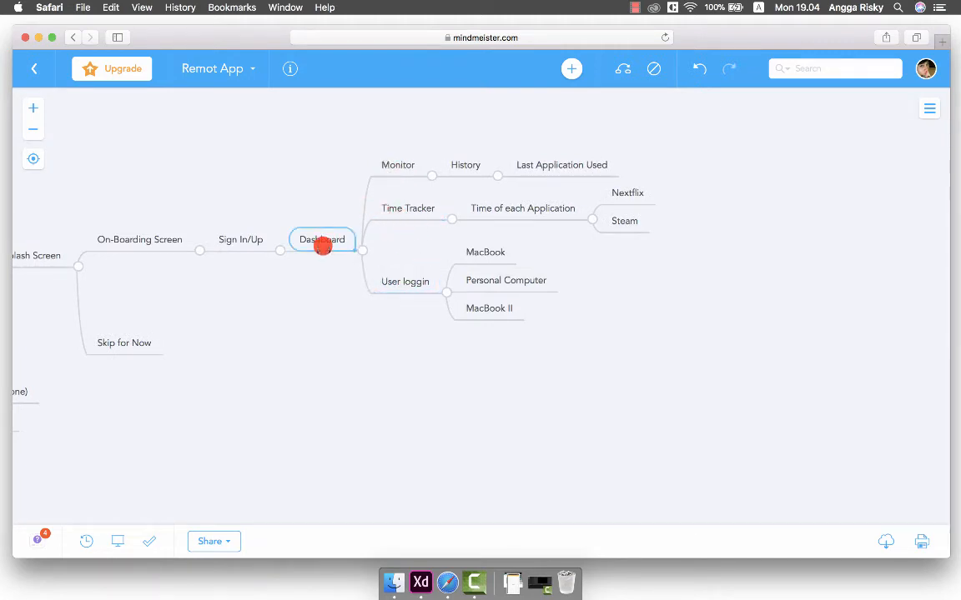
key("Tab")
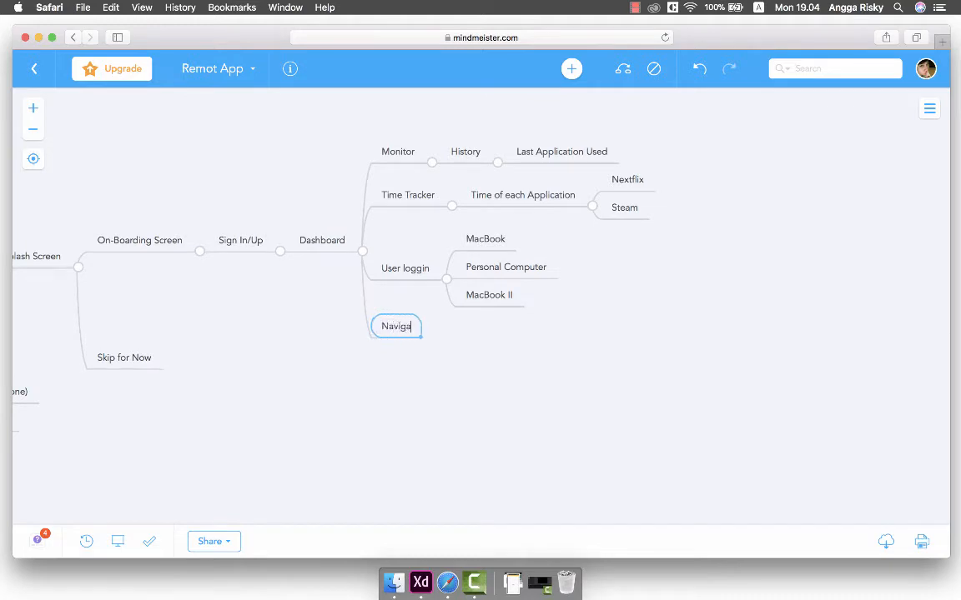
key("Tab")
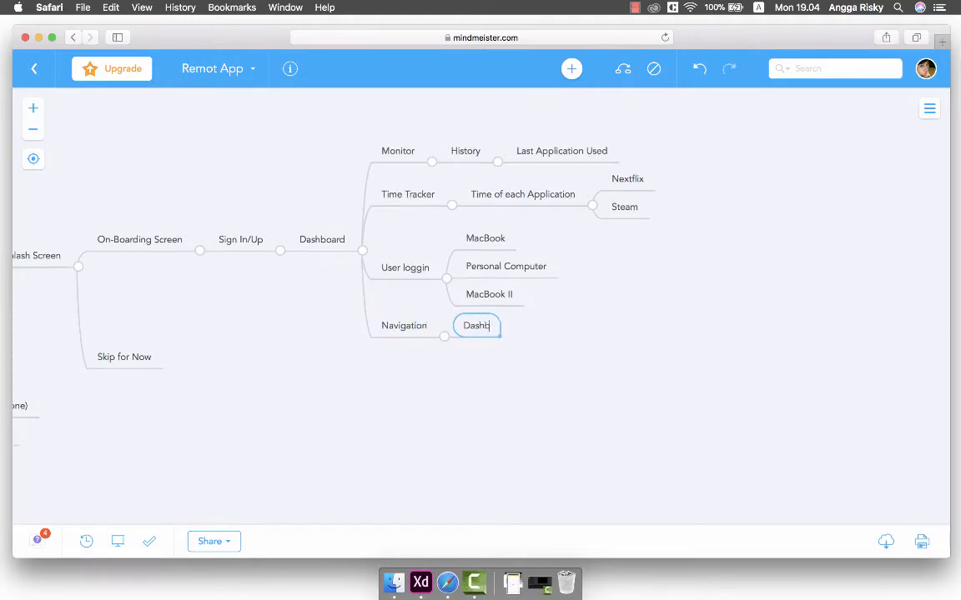
left_click(411, 323)
key("Tab")
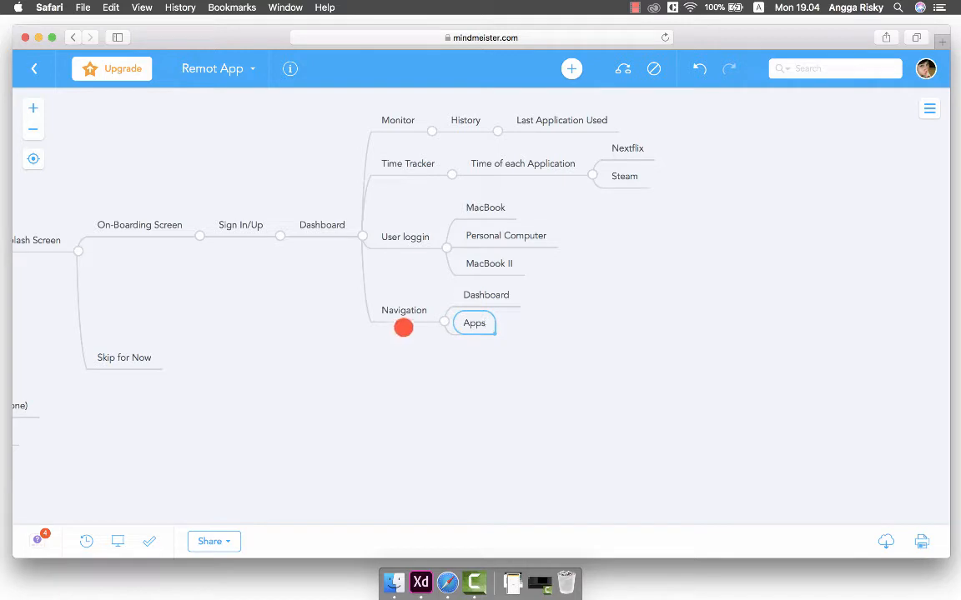
type("Apps")
left_click(397, 313)
key("Tab")
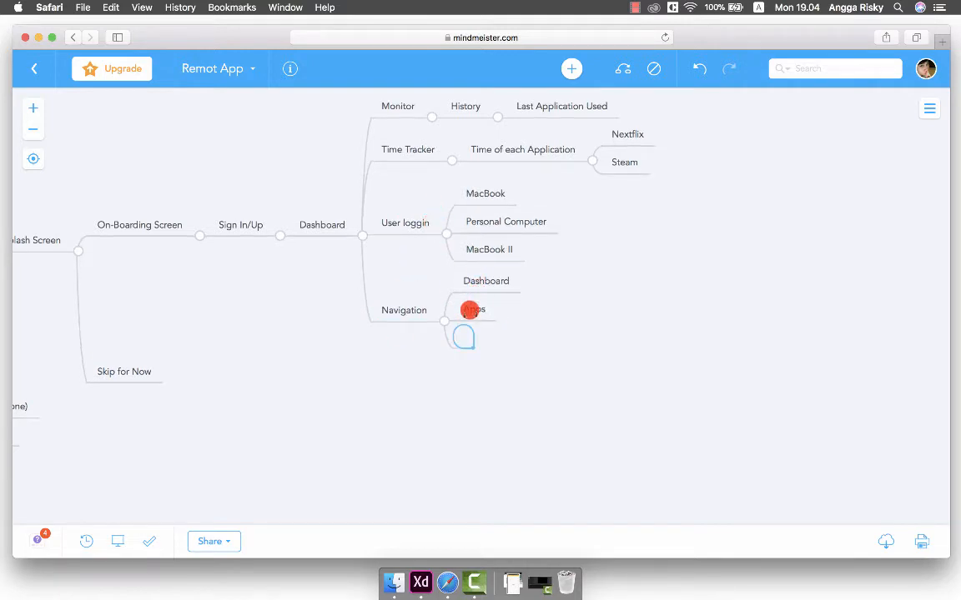
key("Escape")
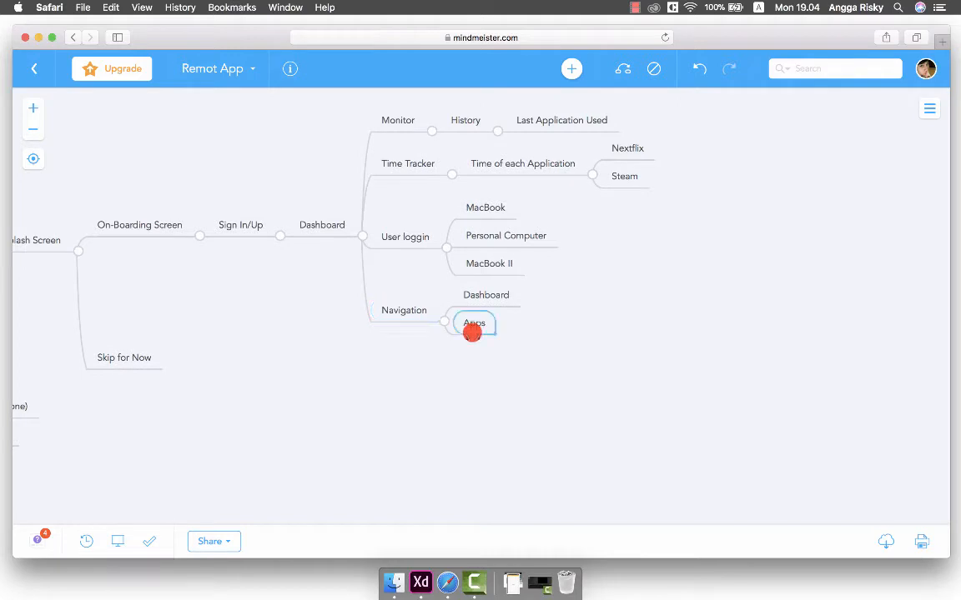
Rename the Apps subtopic as Monitor and add Report and Settings as further subtopics of Navigation.
right_click(472, 331)
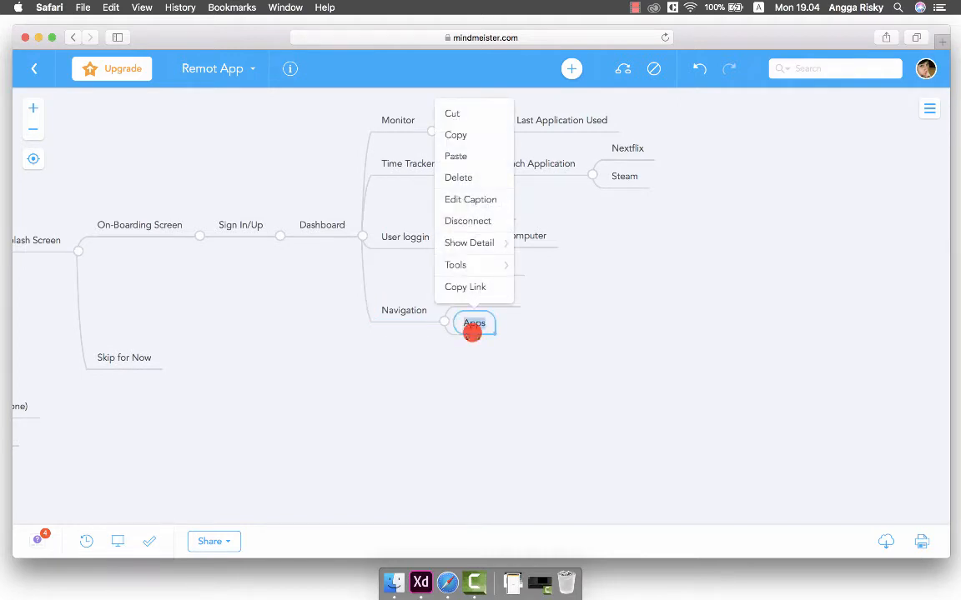
left_click(398, 311)
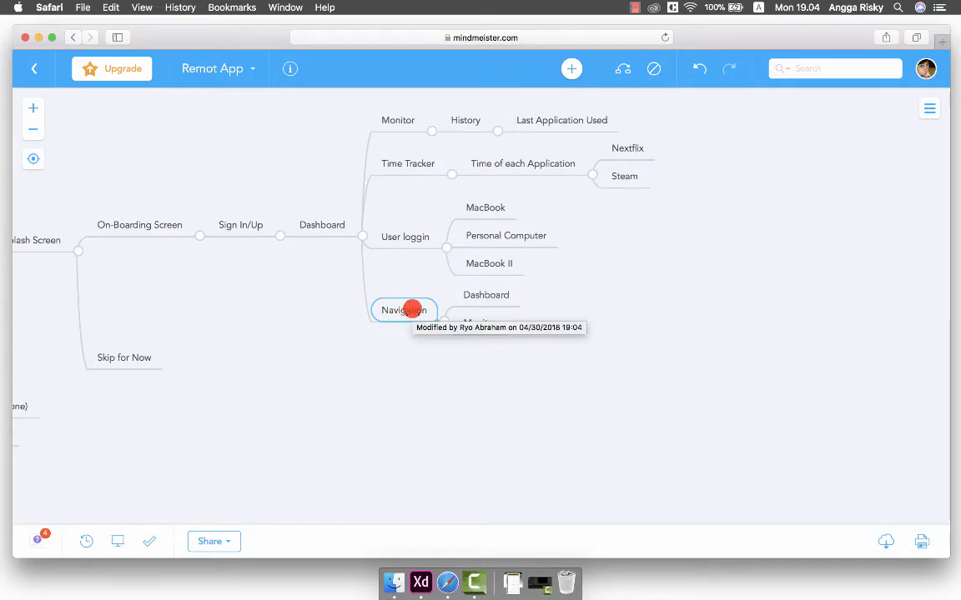
key("Tab")
type("Re")
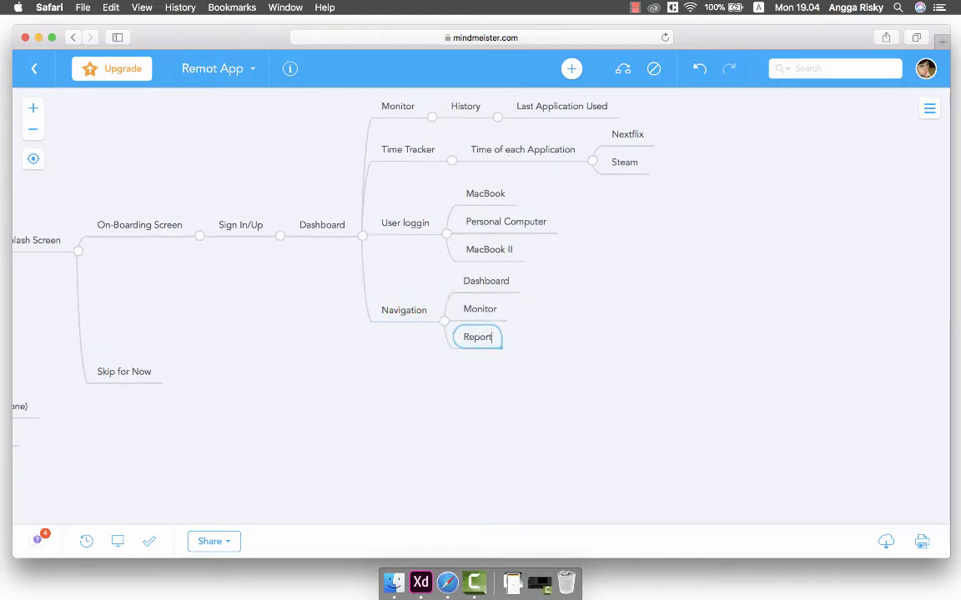
key("Return")
type("Settings")
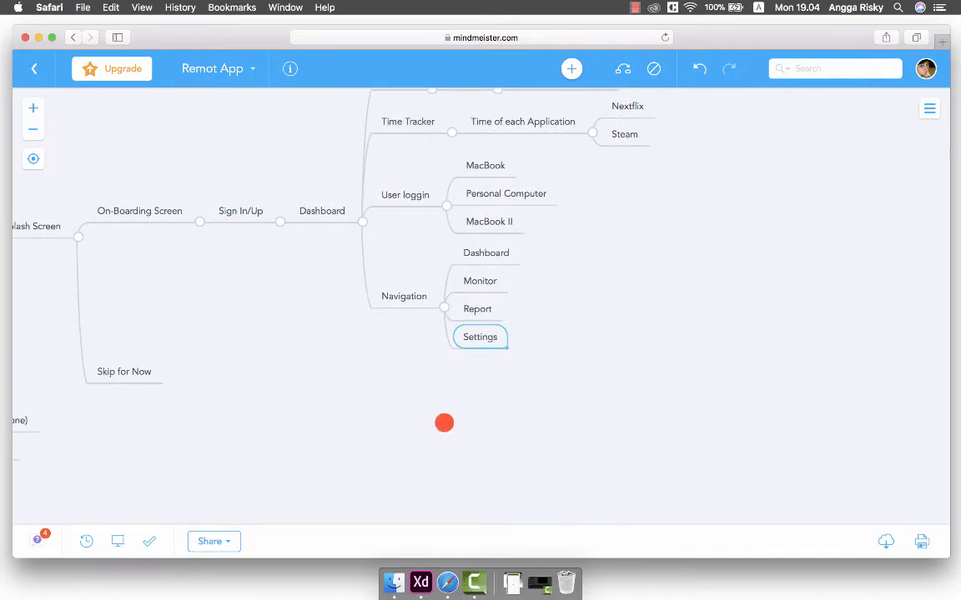
Review the whole workflow from Splash Screen through On-Boarding Screen and Sign In/Up to Dashboard and its branches.
scroll(444, 423, "left", 5)
scroll(444, 423, "up", 2)
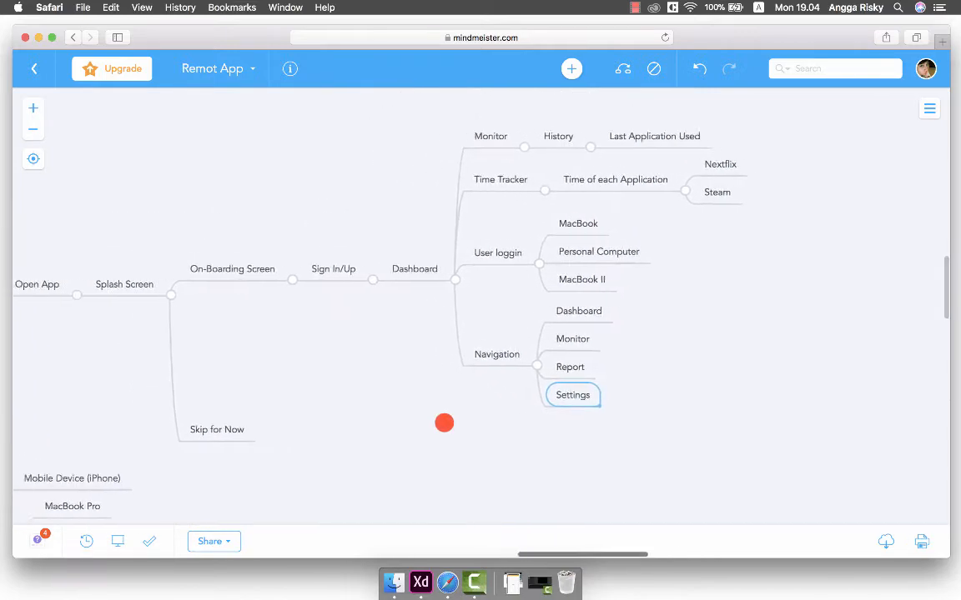
scroll(444, 423, "left", 1)
scroll(444, 423, "right", 2)
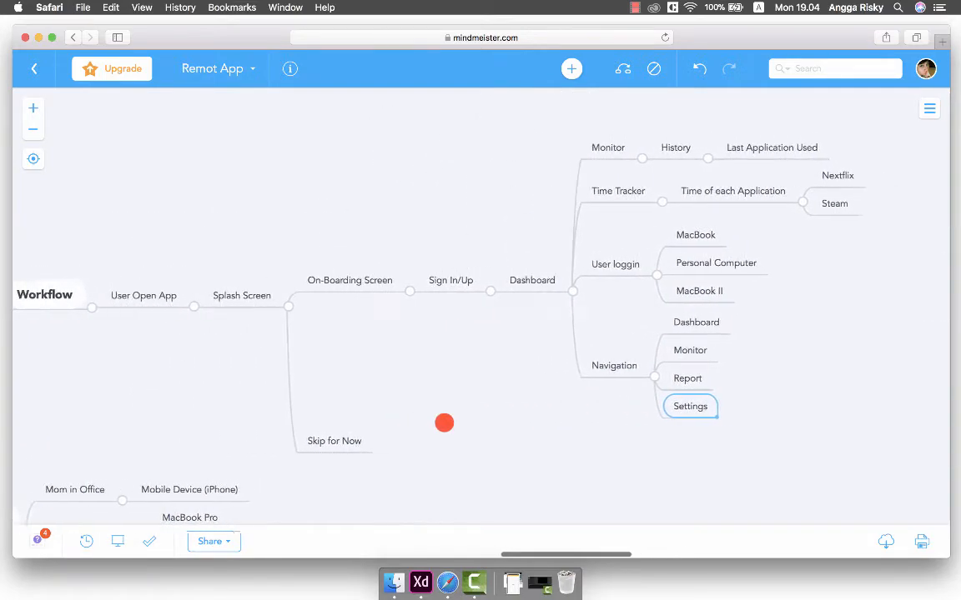
scroll(444, 423, "left", 1)
scroll(444, 423, "left", 1)
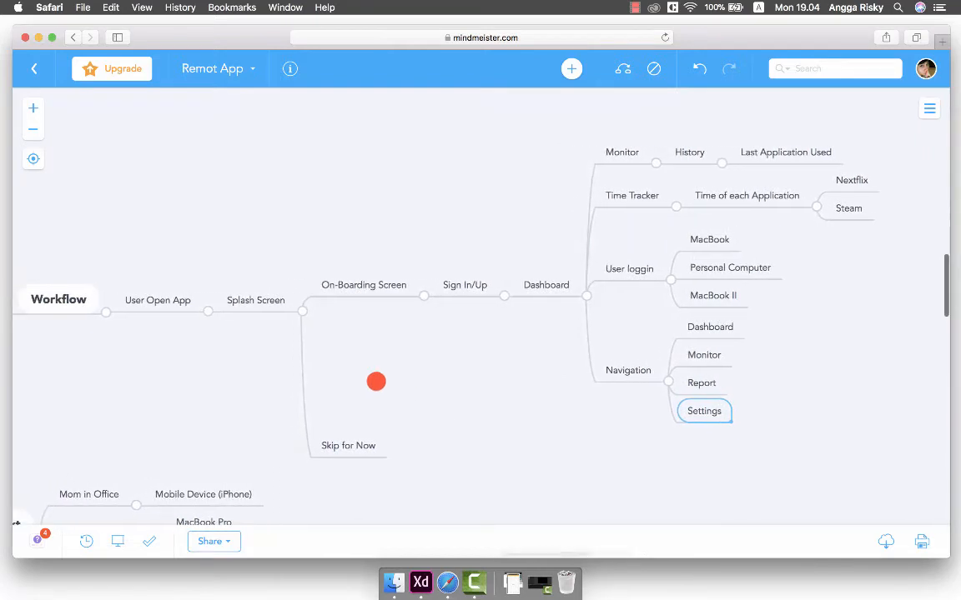
scroll(375, 380, "right", 2)
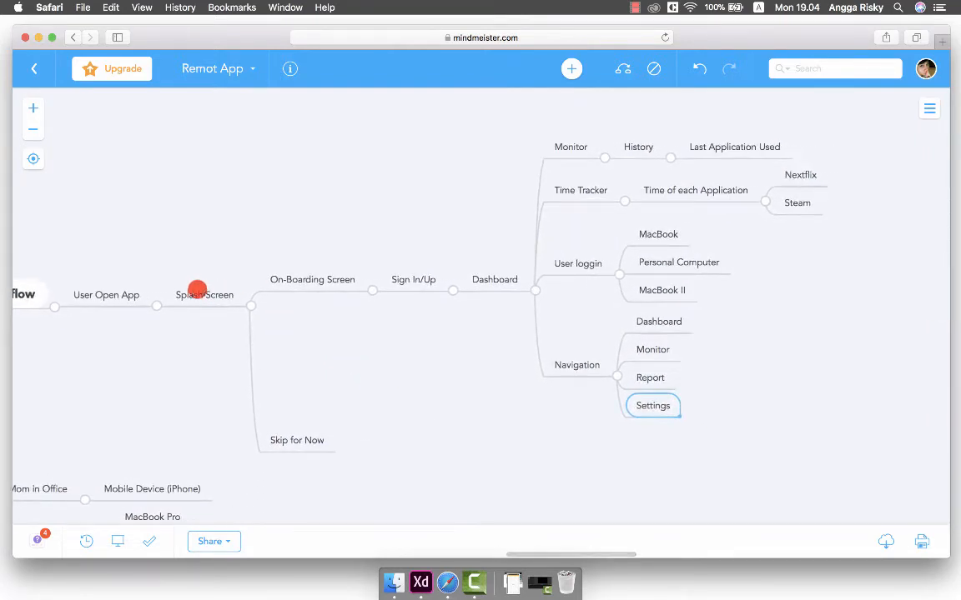
left_click(219, 292)
left_click(300, 277)
left_click(417, 279)
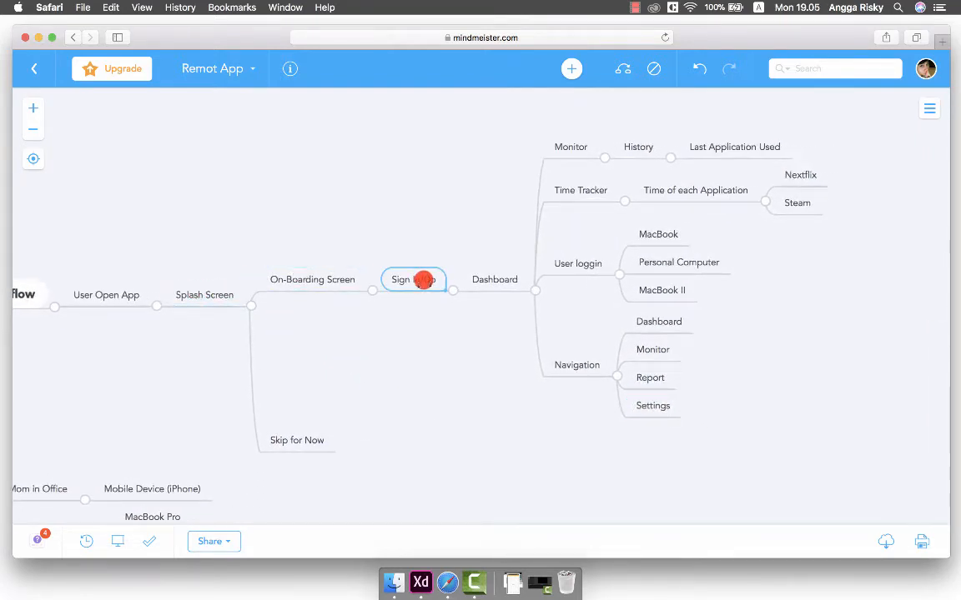
left_click(483, 280)
scroll(489, 329, "right", 2)
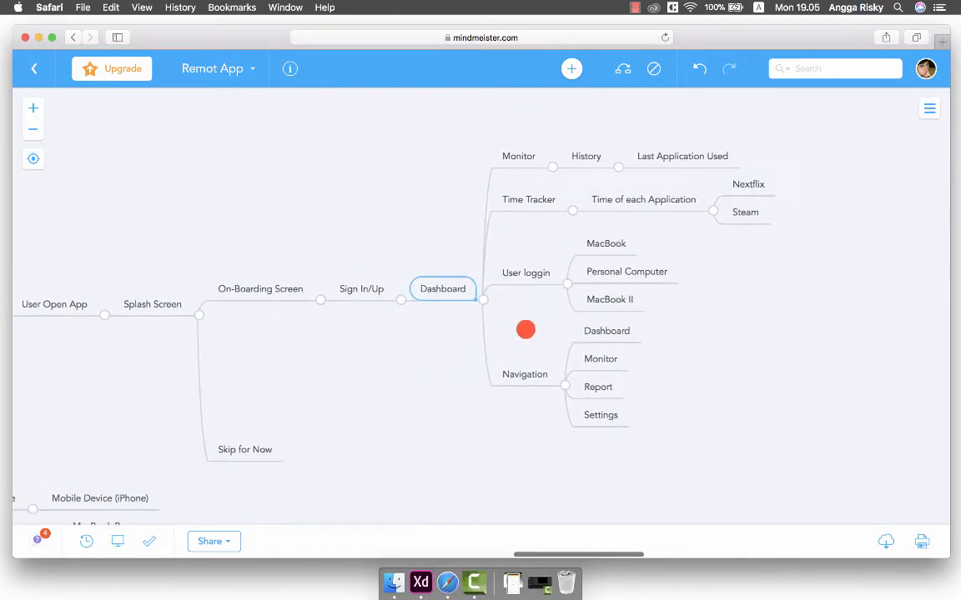
scroll(525, 330, "left", 5)
scroll(526, 330, "right", 1)
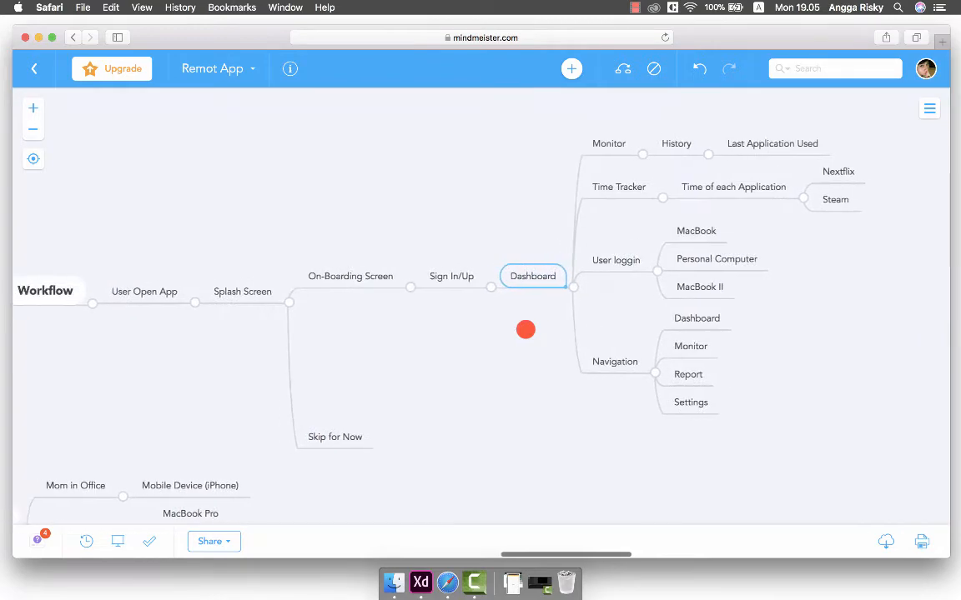
scroll(526, 330, "left", 5)
scroll(526, 331, "left", 1)
scroll(525, 330, "right", 5)
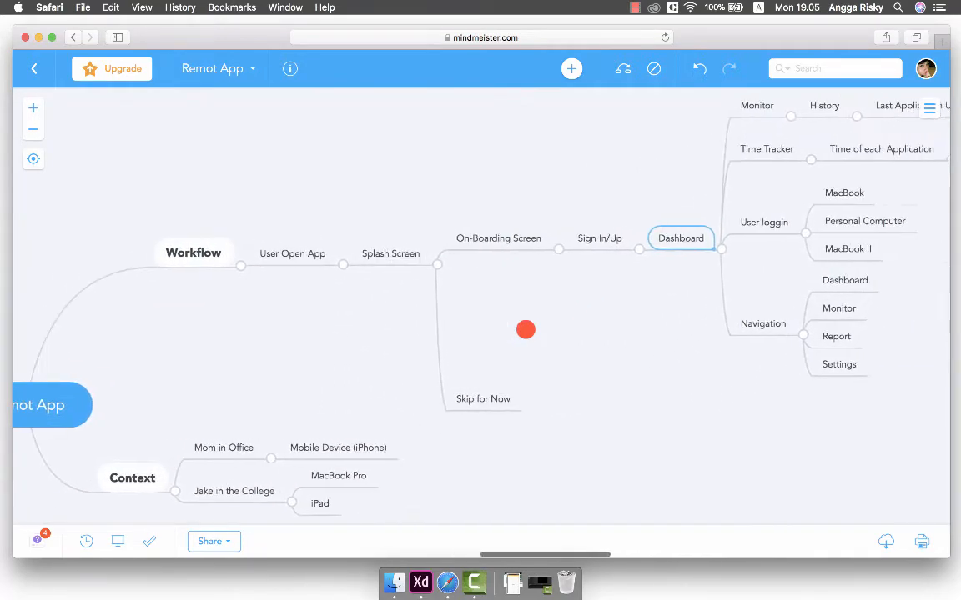
Minimize the mind map's browser window, then quit Adobe XD CC and launch it again.
left_click(420, 582)
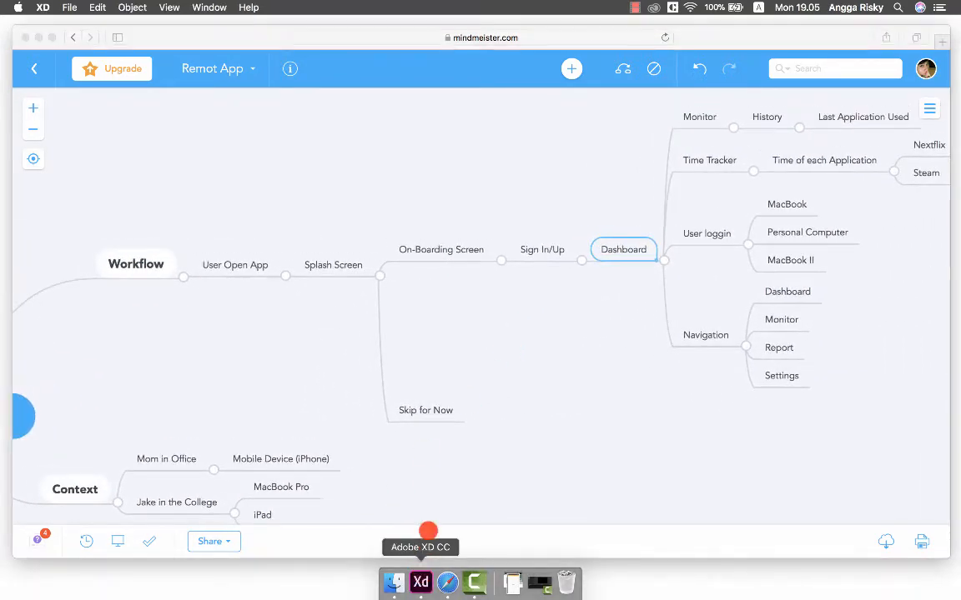
left_click(38, 38)
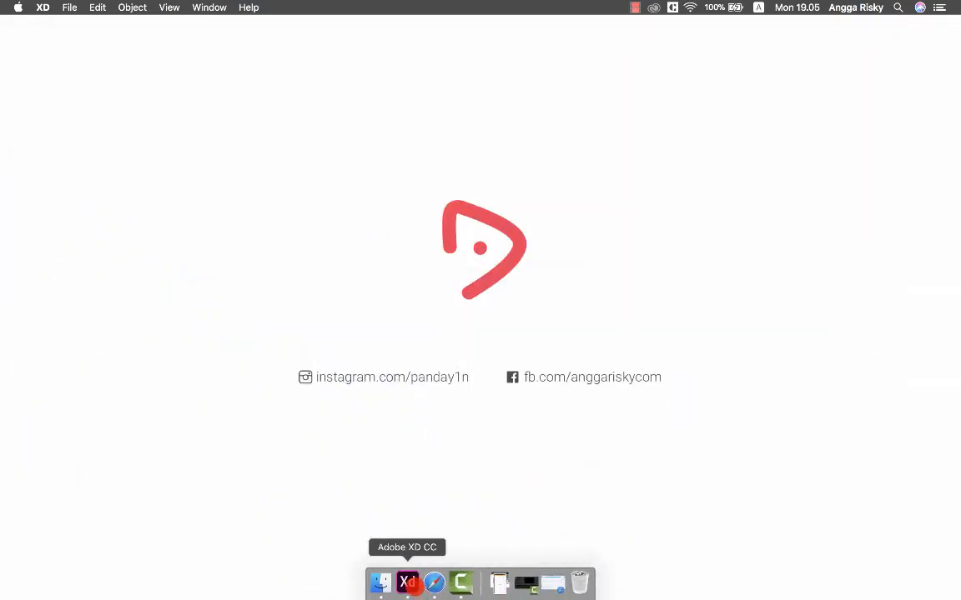
right_click(408, 583)
left_click(430, 543)
key("F4")
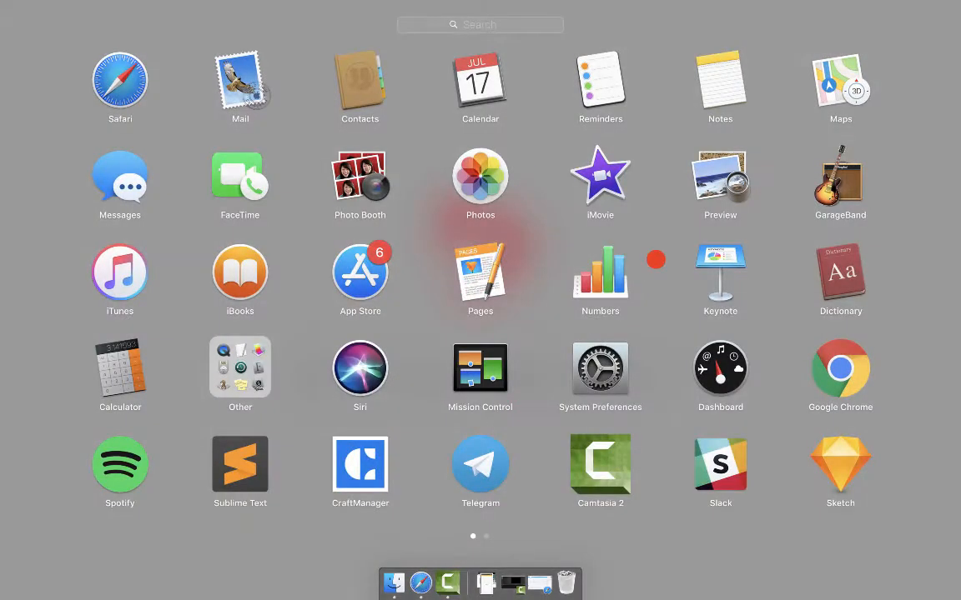
scroll(655, 260, "right", 3)
left_click(359, 265)
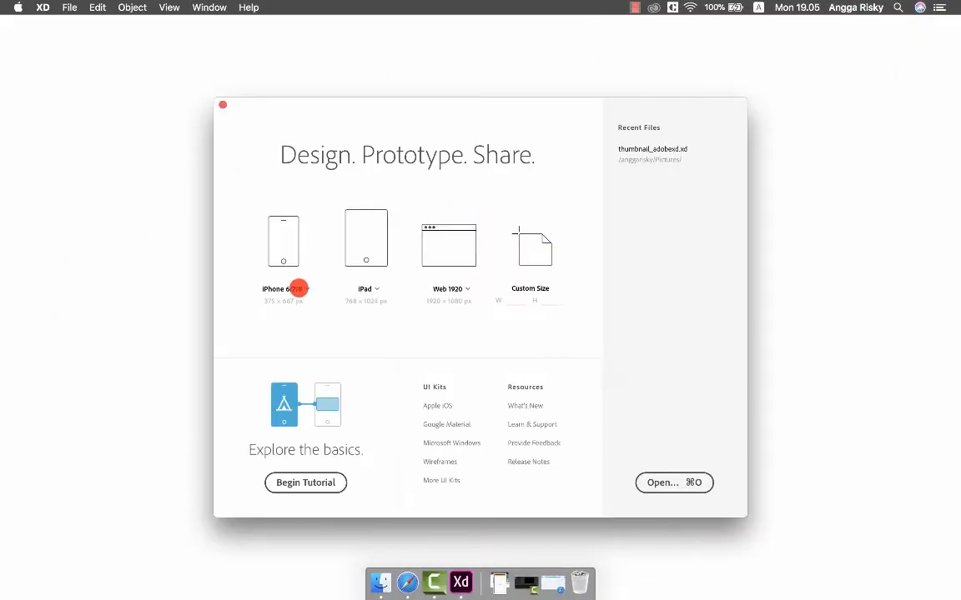
Create a new document with an iPhone 5/SE (320 x 568) artboard.
left_click(298, 289)
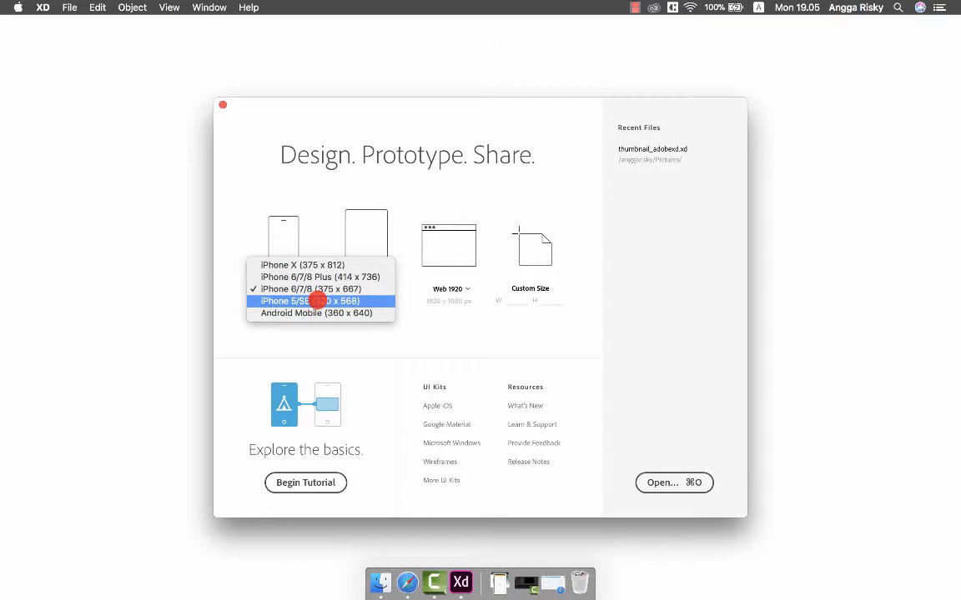
left_click(317, 300)
left_click(310, 246)
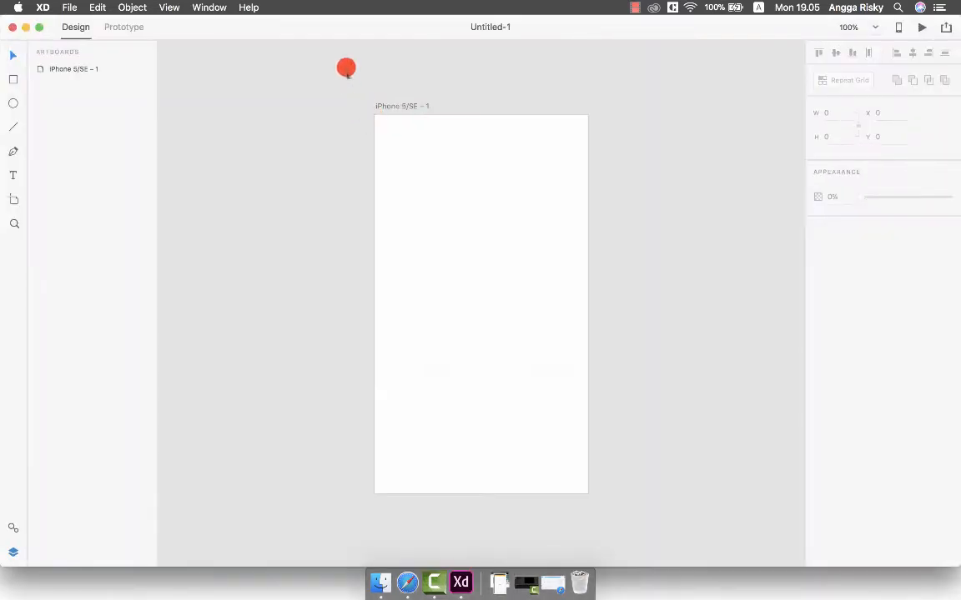
Save the document as low-fi app in the project folder of Remot Apps under Movies.
key("super+s")
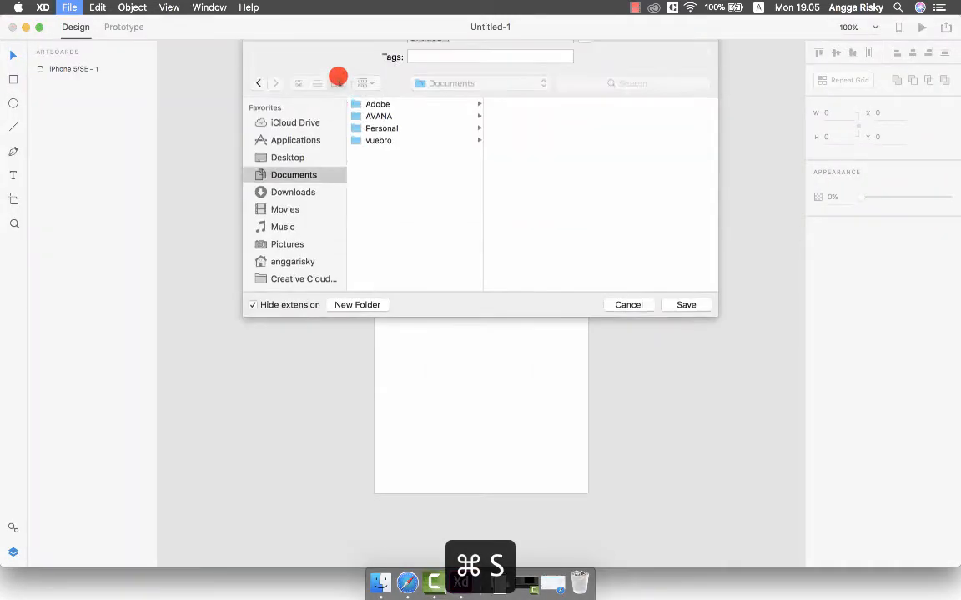
left_click(287, 232)
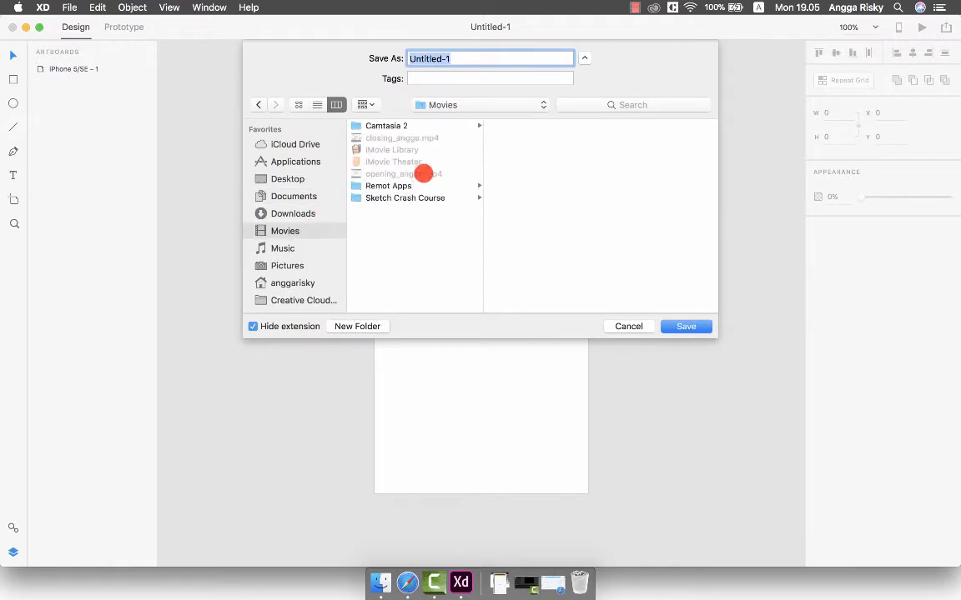
left_click(425, 185)
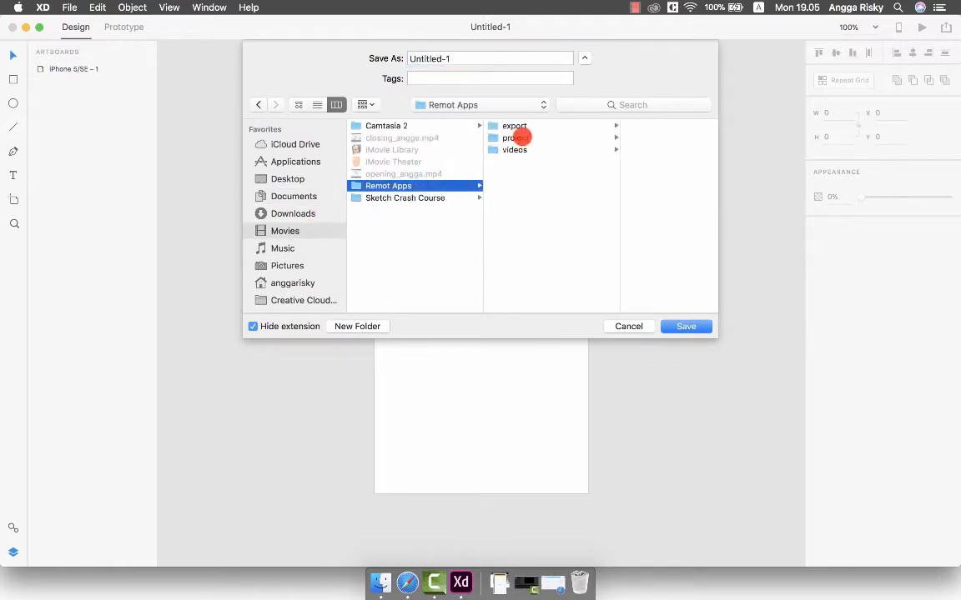
left_click(525, 137)
left_click_drag(492, 58, 385, 59)
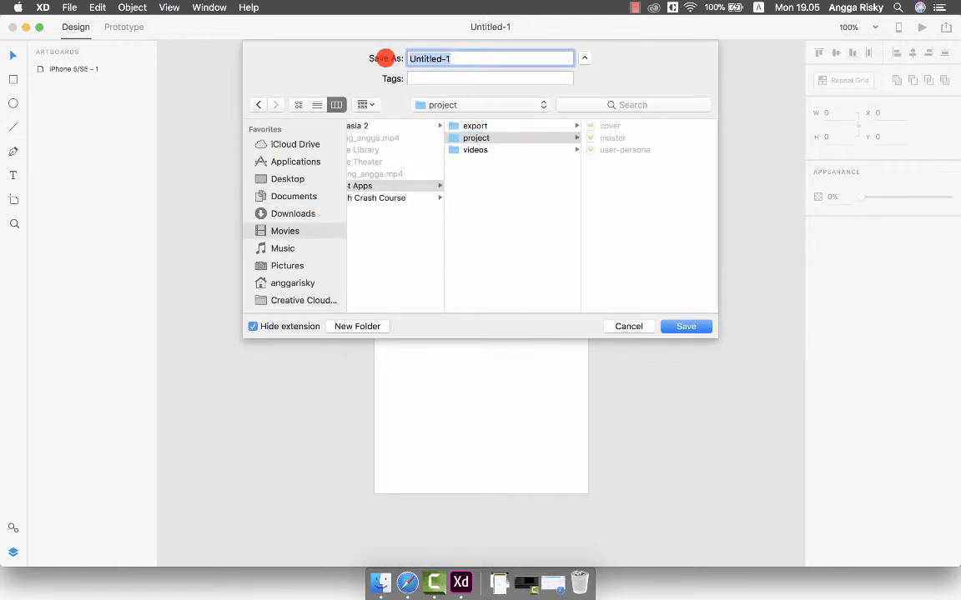
type("wir")
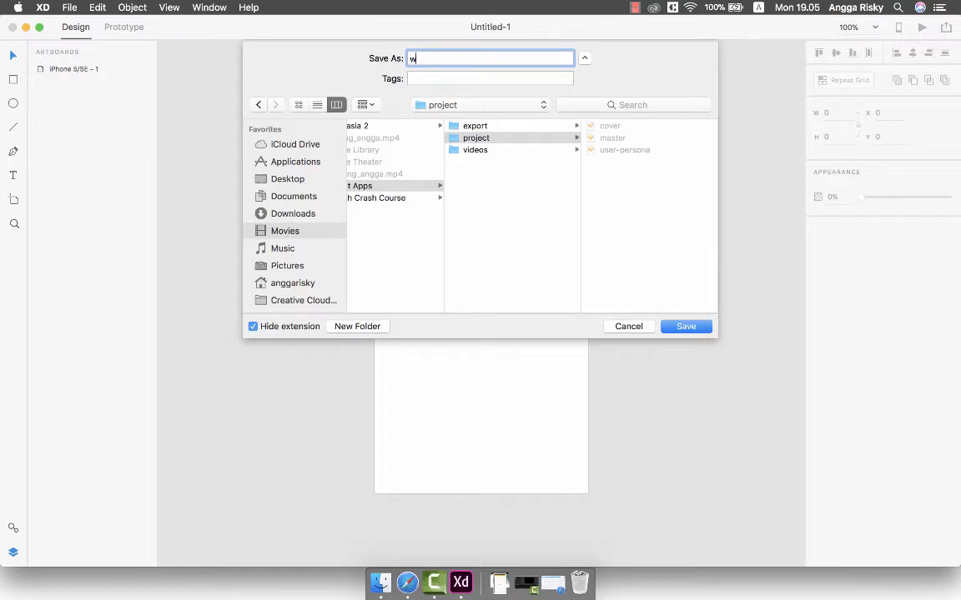
key("BackSpace")
key("Return")
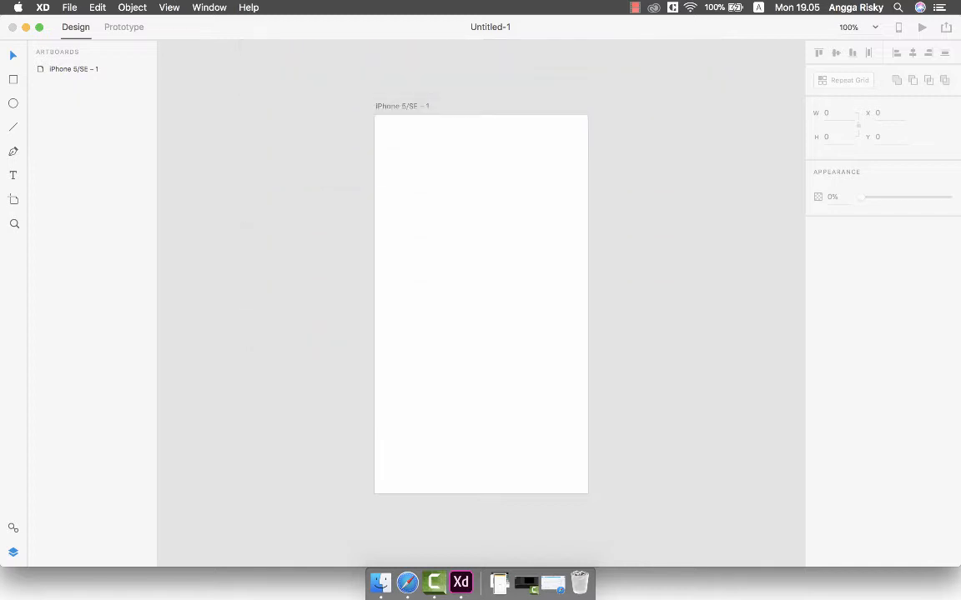
Rename the iPhone 5/SE artboard to Splash Screen.
scroll(465, 82, "right", 1)
scroll(464, 81, "down", 1)
double_click(387, 90)
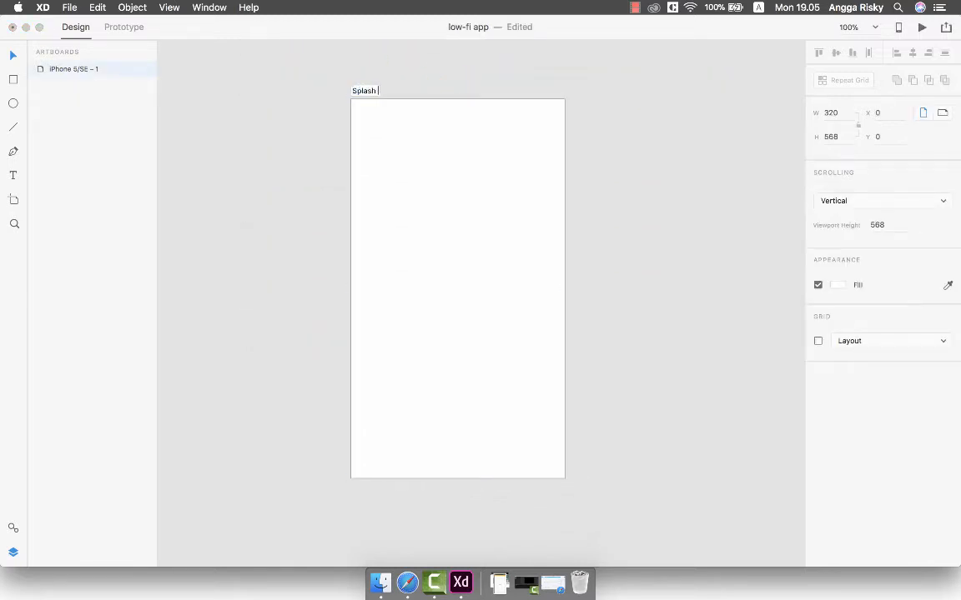
key("Return")
left_click(653, 191)
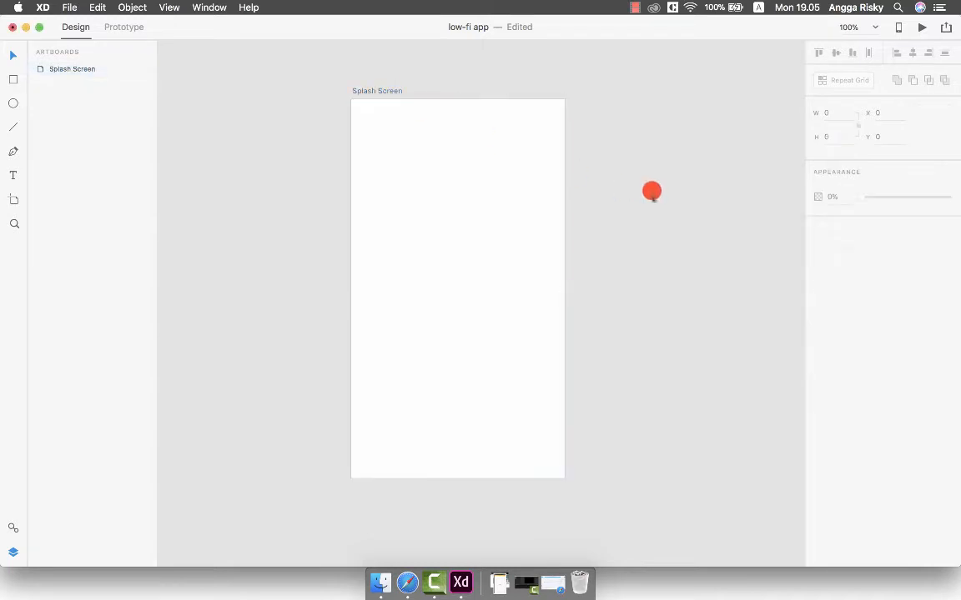
Set the Splash Screen artboard's fill to light grey #F2F2F2 and save that colour as a swatch.
scroll(652, 191, "right", 2)
scroll(652, 191, "left", 1)
left_click(462, 182)
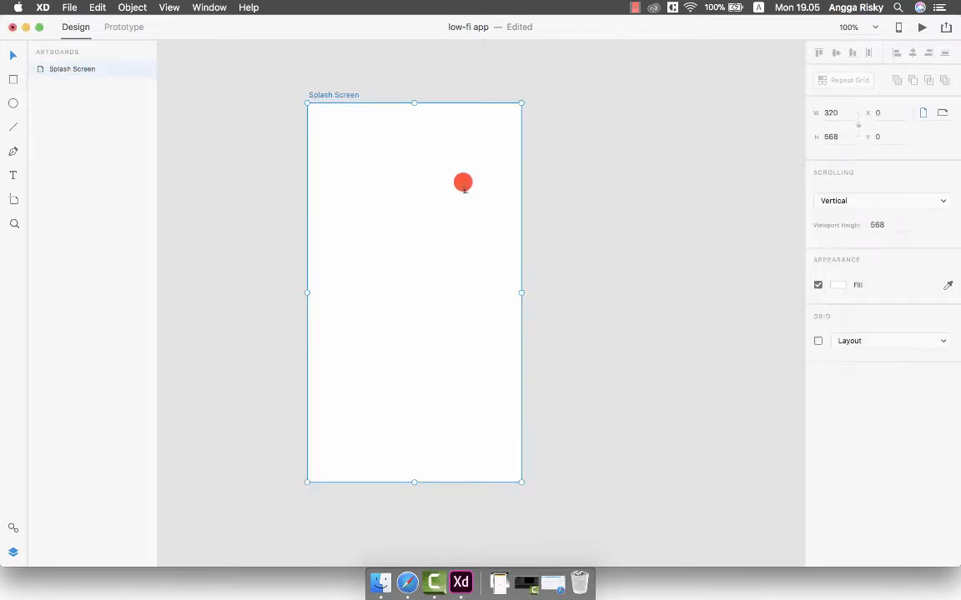
left_click(524, 177)
scroll(534, 171, "left", 1)
scroll(534, 171, "up", 1)
left_click(429, 157)
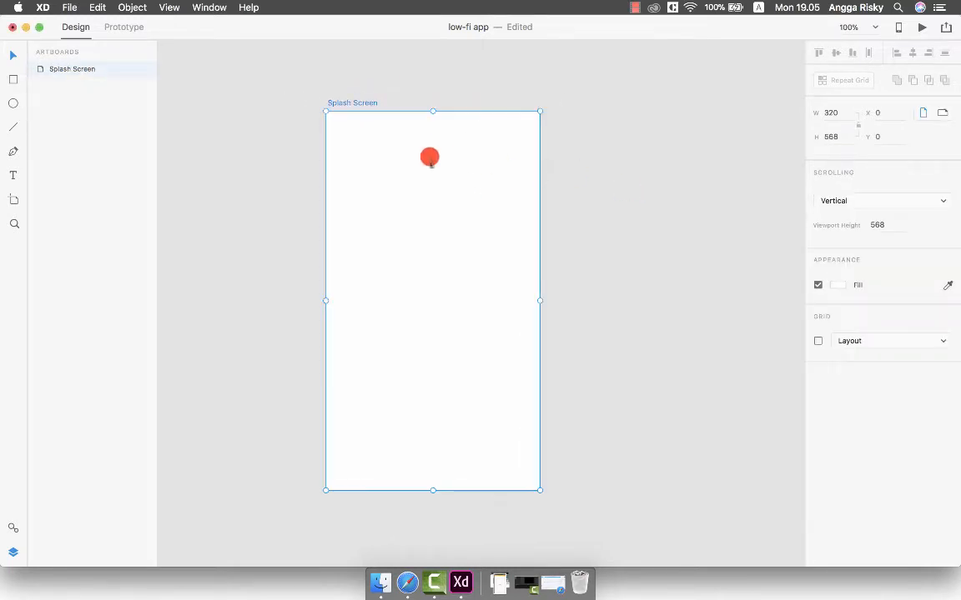
left_click(834, 284)
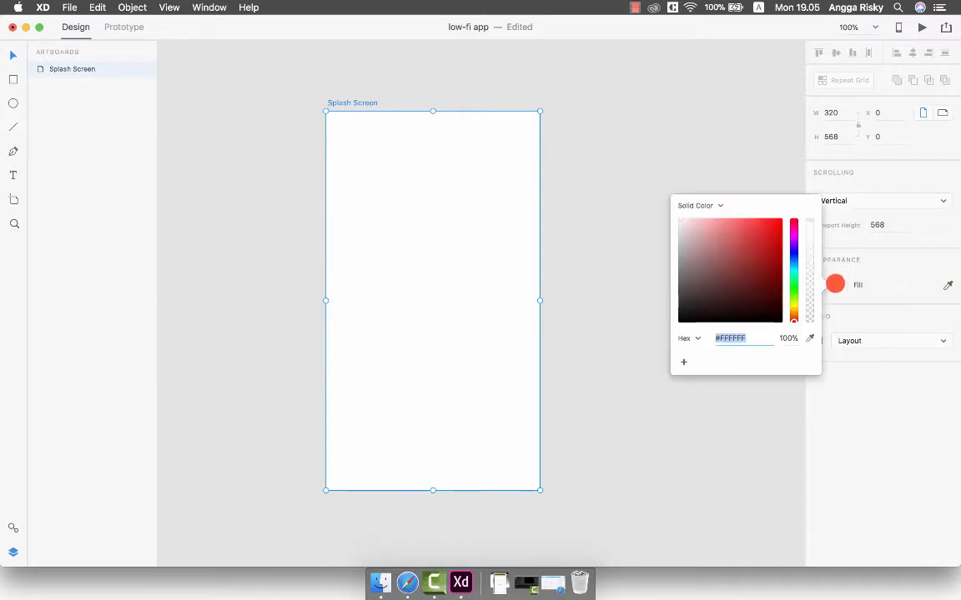
left_click(793, 257)
left_click_drag(738, 249, 661, 221)
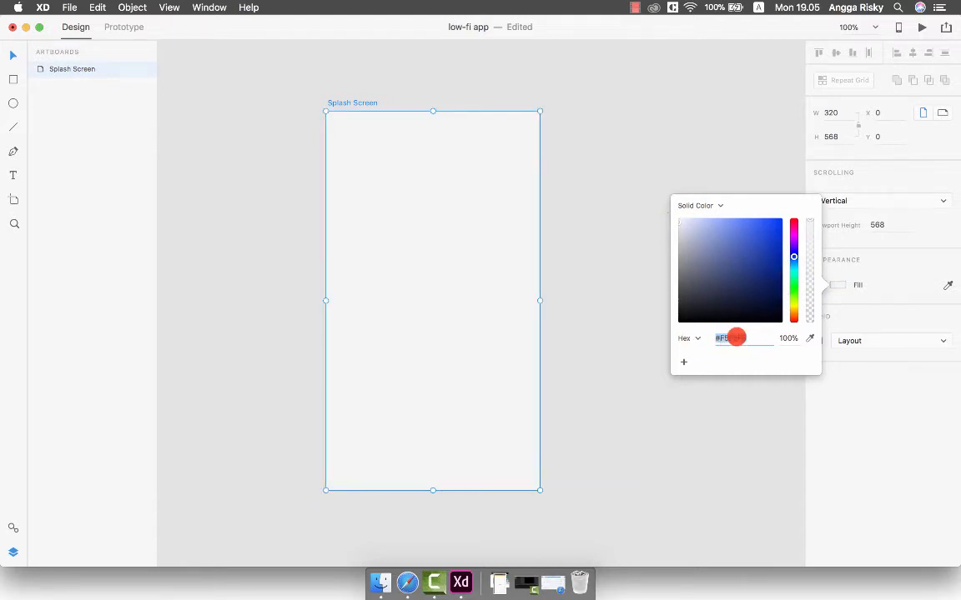
left_click_drag(678, 221, 675, 223)
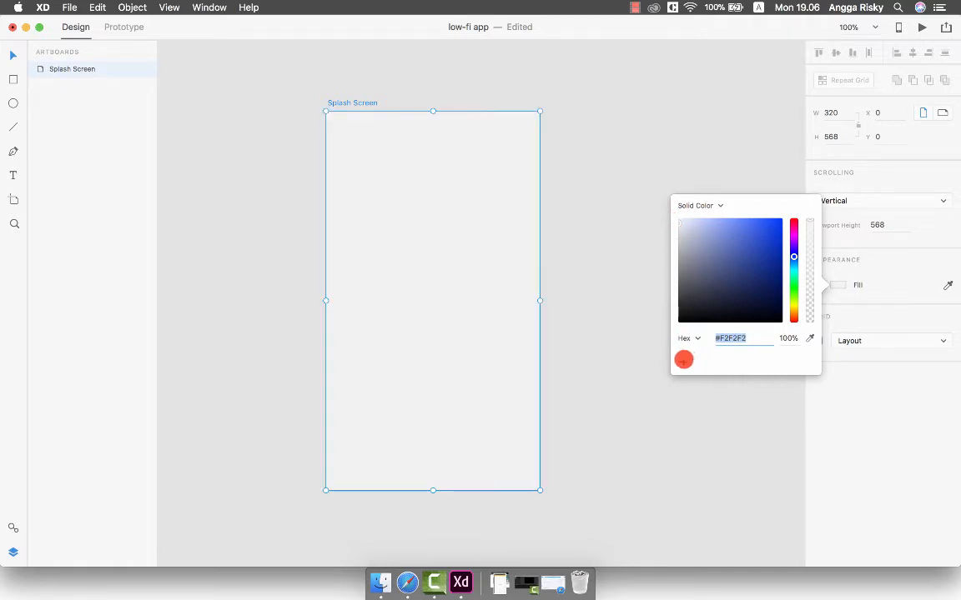
left_click(682, 361)
left_click(583, 326)
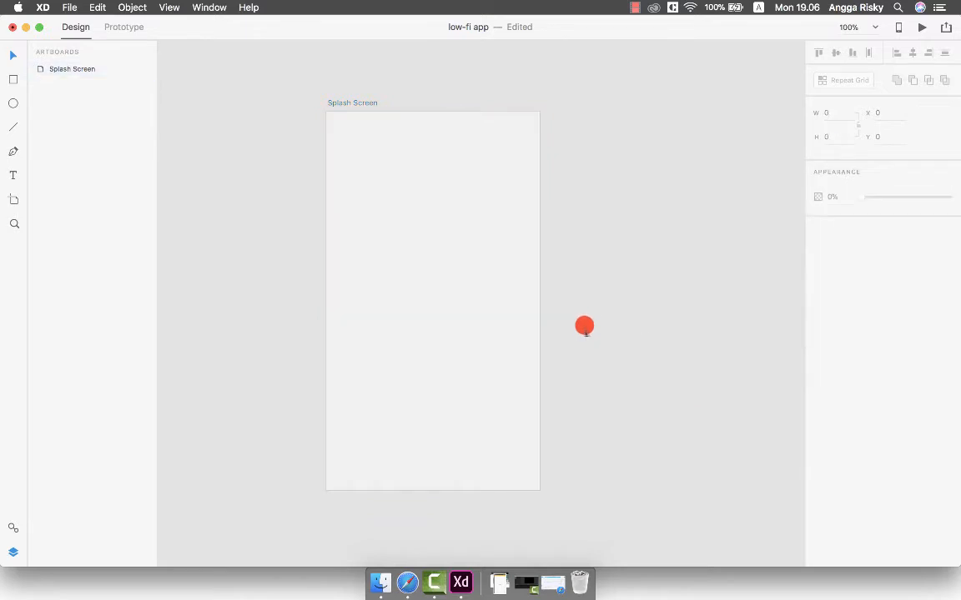
Draw a rectangle about 180 x 64 in the upper part of the Splash Screen artboard.
left_click(412, 246)
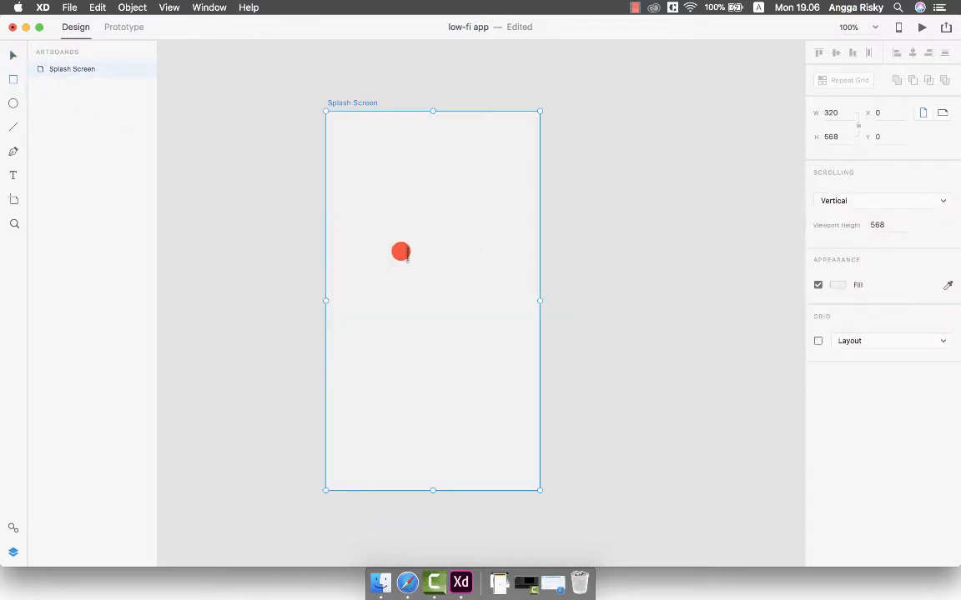
mouse_move(380, 196)
left_mouse_down()
mouse_move(472, 288)
mouse_move(498, 292)
mouse_move(503, 237)
left_mouse_up()
key("v")
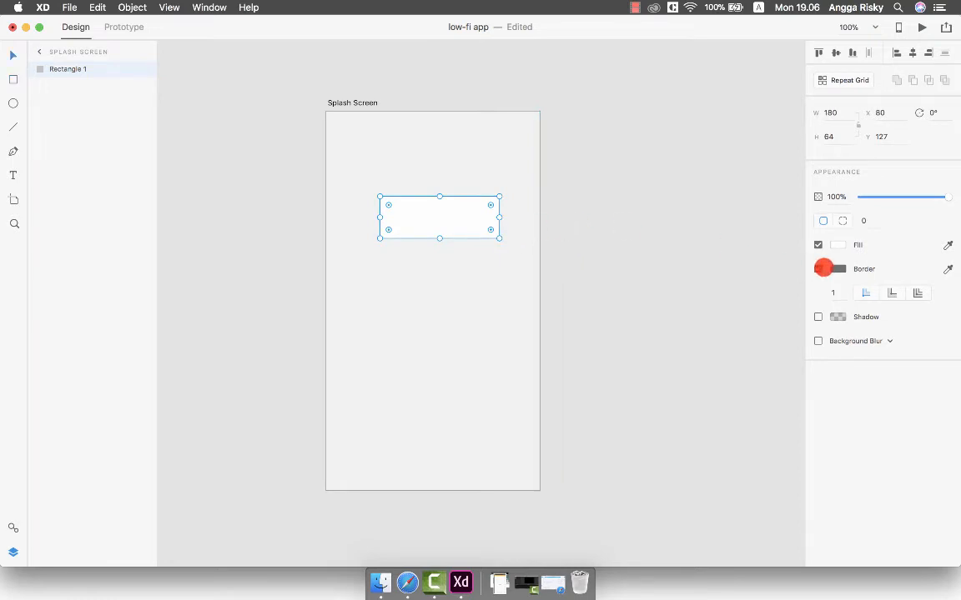
Remove the rectangle's border and fill it with grey #D1D1D1, keeping that colour as a swatch.
left_click(837, 244)
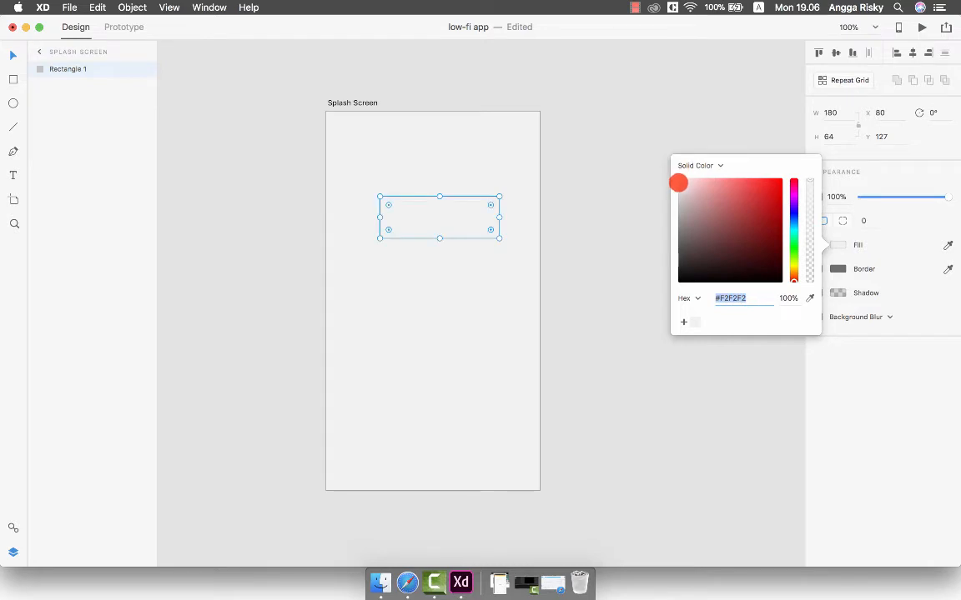
left_click_drag(677, 183, 667, 196)
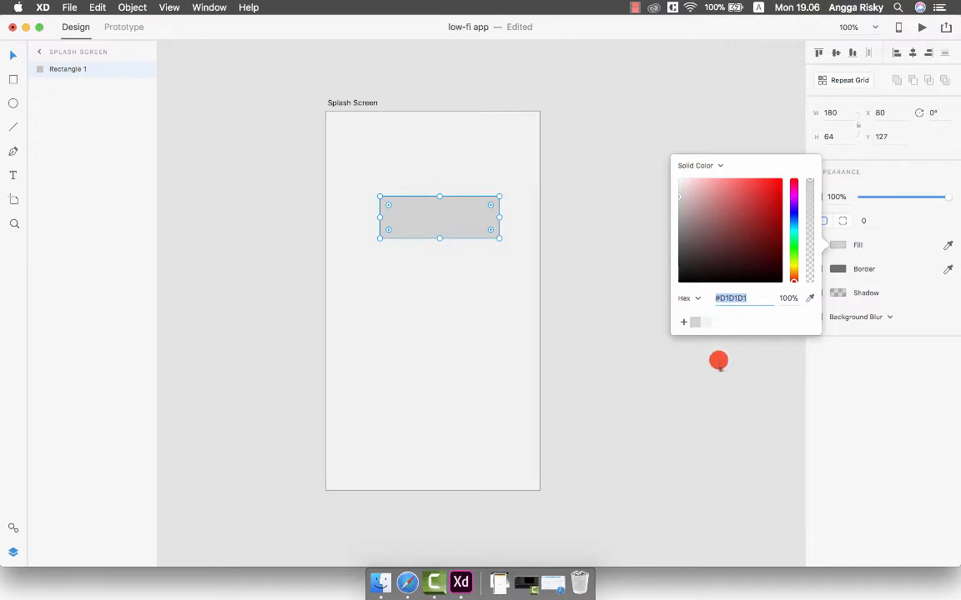
left_click(718, 360)
Round all corners of the grey rectangle with a radius of 8.
left_click(438, 219)
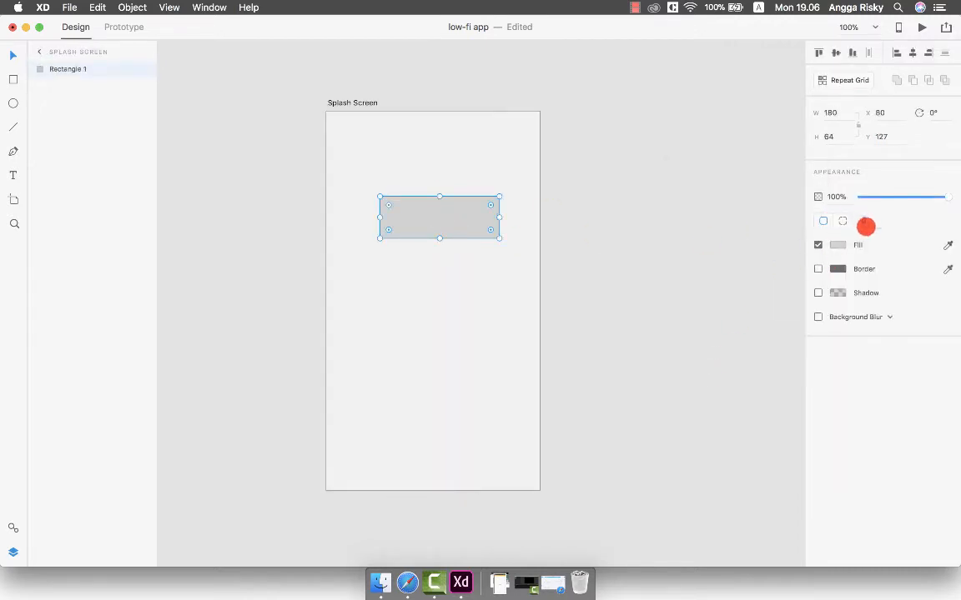
left_click(867, 224)
type("8")
key("Return")
left_click(686, 166)
Centre the rounded rectangle horizontally on the artboard.
left_click(443, 204)
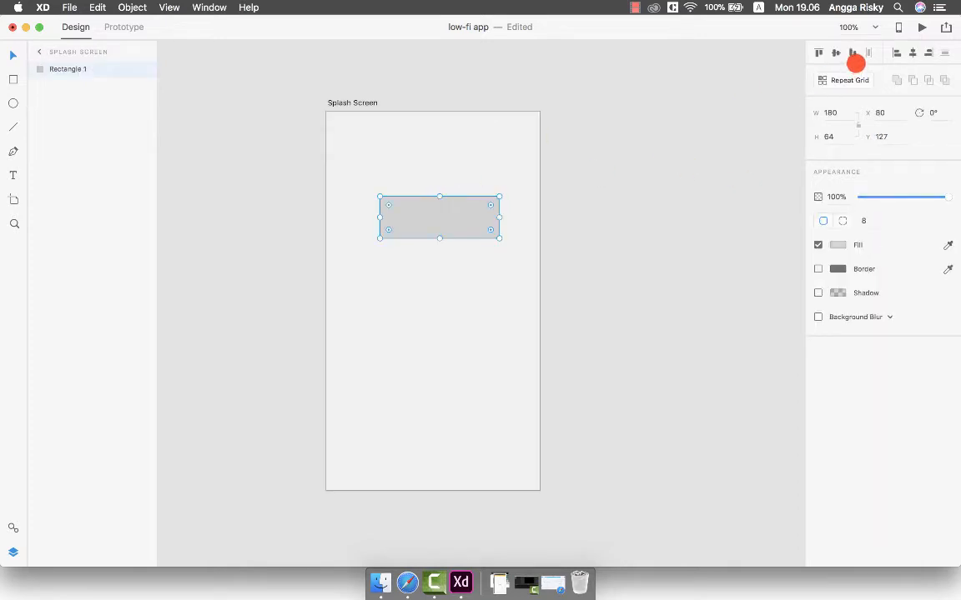
left_click(834, 52)
left_click(723, 102)
scroll(724, 105, "down", 2)
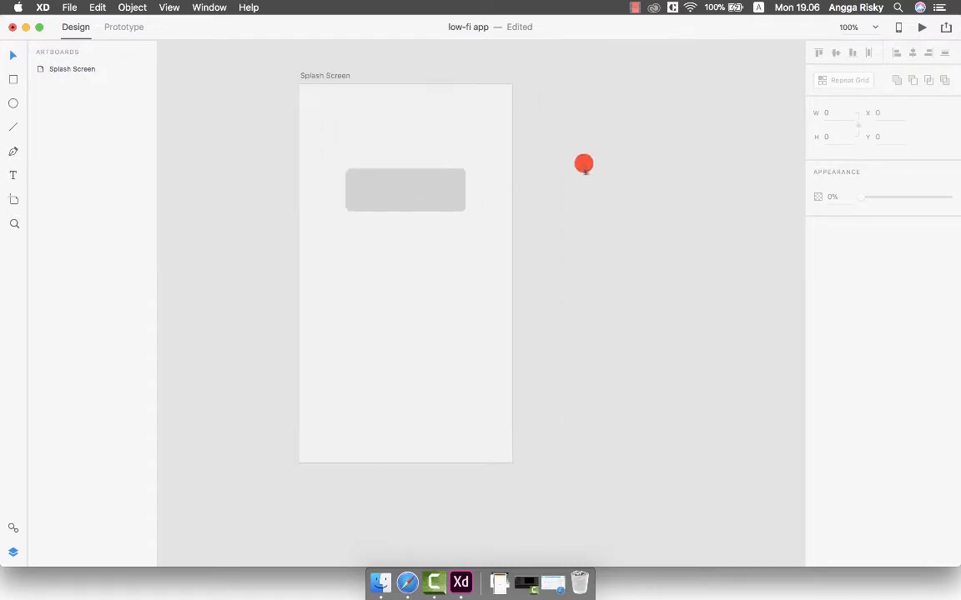
Duplicate the rounded rectangle, place the copy at the artboard's bottom edge and widen it to the full 320 width.
left_click(397, 181)
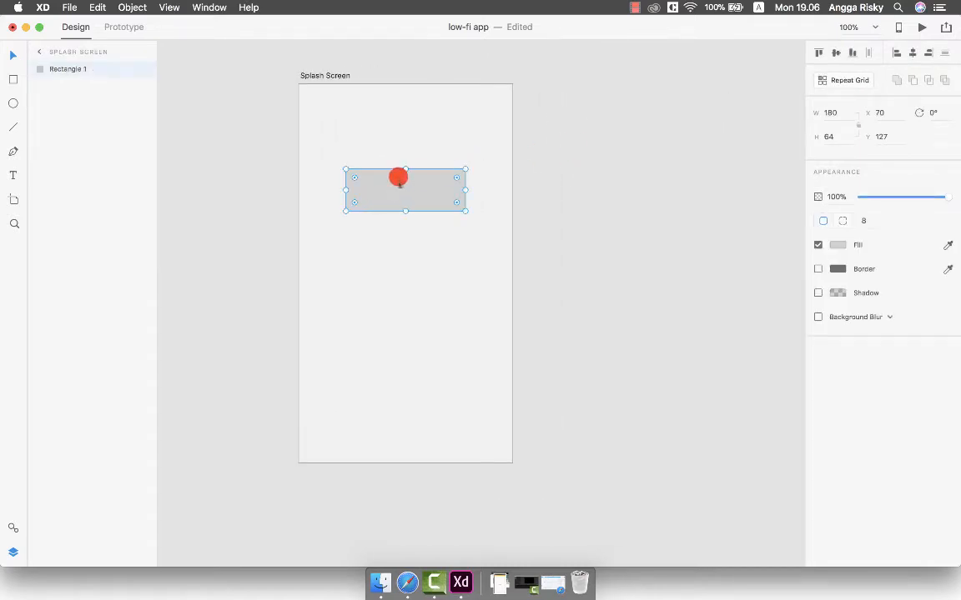
key("super+d")
left_click_drag(387, 187, 393, 436)
left_click_drag(471, 441, 513, 442)
left_click_drag(350, 442, 299, 442)
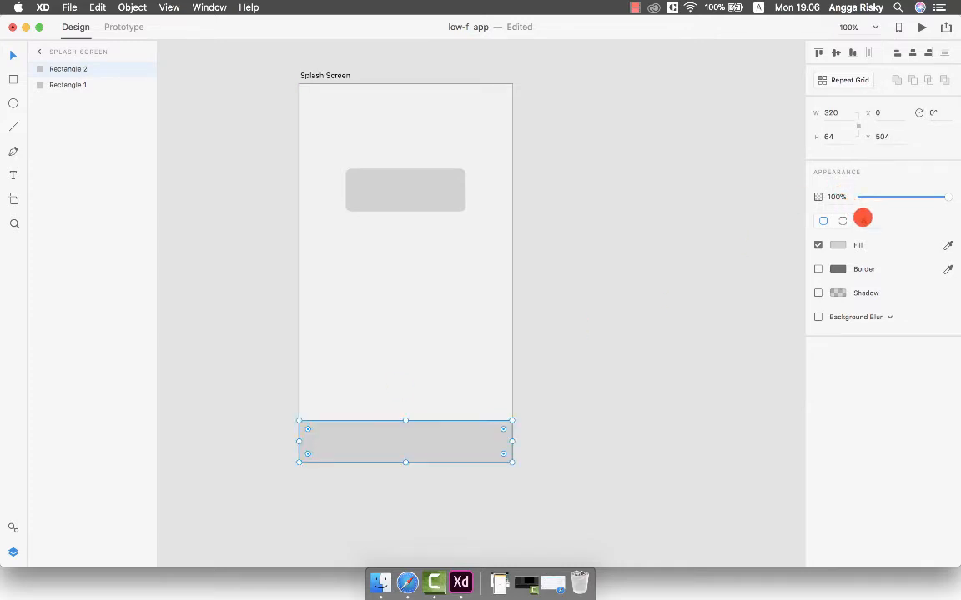
Give the bottom rectangle a corner radius of 0 and a height of 4, resting at Y 564.
key("Return")
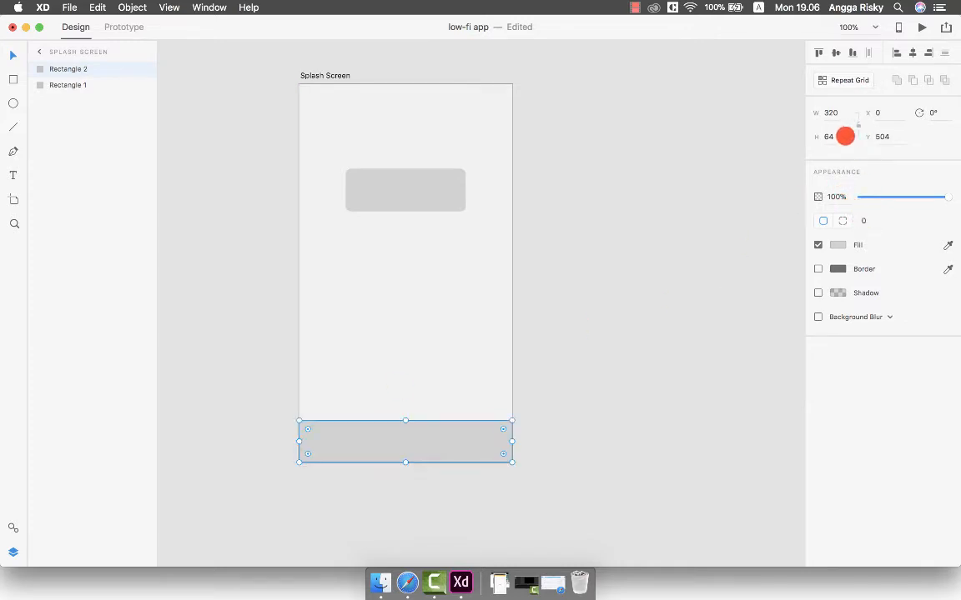
type("4")
key("Return")
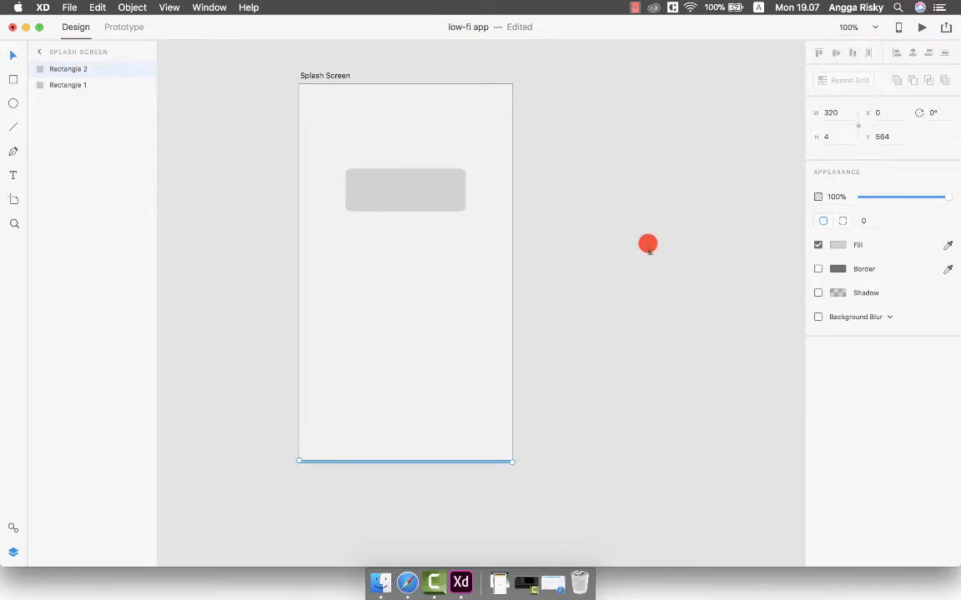
left_click(647, 244)
scroll(628, 257, "down", 1)
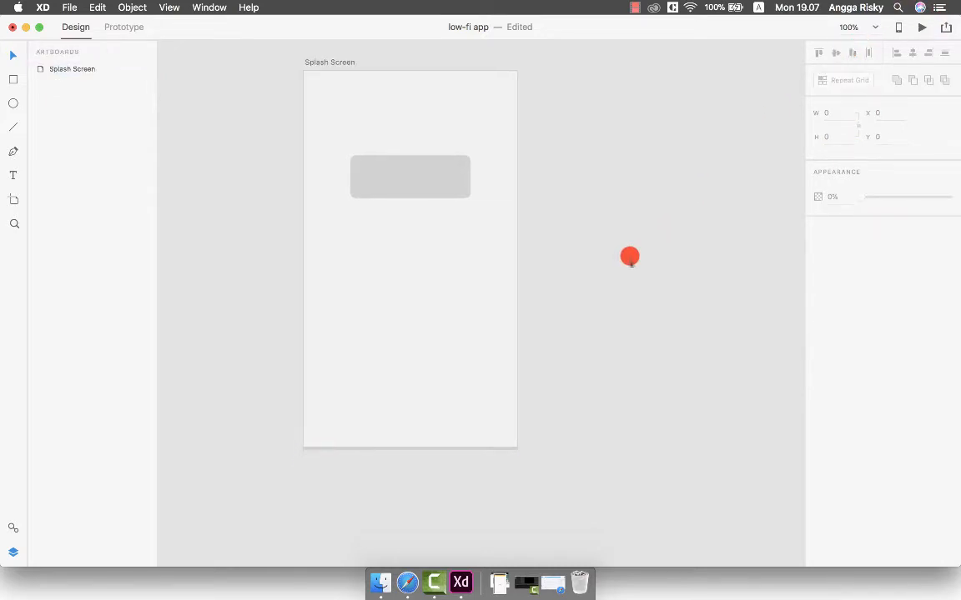
Set the bottom bar's height to 6 and align it to the artboard's lower edge at Y 562.
left_click(458, 447)
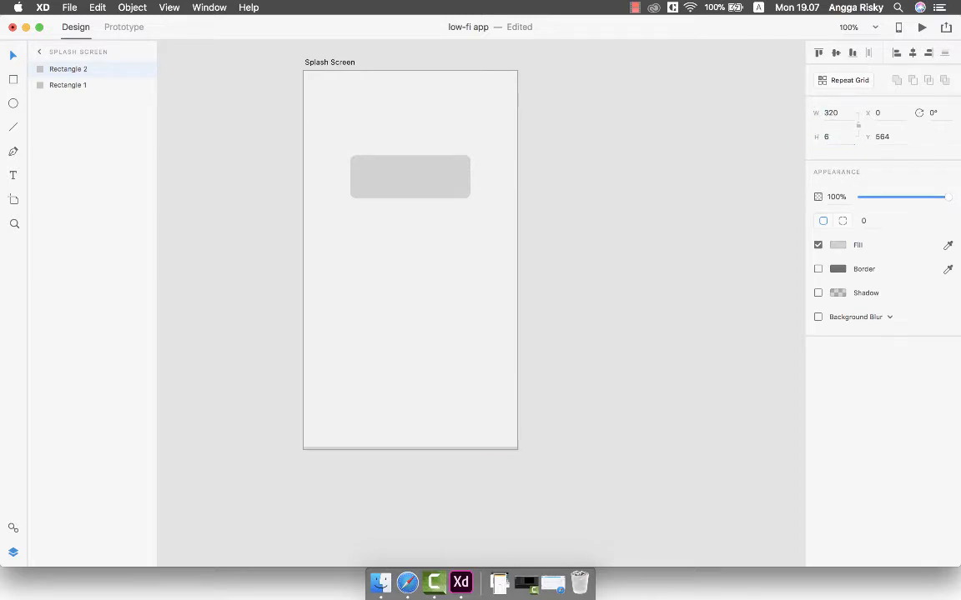
key("Return")
left_click(603, 274)
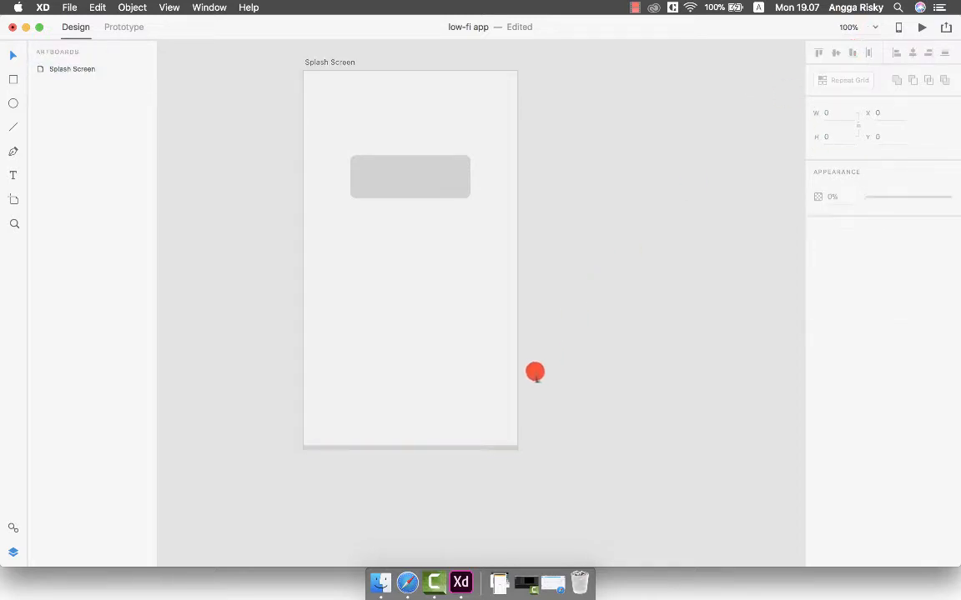
scroll(535, 371, "up", 2)
left_click(446, 482)
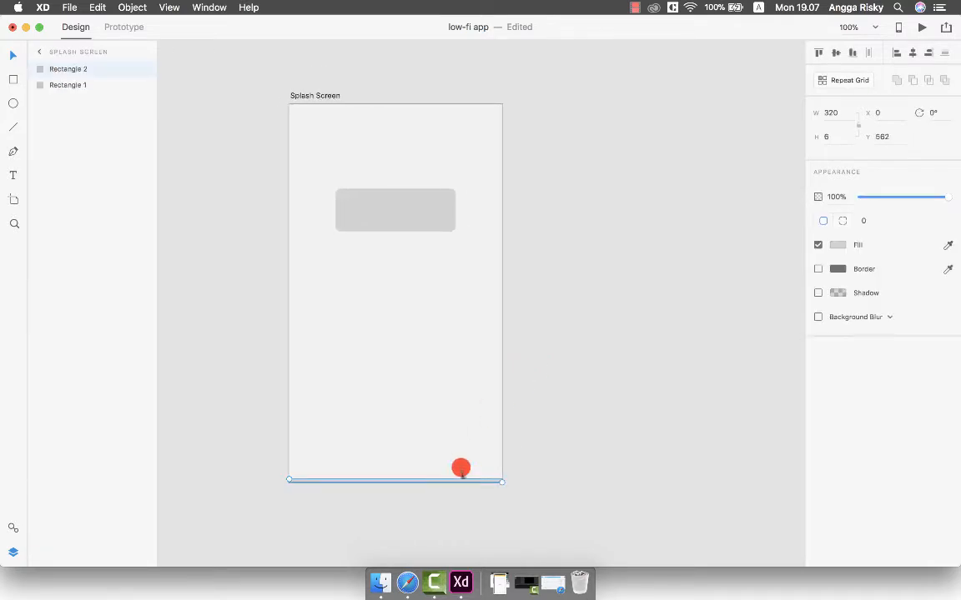
left_click(549, 305)
Save the changes to the low-fi app document.
left_click(387, 204)
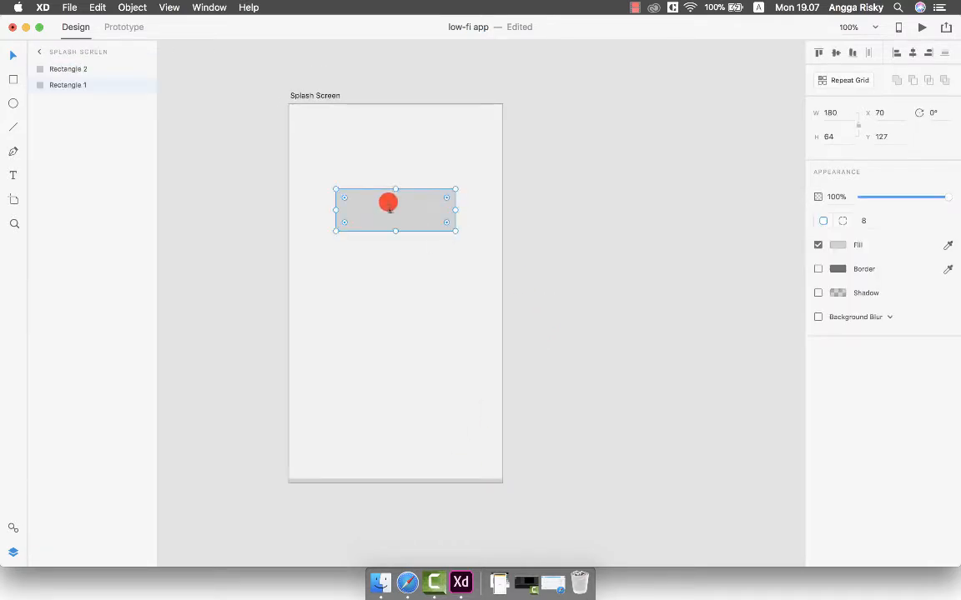
left_click(532, 187)
scroll(532, 185, "right", 2)
key("super+s")
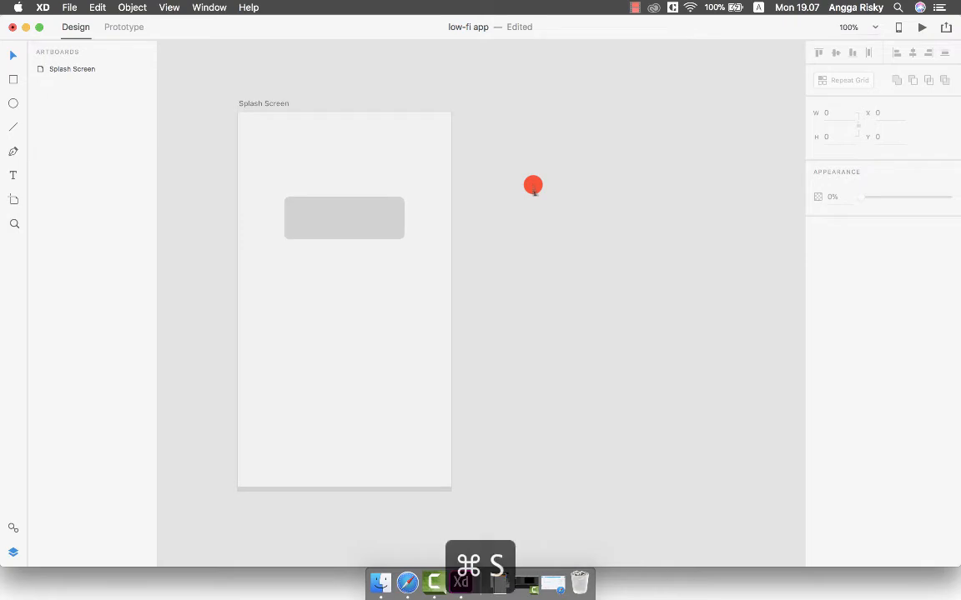
scroll(532, 187, "right", 2)
Switch to the Remot App mind map in Safari and check which workflow screen follows Splash Screen.
key("super+Tab")
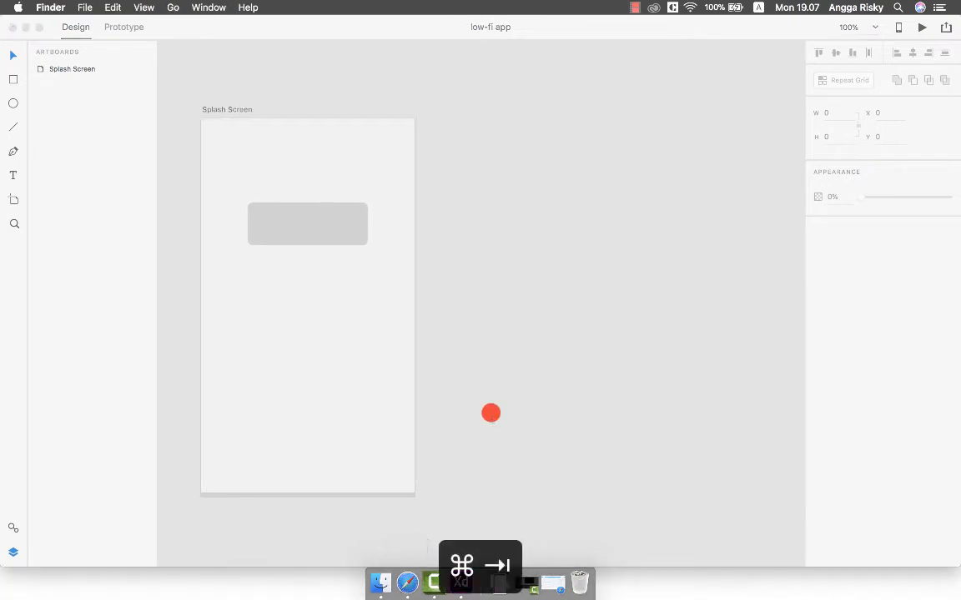
left_click(407, 581)
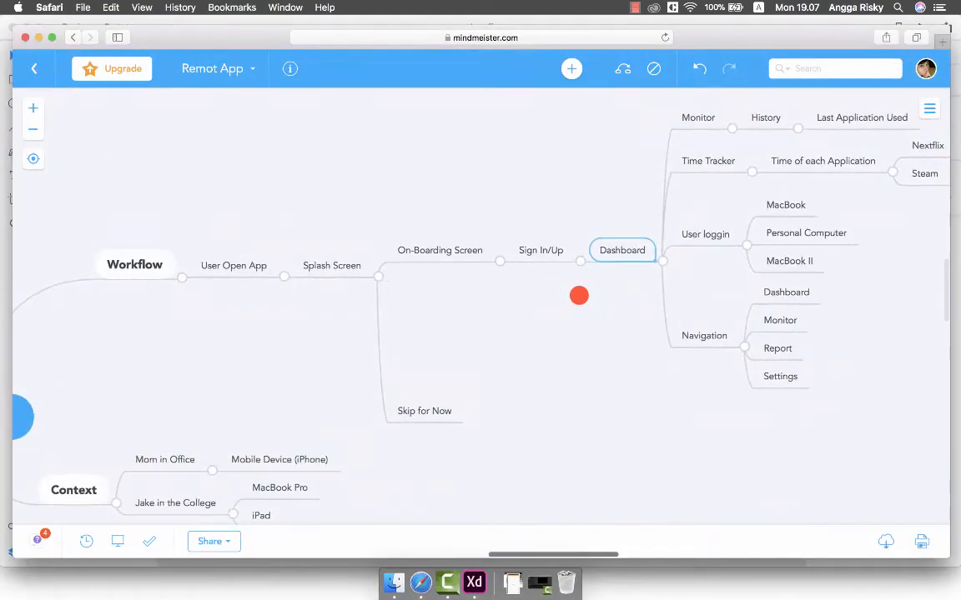
scroll(579, 295, "right", 3)
scroll(579, 295, "up", 2)
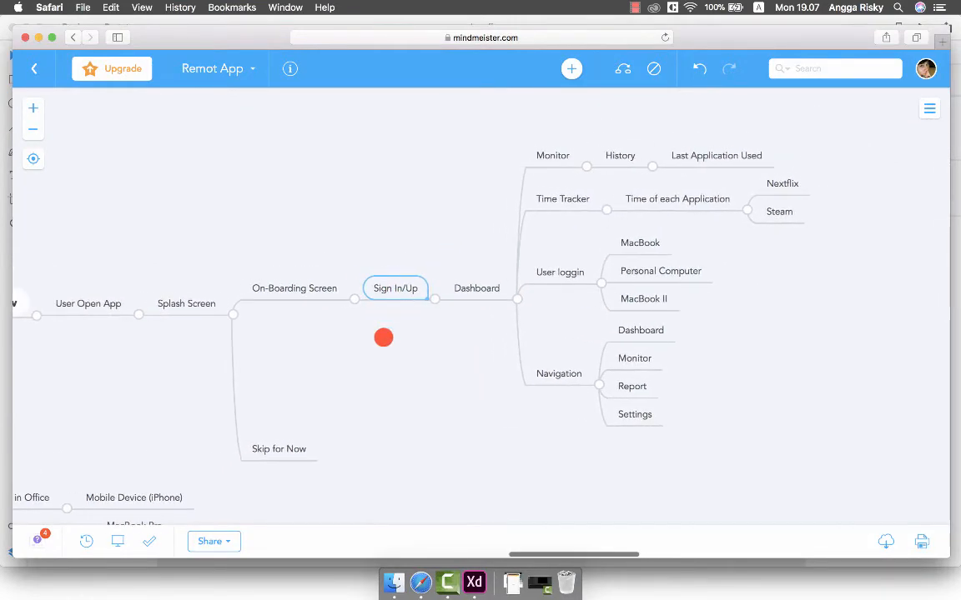
left_click(321, 283)
key("super+Tab")
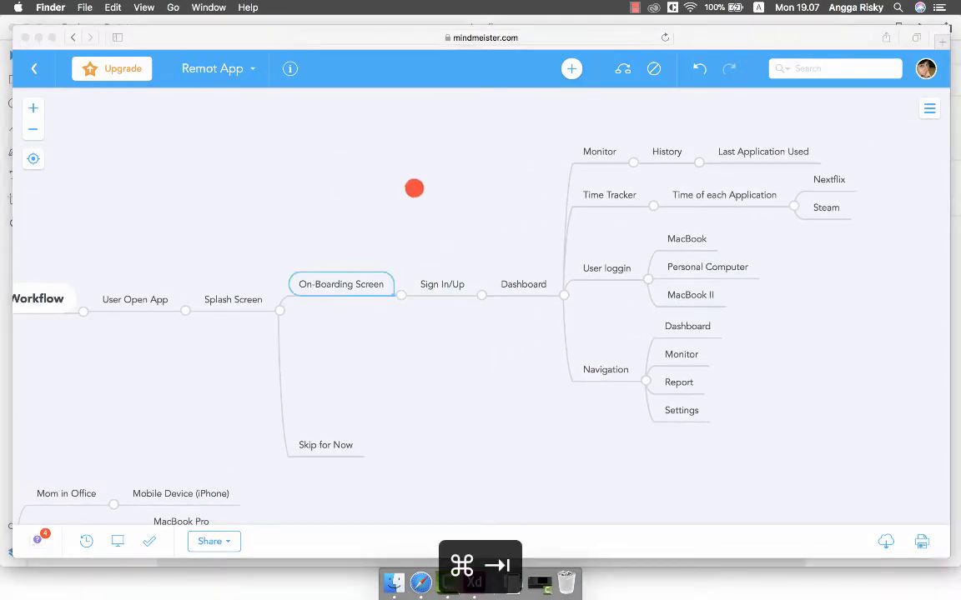
Switch from the mind map in Safari back to the low-fi app document in Adobe XD.
key("super+Tab")
key("super+Tab")
key("super+Tab")
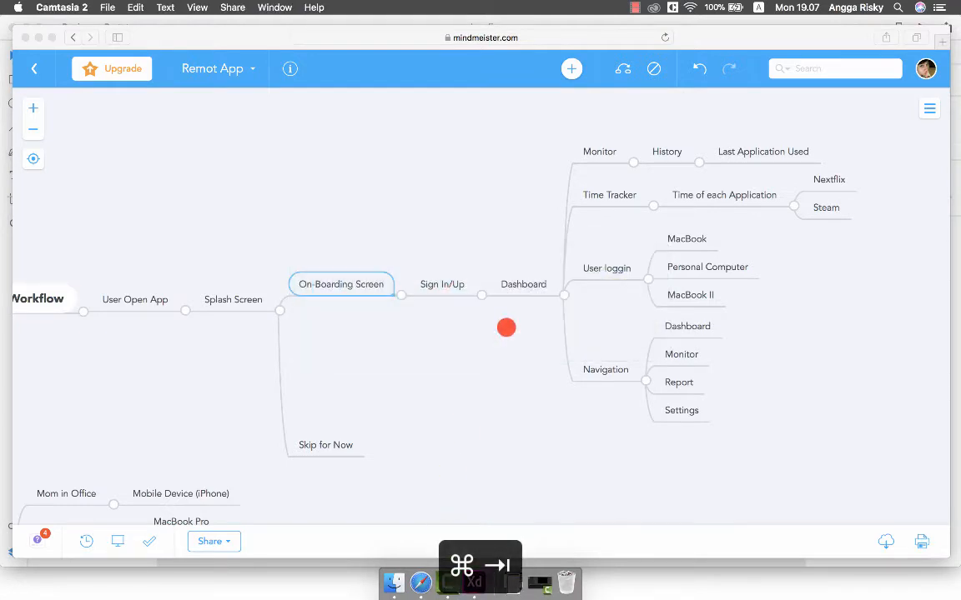
key("super+Tab")
key("super+Tab")
key("super+Tab")
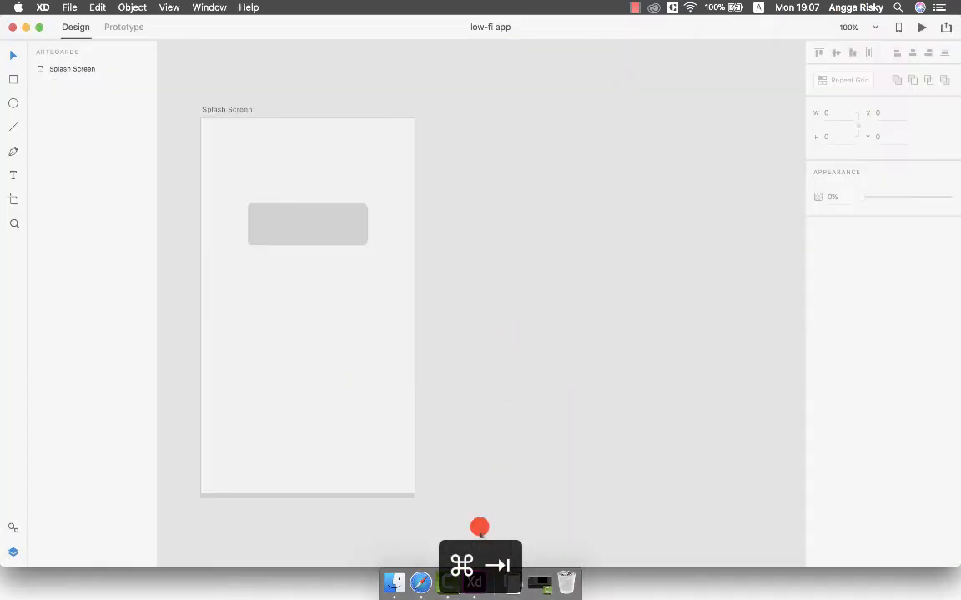
key("super+Tab")
key("super+Tab")
key("super+Tab")
key("super+Tab")
key("super+Tab")
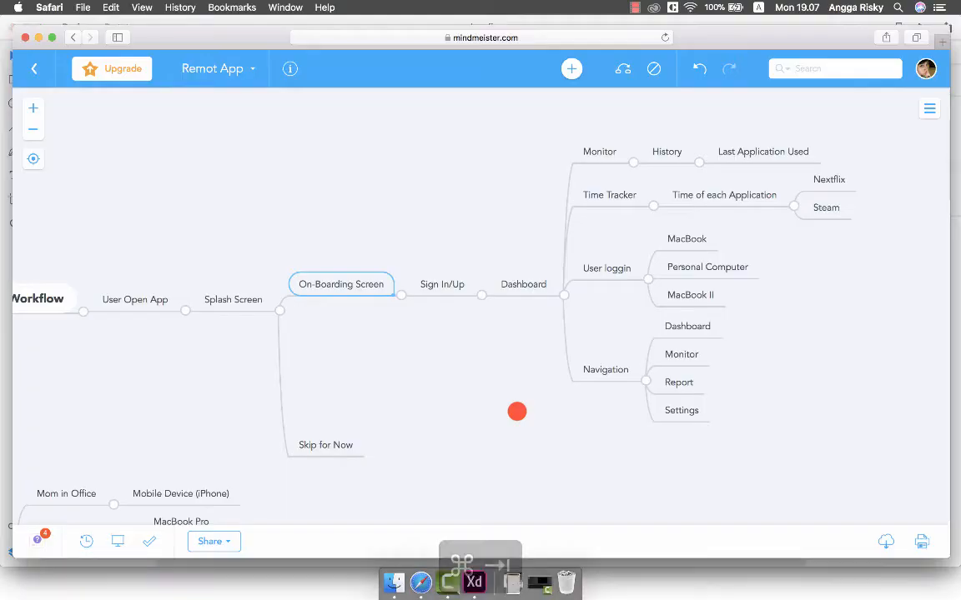
key("super+Tab")
Duplicate the Splash Screen artboard beside the original at X 390.
left_click(231, 111)
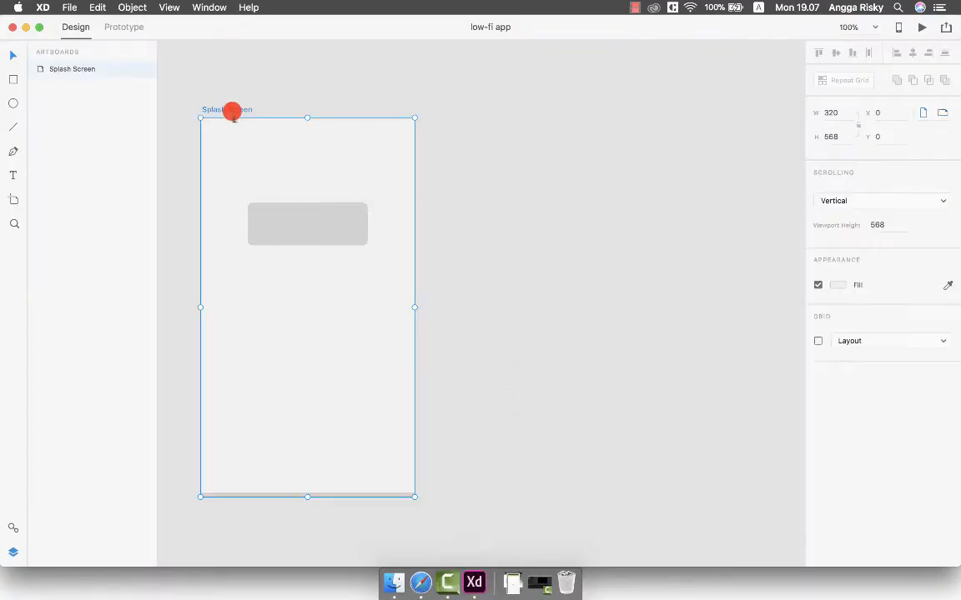
scroll(276, 80, "left", 3)
key("super+d")
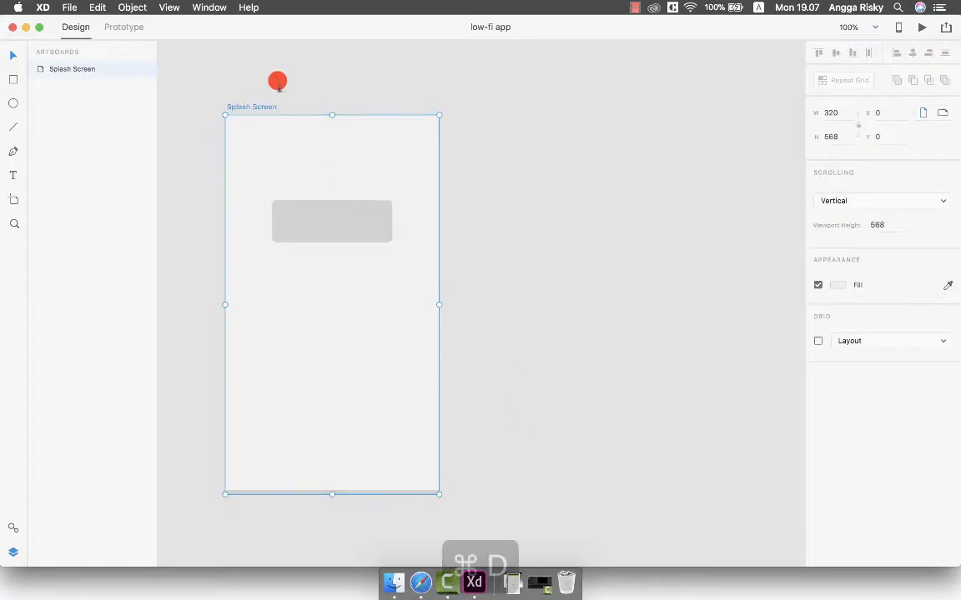
scroll(414, 82, "right", 6)
scroll(414, 82, "left", 1)
Rename the duplicated artboard to "OB – 1" and save the document.
key("super+r")
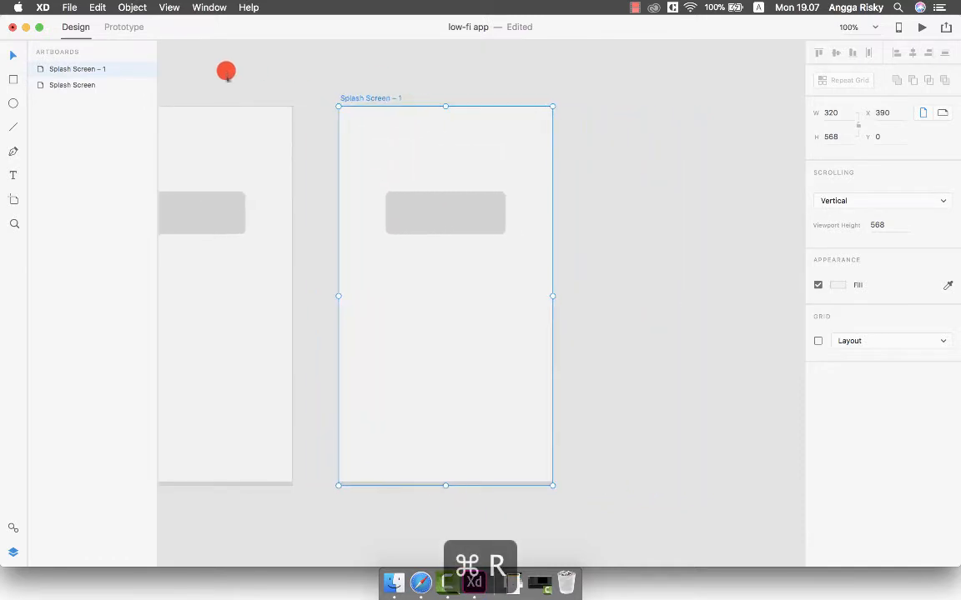
double_click(73, 67)
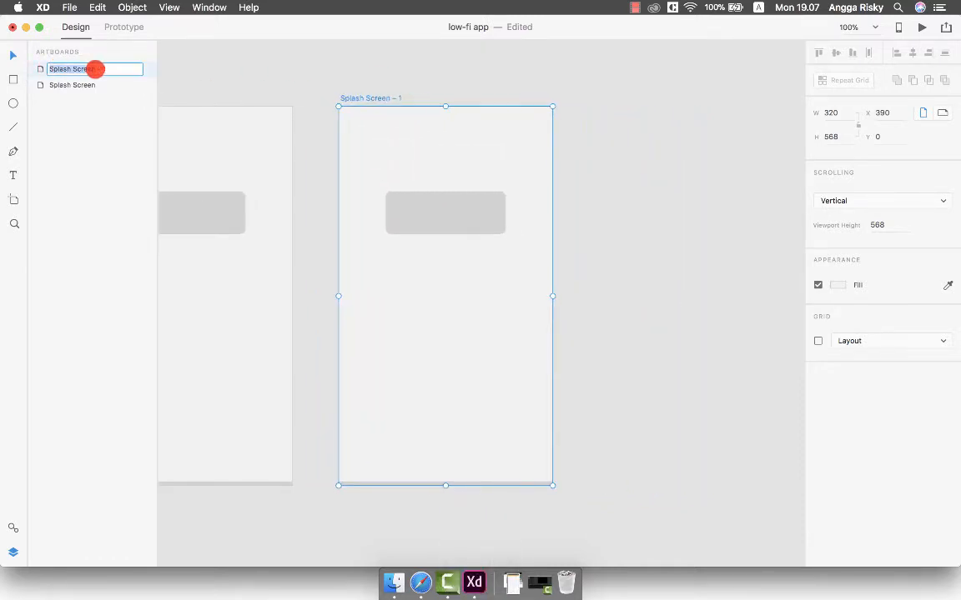
type("OB")
key("Return")
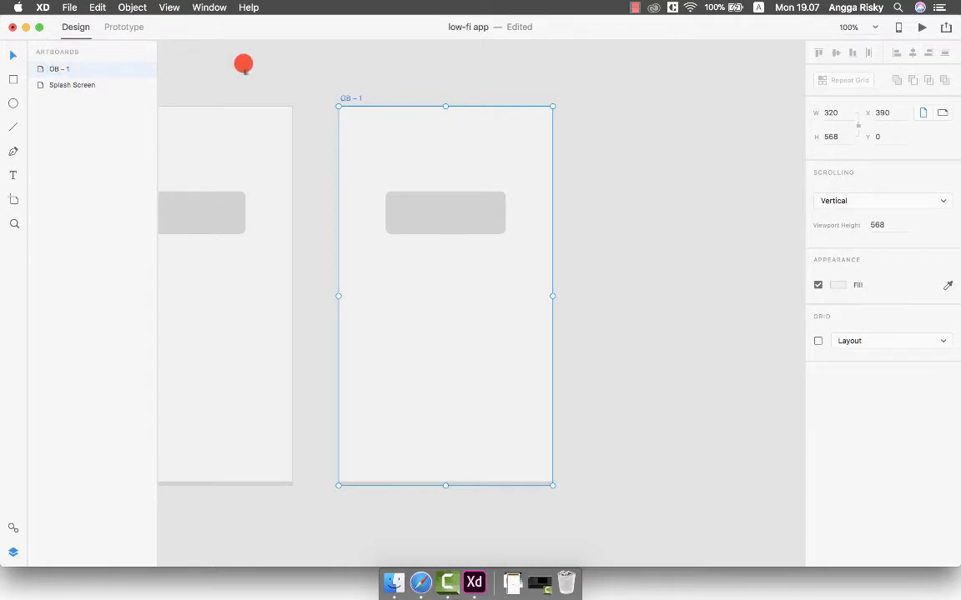
left_click(352, 79)
key("super+s")
scroll(401, 73, "left", 1)
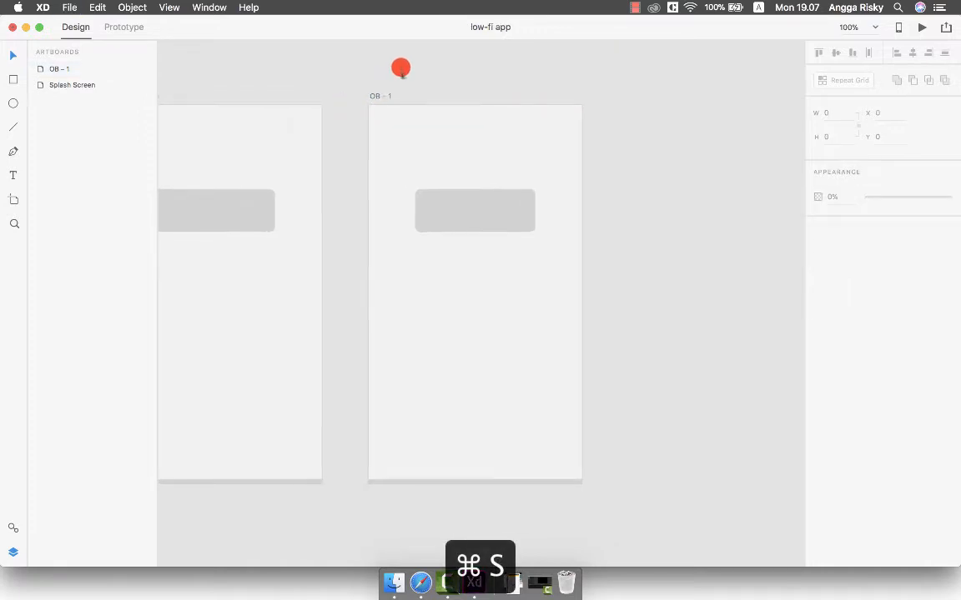
Enlarge the rounded rectangle on OB – 1 into an image placeholder about 180 wide and 181 high at X 70, Y 60.
scroll(401, 74, "right", 2)
scroll(401, 74, "down", 1)
scroll(402, 74, "left", 1)
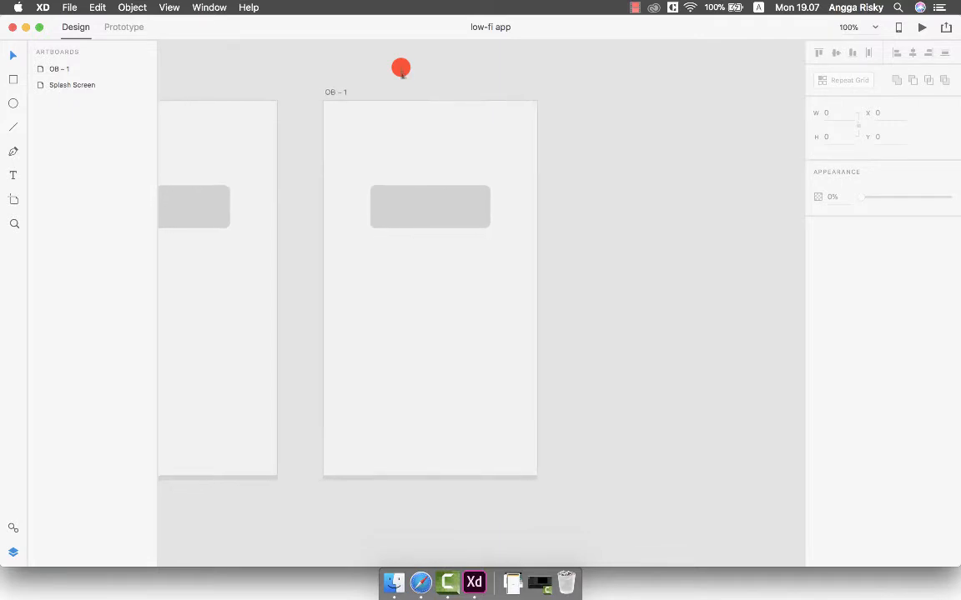
scroll(400, 73, "right", 2)
scroll(400, 73, "down", 1)
scroll(400, 74, "left", 1)
left_click(401, 181)
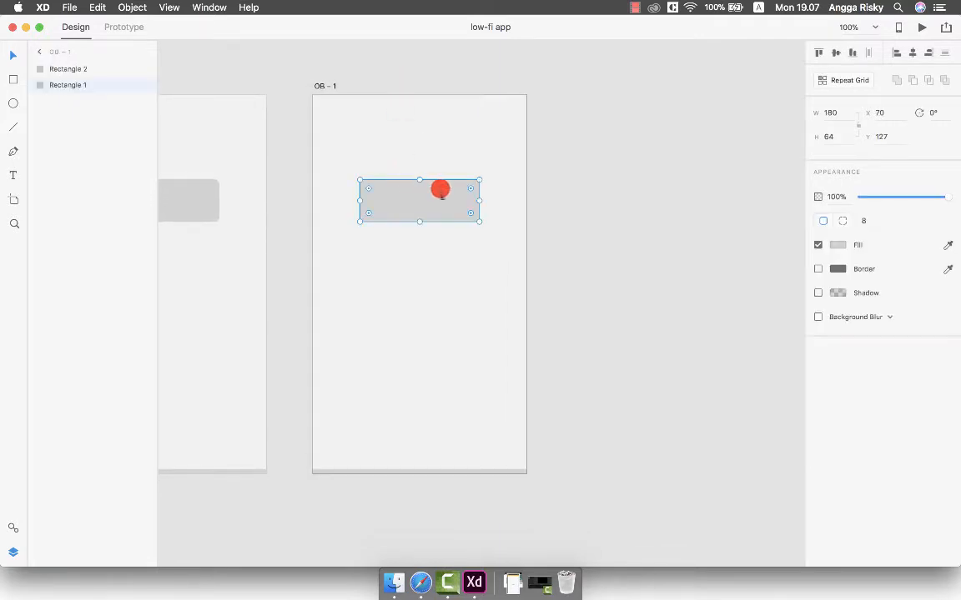
scroll(440, 188, "left", 2)
mouse_move(472, 221)
left_mouse_down()
mouse_move(476, 298)
mouse_move(478, 219)
left_mouse_up()
Add the title text "Kill the App" below the square placeholder on OB – 1.
left_click(12, 174)
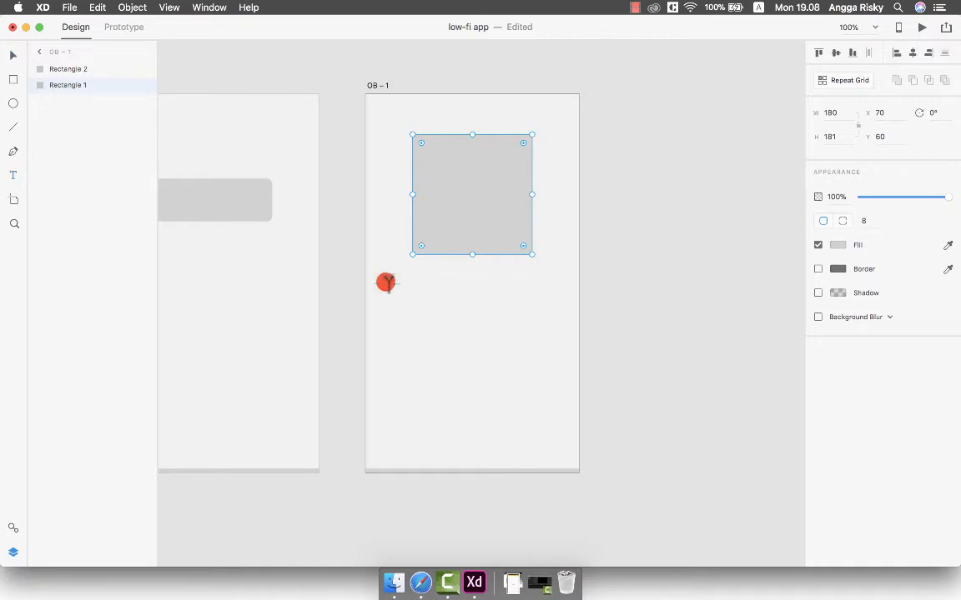
left_click(450, 286)
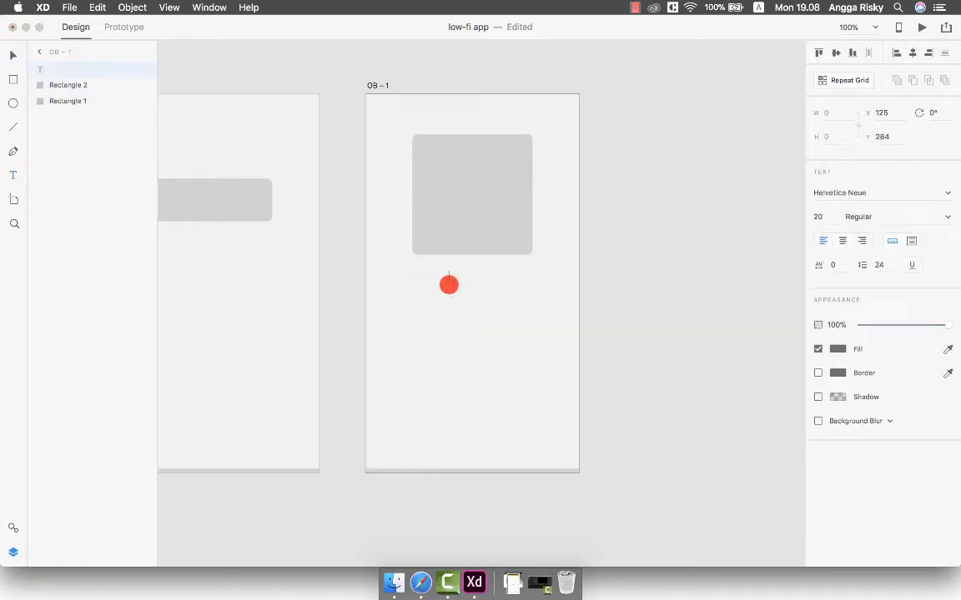
type("Kill the App")
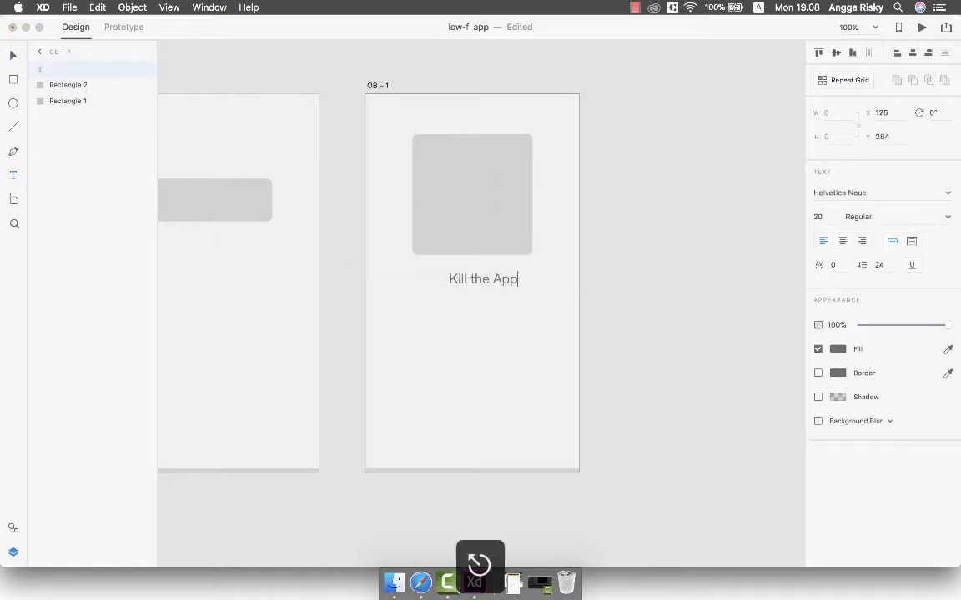
key("Escape")
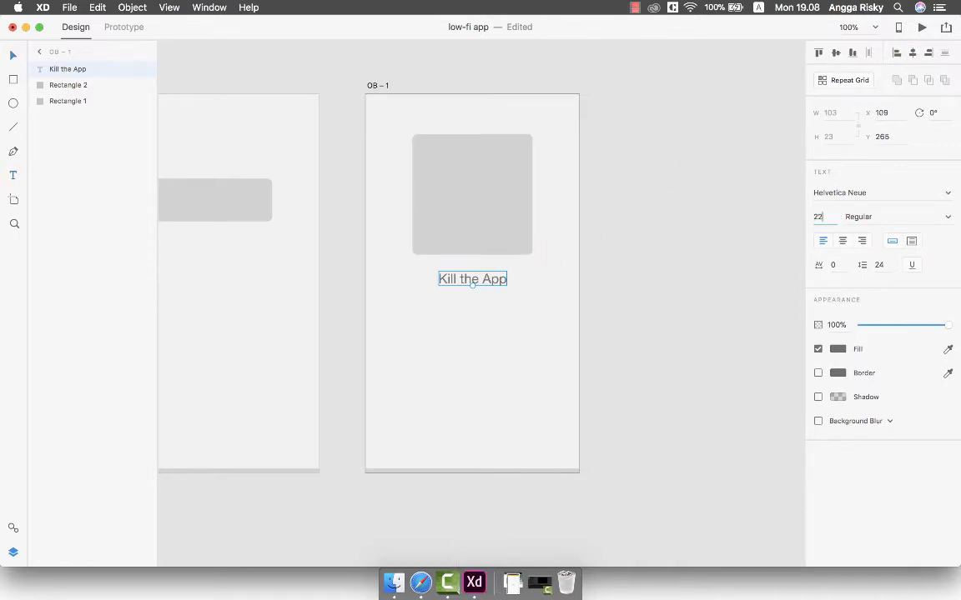
Set the title's font size to 22 and centre it horizontally on the artboard at Y 267.
key("Return")
left_click(911, 55)
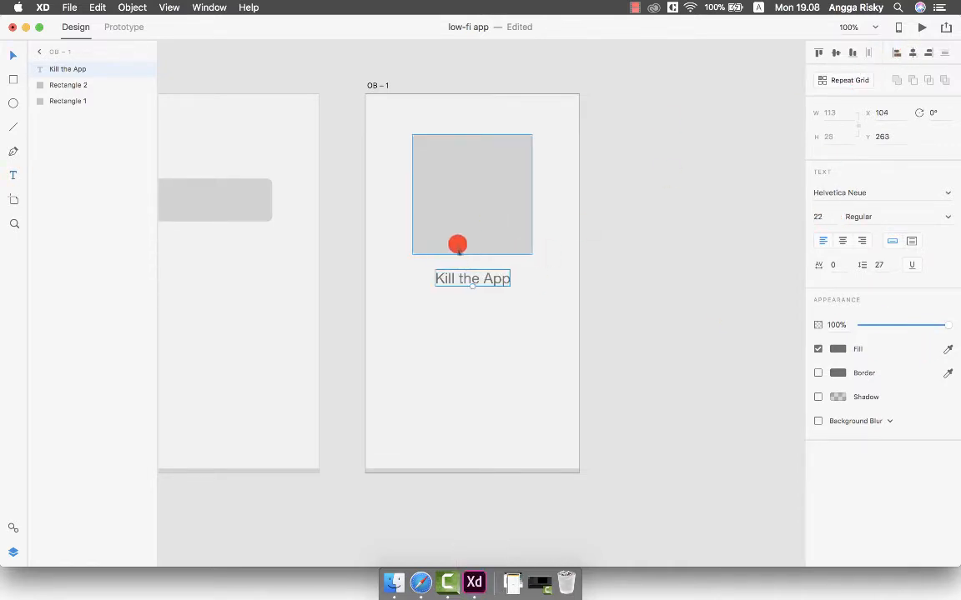
key("alt+Down")
key("alt+Down")
key("alt+Down")
key("alt+Down")
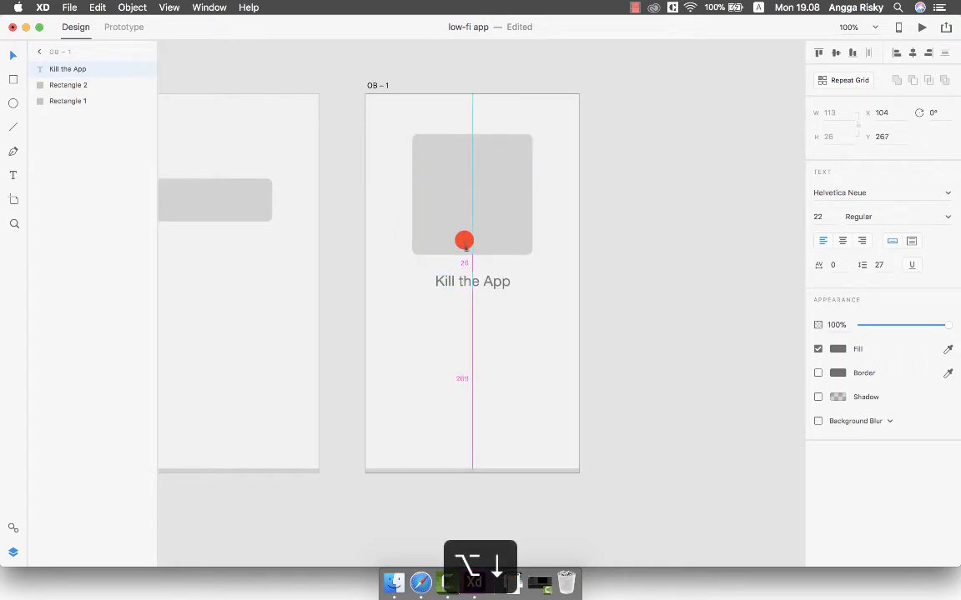
Duplicate the title below itself and set the copy's font to size 16, Light weight.
key("super+d")
left_click_drag(478, 281, 478, 319)
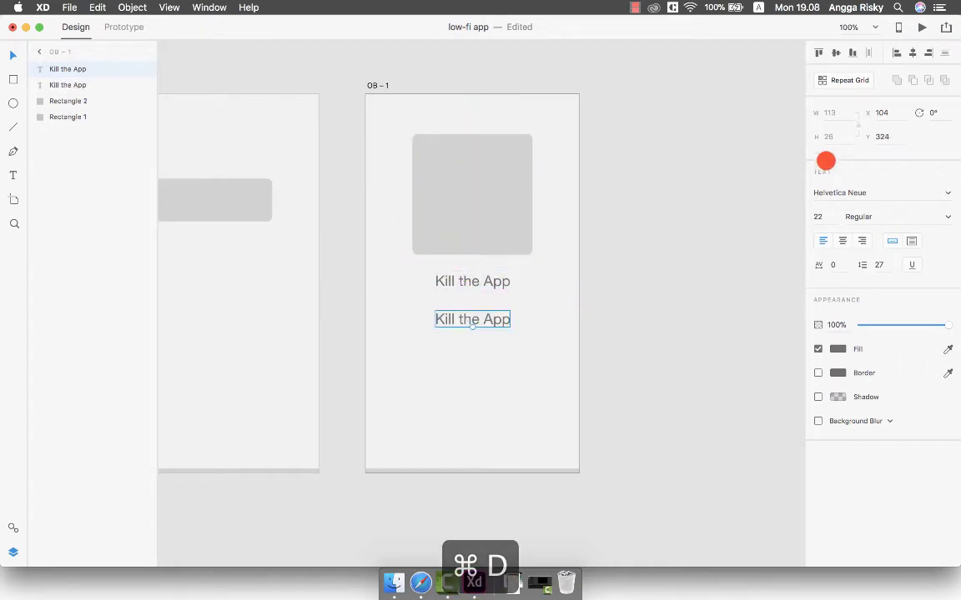
key("Return")
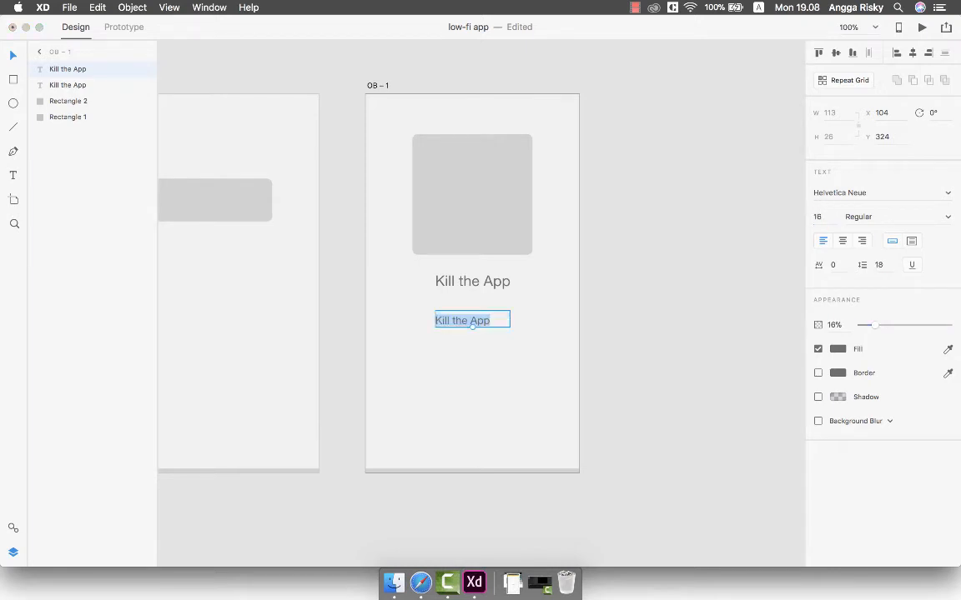
key("Return")
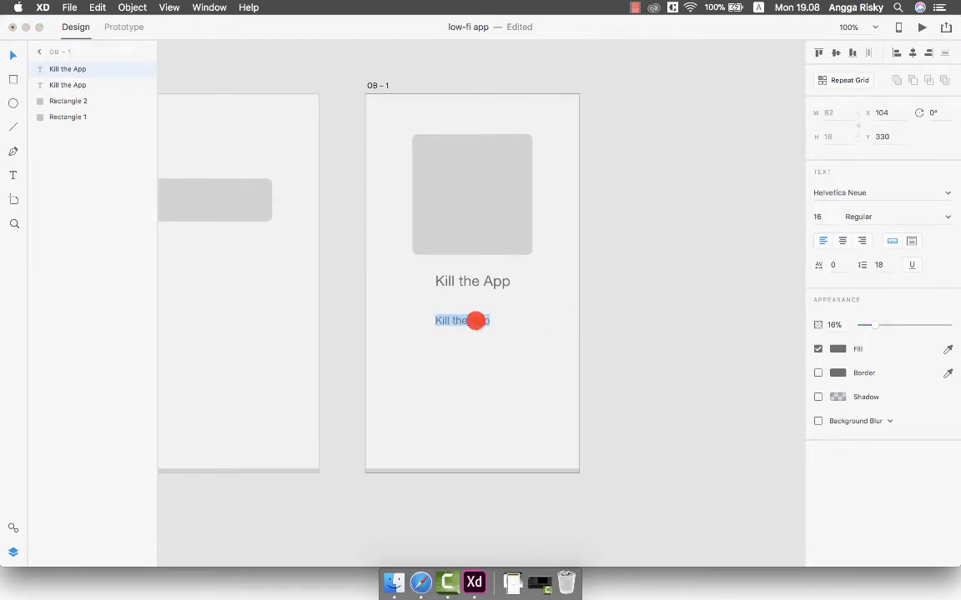
key("super+z")
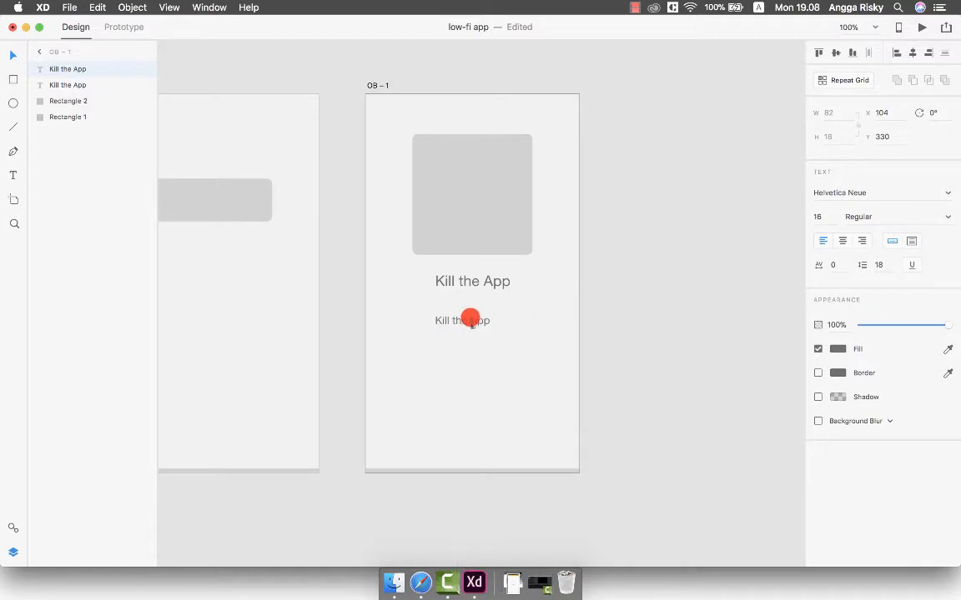
left_click(948, 217)
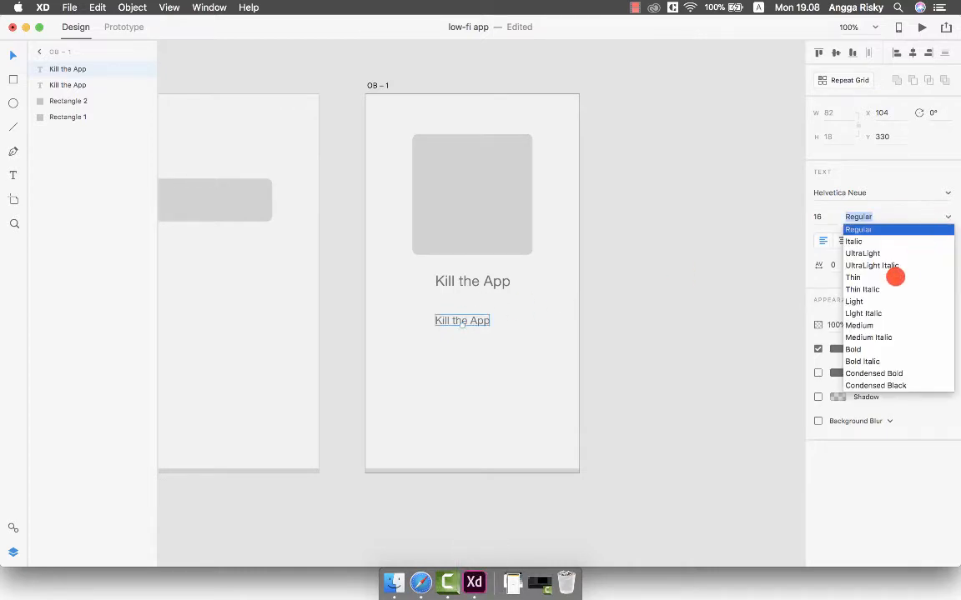
left_click(879, 301)
Replace the copy's text with "You lorem ipsum killing me softly with the app of yours" on two lines, centre-aligned and centred on the artboard.
double_click(461, 319)
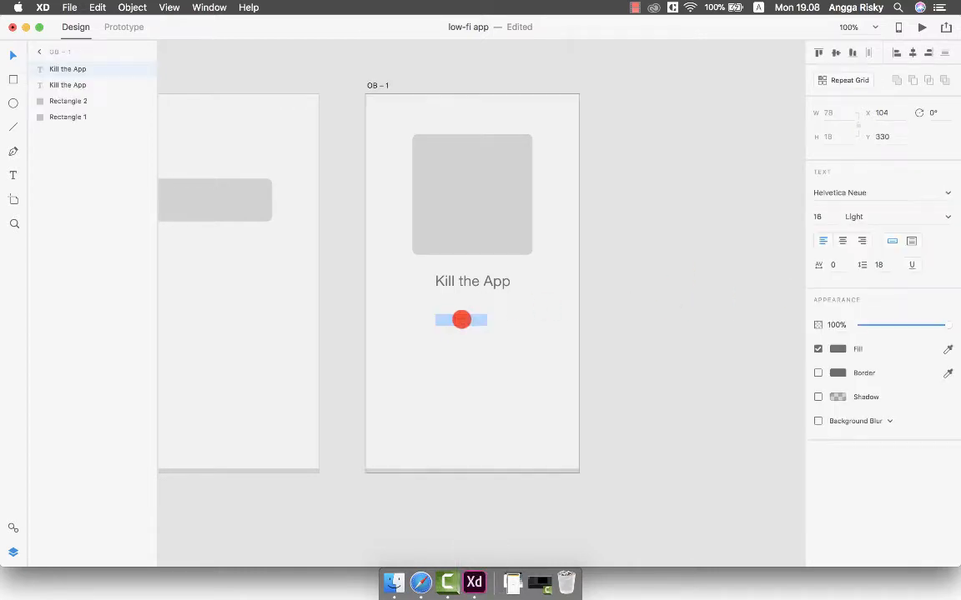
type("Y")
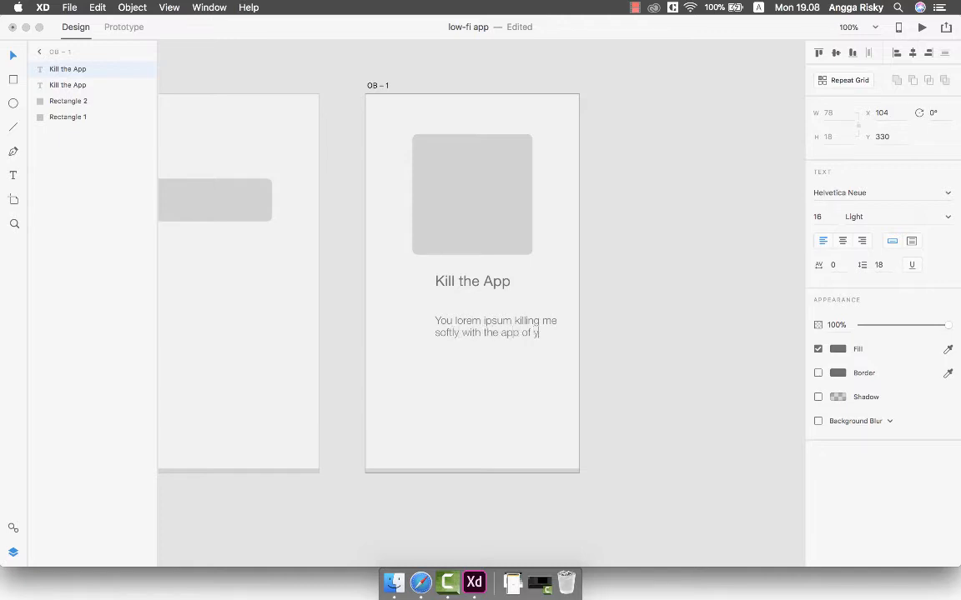
key("Escape")
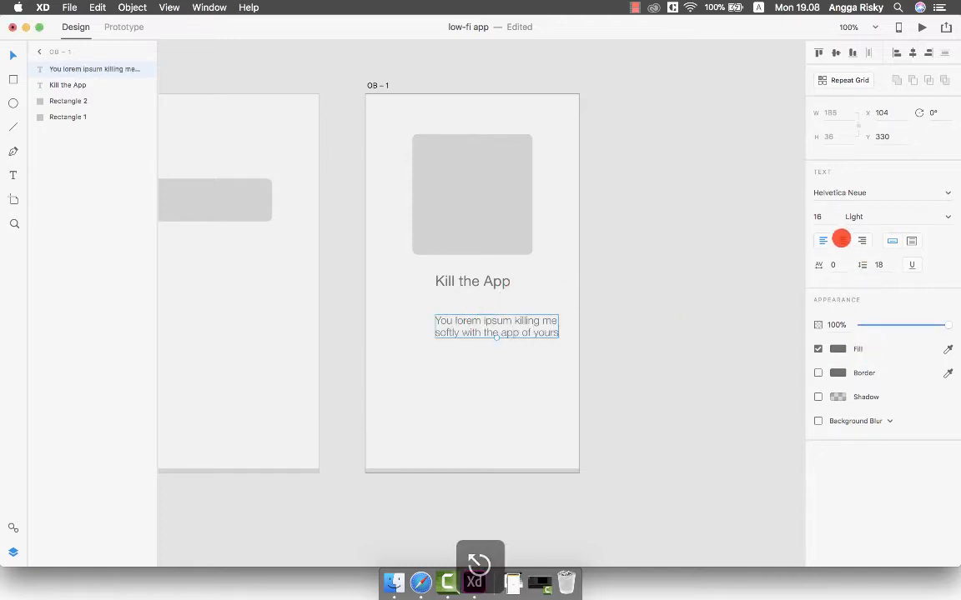
left_click(913, 50)
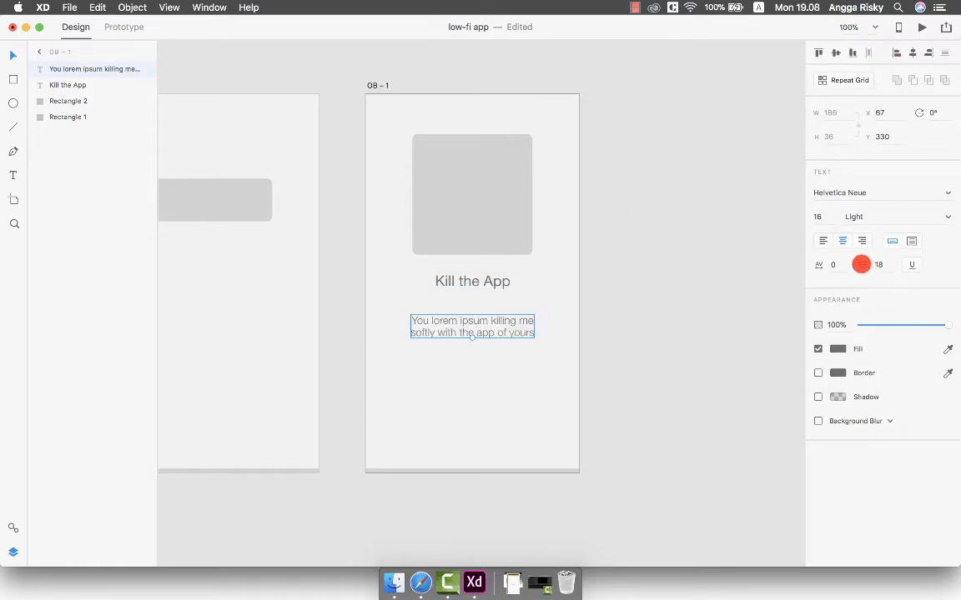
Set the description's line spacing to 26 and move it up closer to the title.
key("Return")
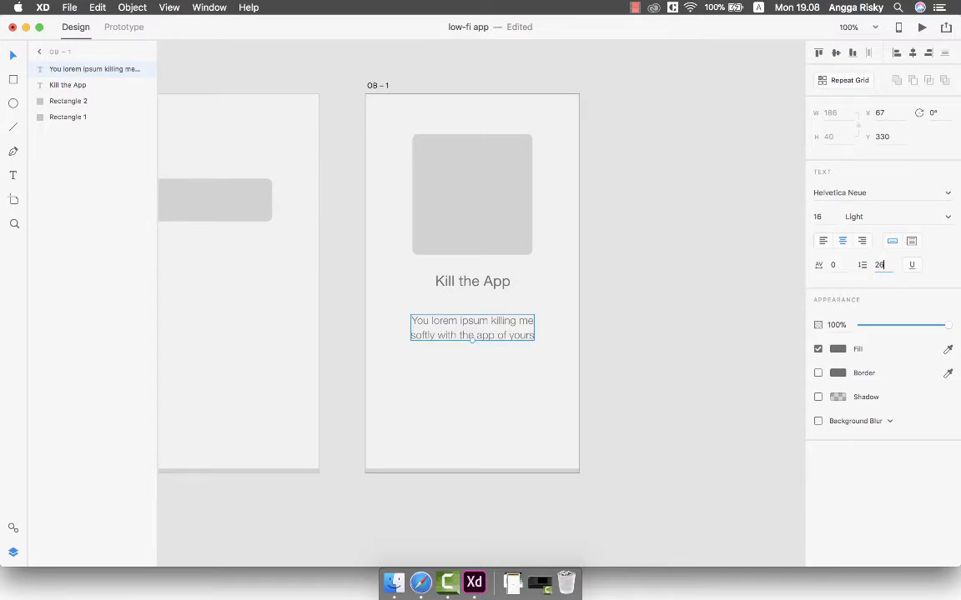
key("Return")
left_click(612, 333)
left_click_drag(495, 322, 493, 313)
left_click(646, 274)
Set the bottom bar's height on OB – 1 to 45 and align it to the artboard's lower edge.
scroll(647, 276, "down", 3)
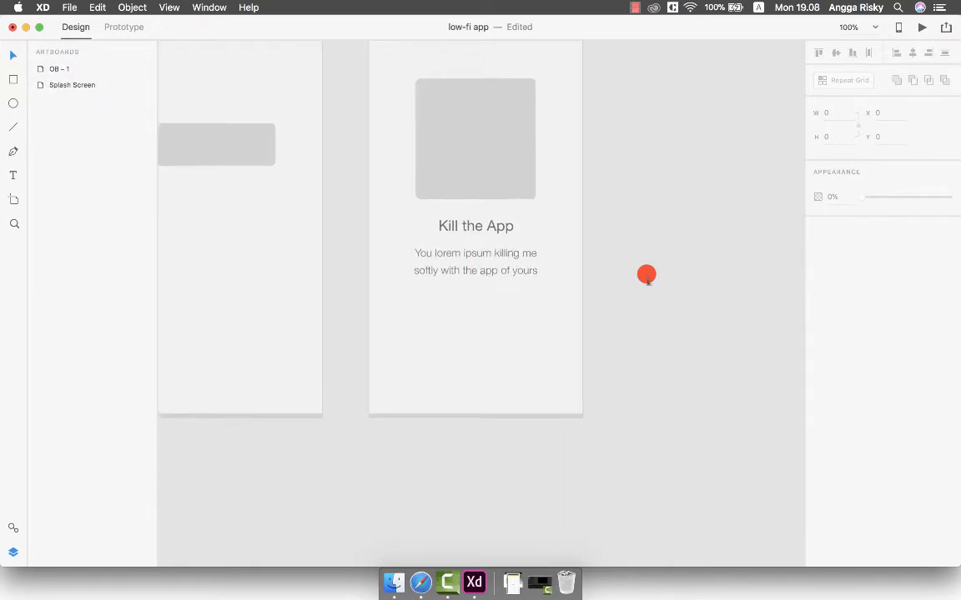
scroll(646, 275, "up", 5)
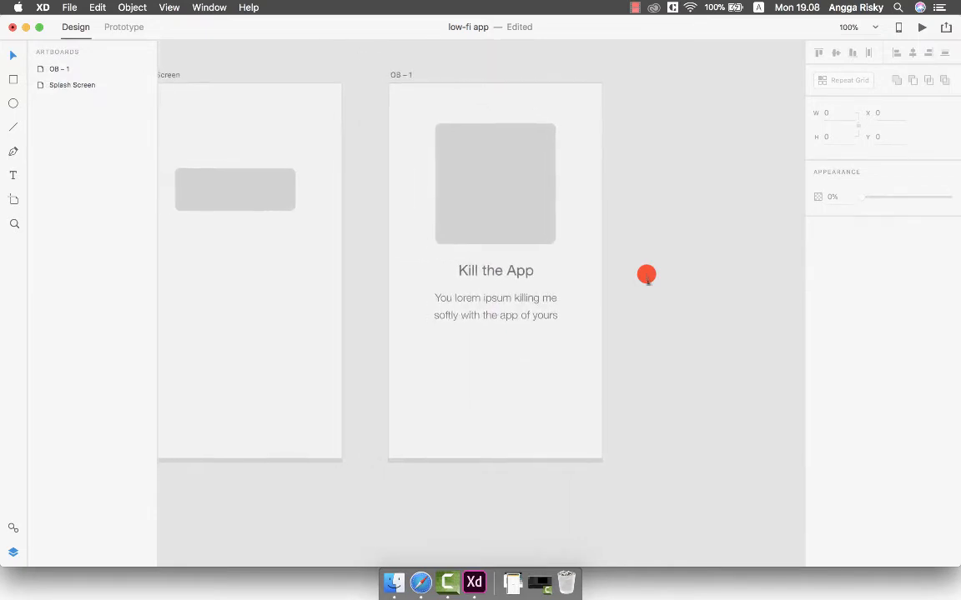
left_click(501, 460)
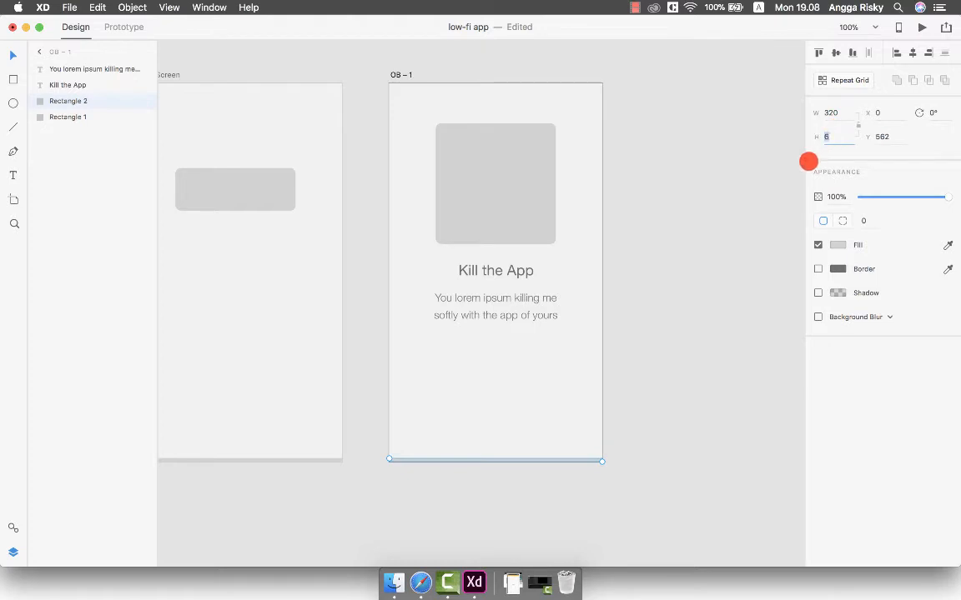
type("45")
key("Return")
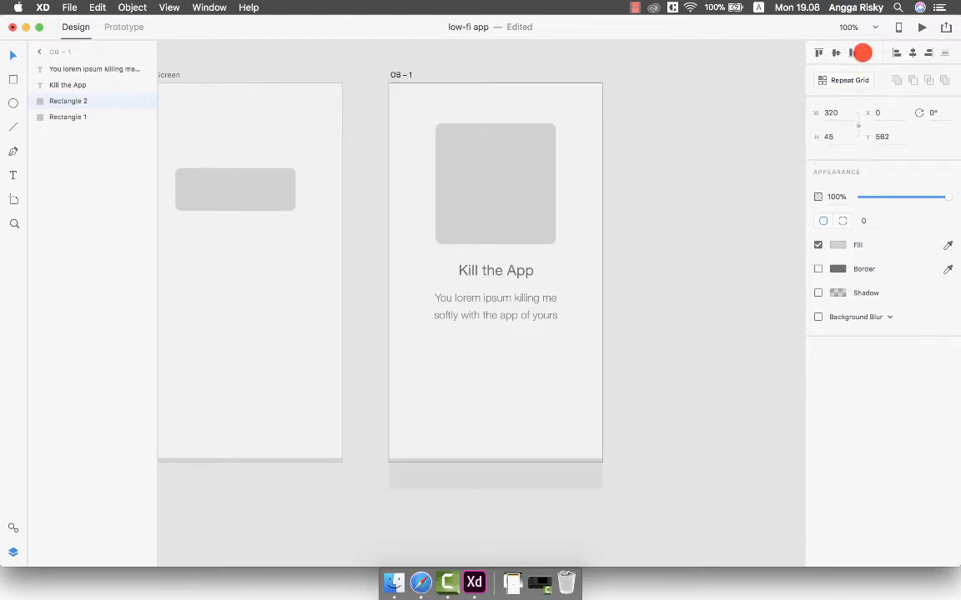
left_click(851, 53)
left_click(688, 272)
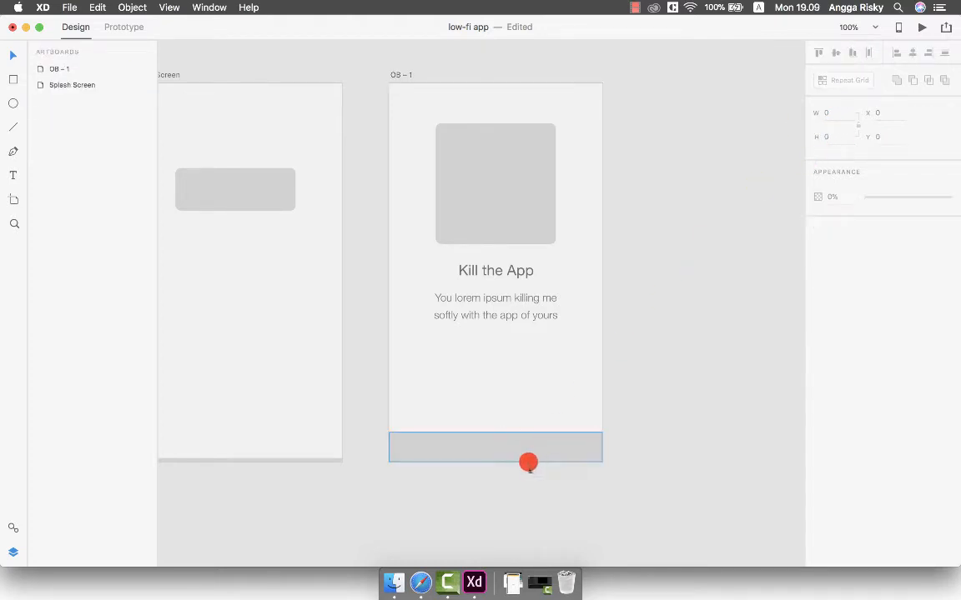
Duplicate the bottom bar on OB – 1 in place and give the copy a darker grey fill.
left_click(528, 449)
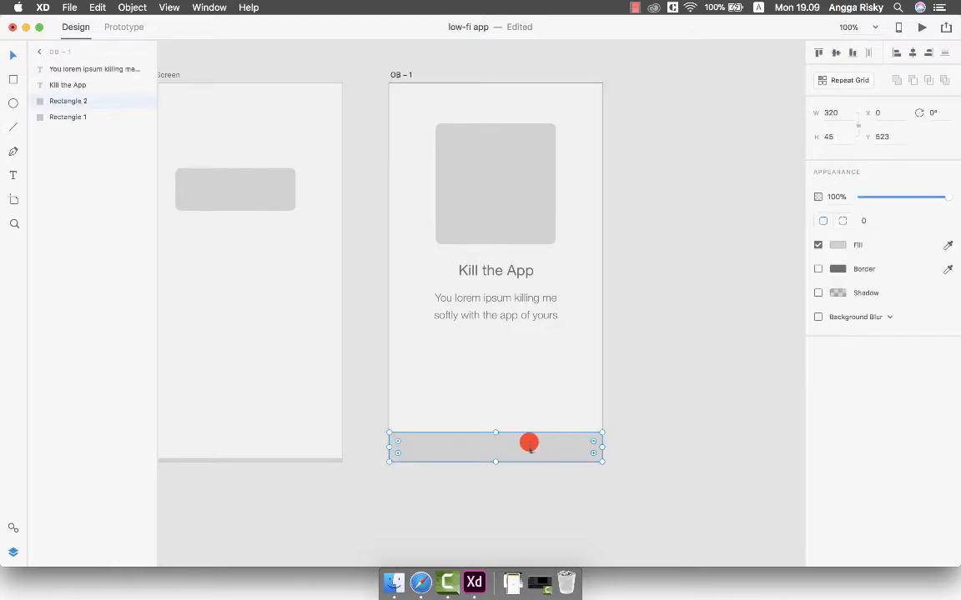
key("super+d")
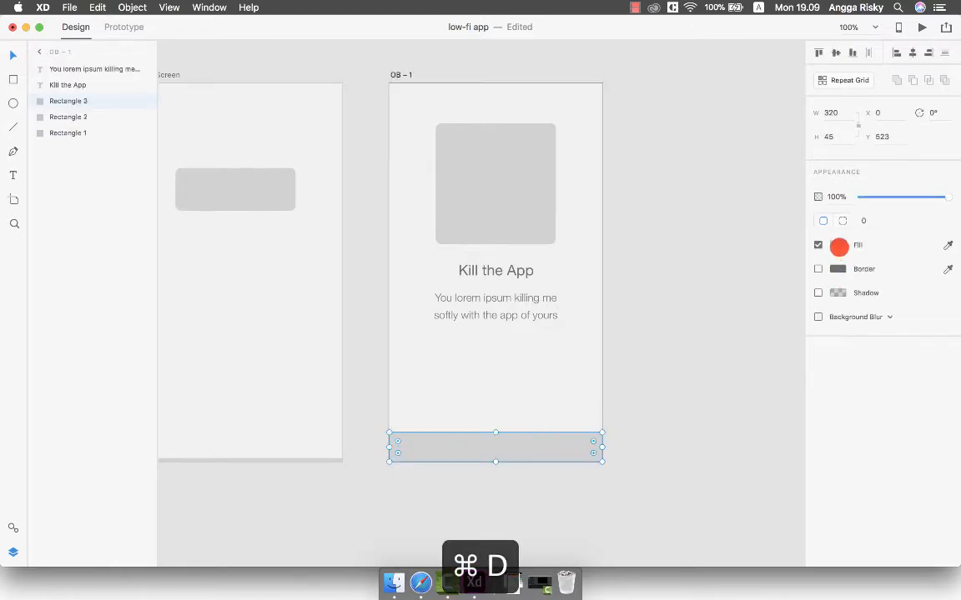
left_click(838, 245)
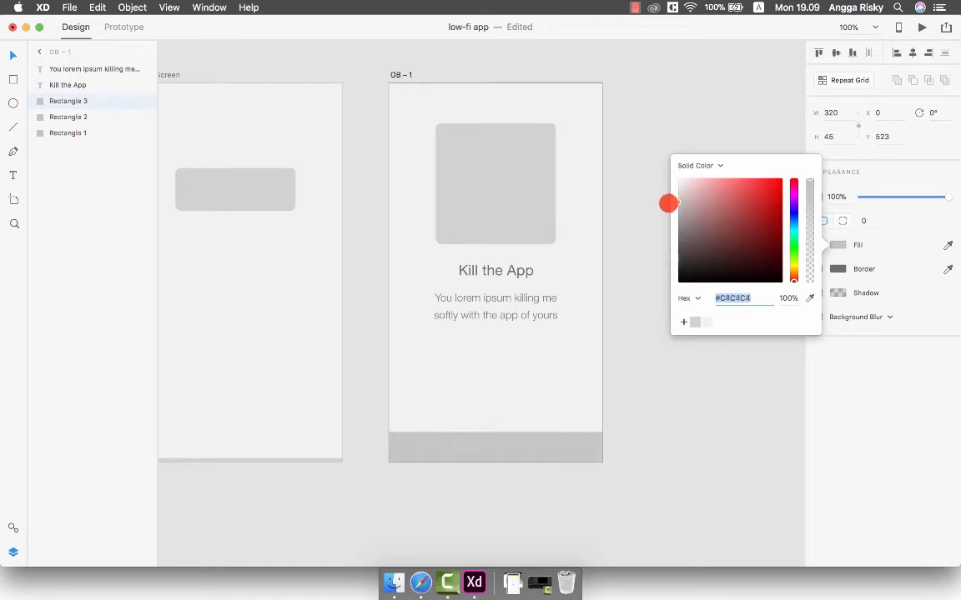
left_click(616, 360)
left_click(500, 443)
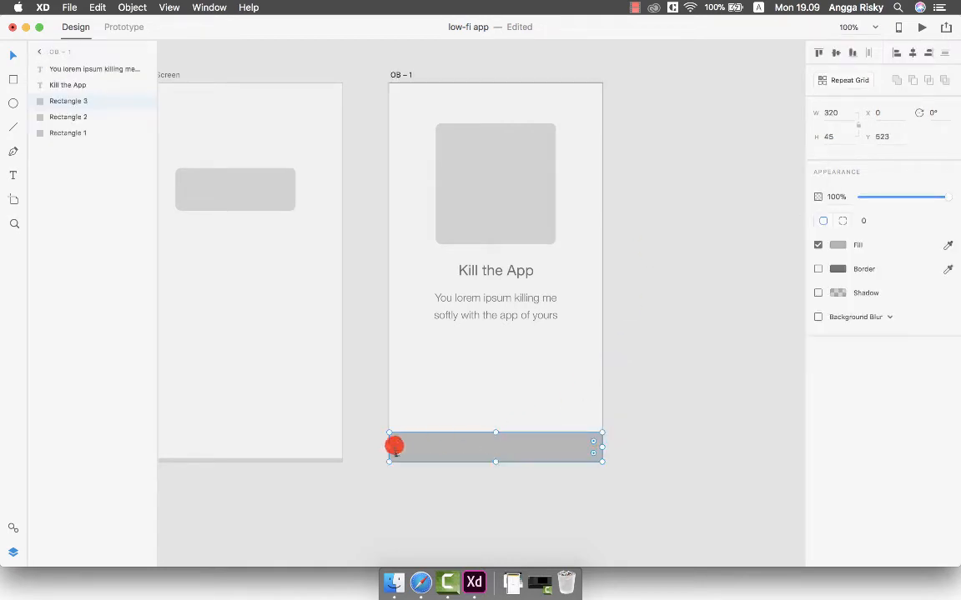
Narrow the darker bar to 160 wide so it covers only the right half of the bottom bar.
left_click_drag(388, 447, 497, 448)
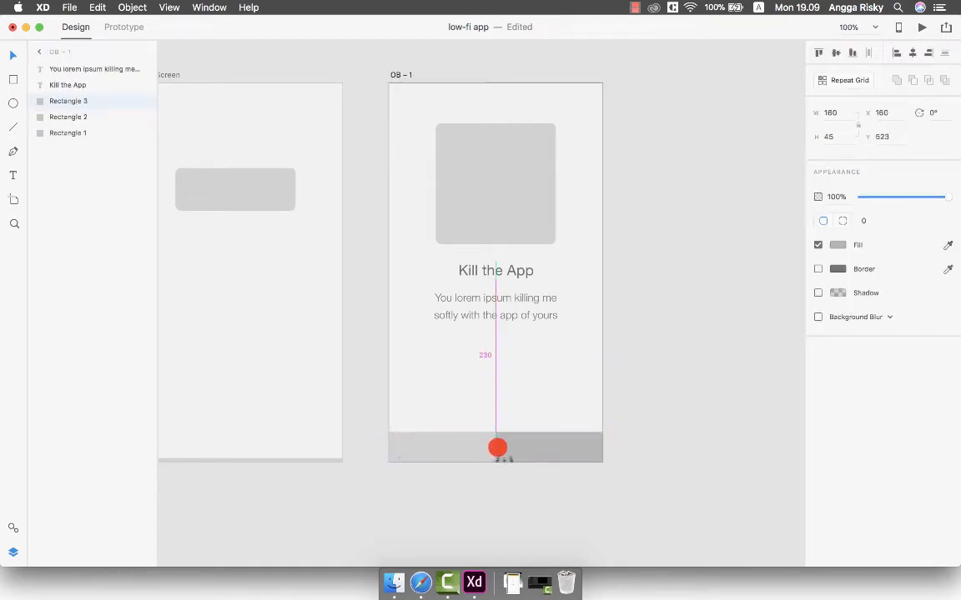
left_click(646, 373)
scroll(647, 373, "up", 3)
scroll(646, 373, "left", 2)
scroll(646, 373, "down", 4)
scroll(646, 373, "down", 2)
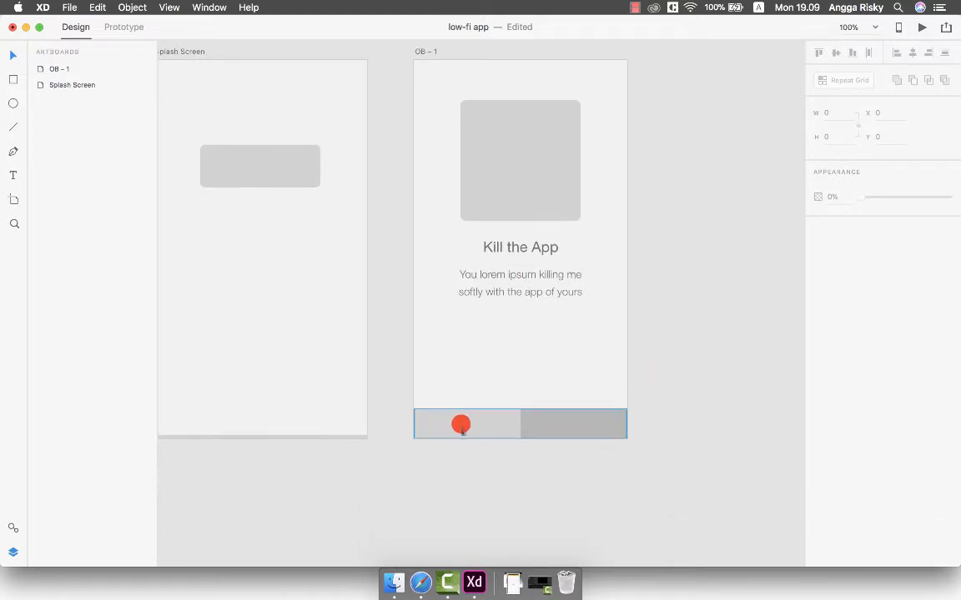
left_click(457, 419)
left_click(560, 367)
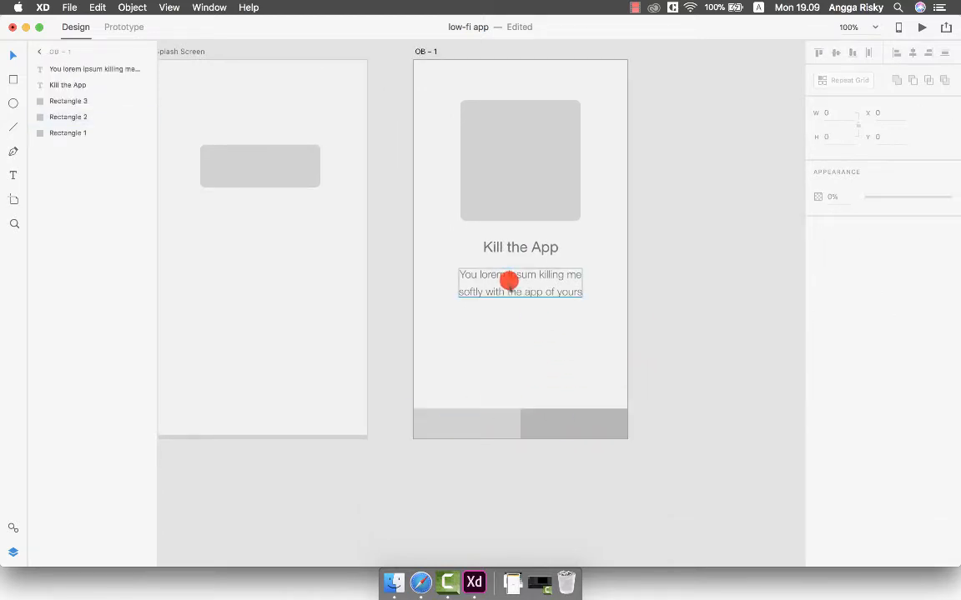
Turn a duplicate of the description into a "Continue" label, size 18 and Medium weight, placed on the darker button.
left_click(509, 277)
left_click(506, 248)
left_click(486, 283)
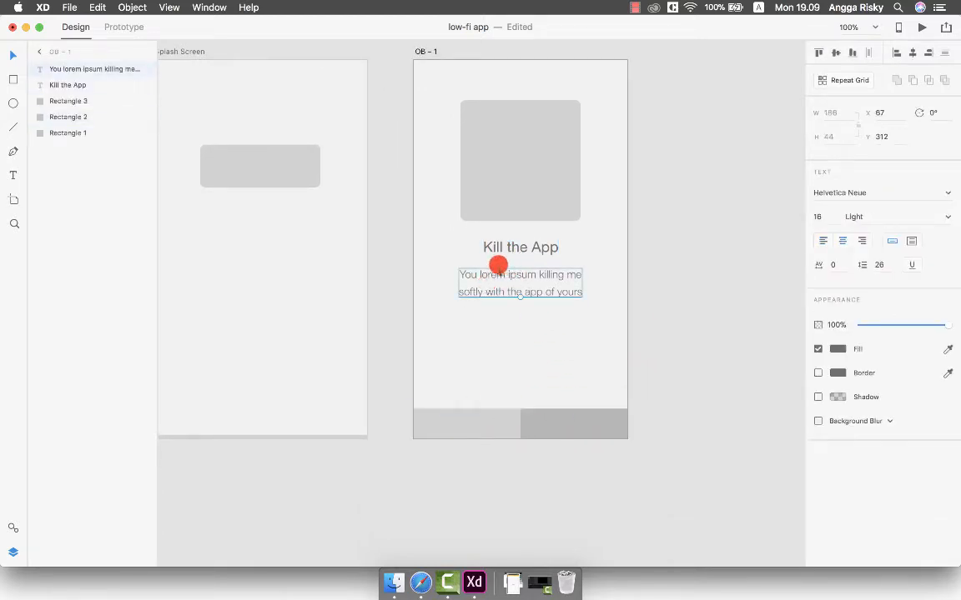
key("super+d")
left_click_drag(501, 273, 490, 340)
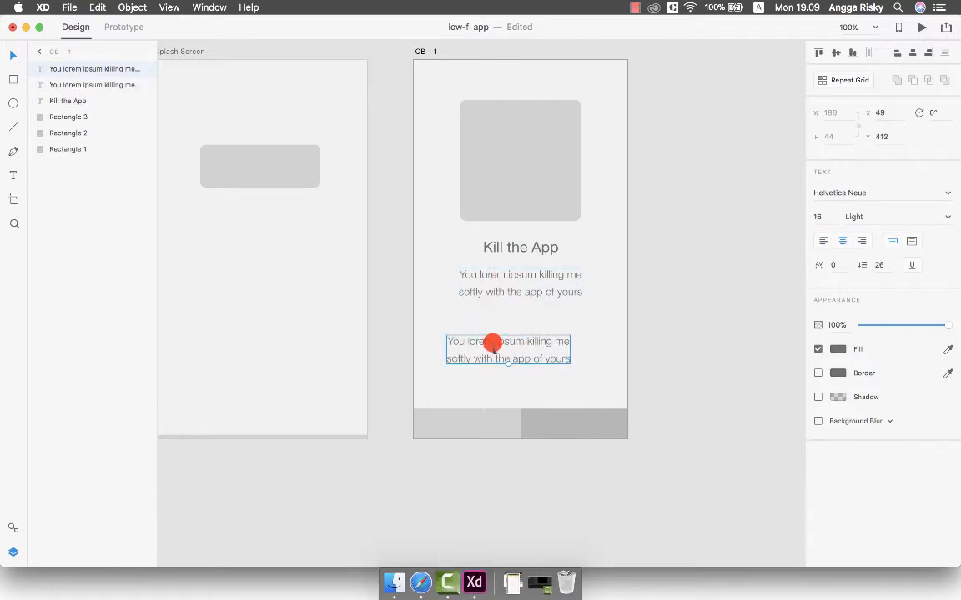
double_click(492, 342)
type("Continue")
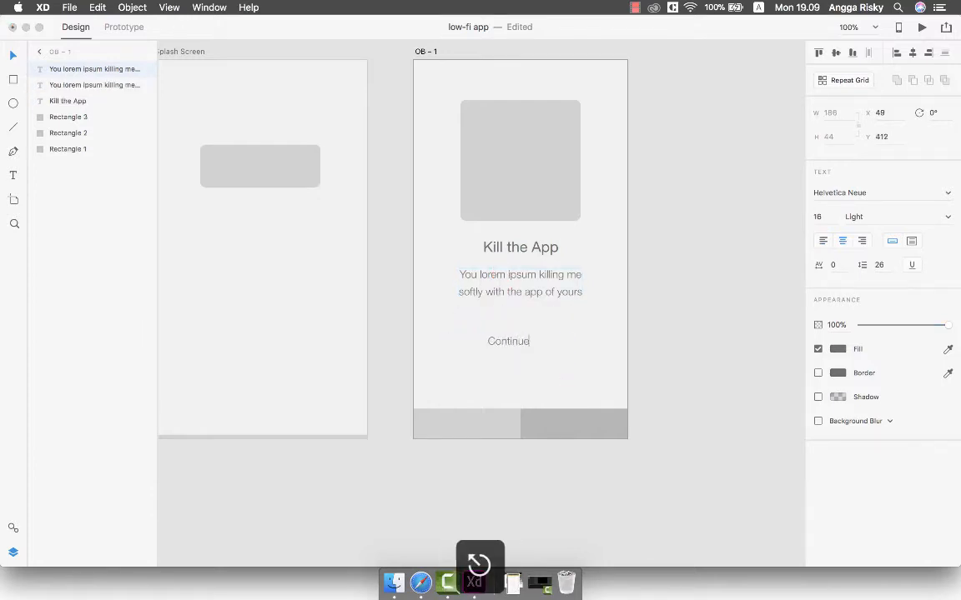
key("Escape")
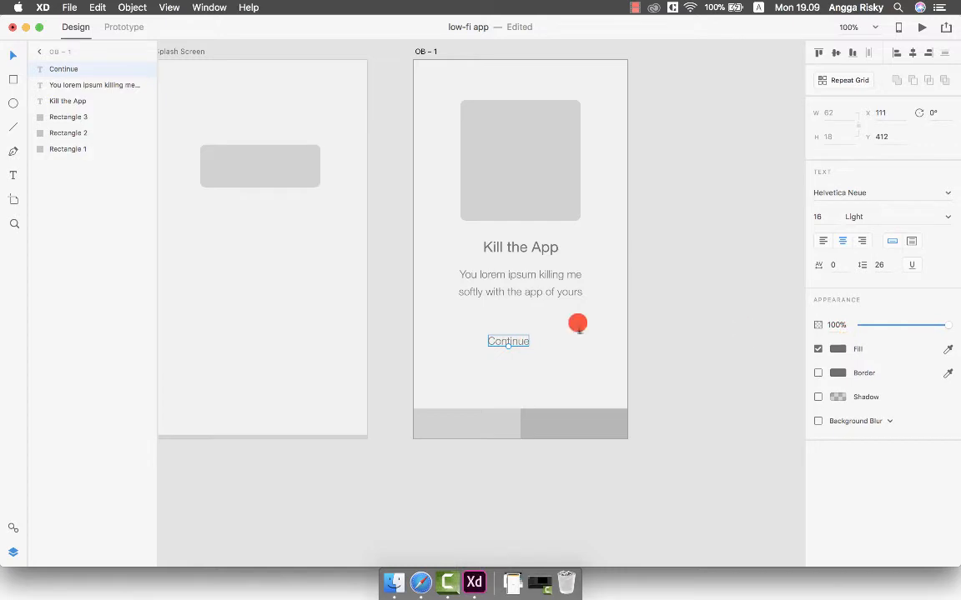
left_click_drag(511, 338, 571, 423)
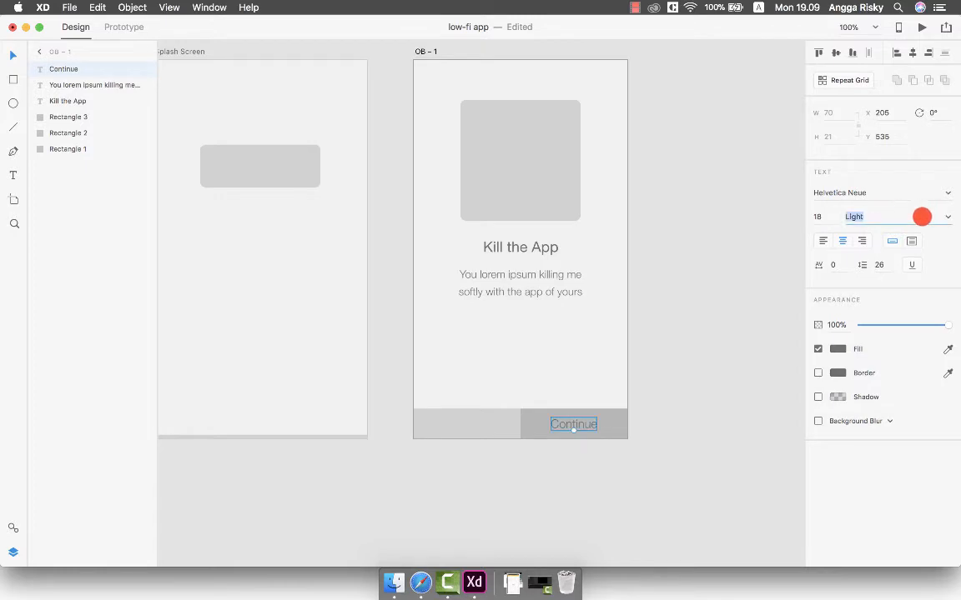
Duplicate the Continue label onto the lighter half of the bar and change the copy's text to "Skip".
left_click_drag(593, 415, 465, 426)
key("cmd+d")
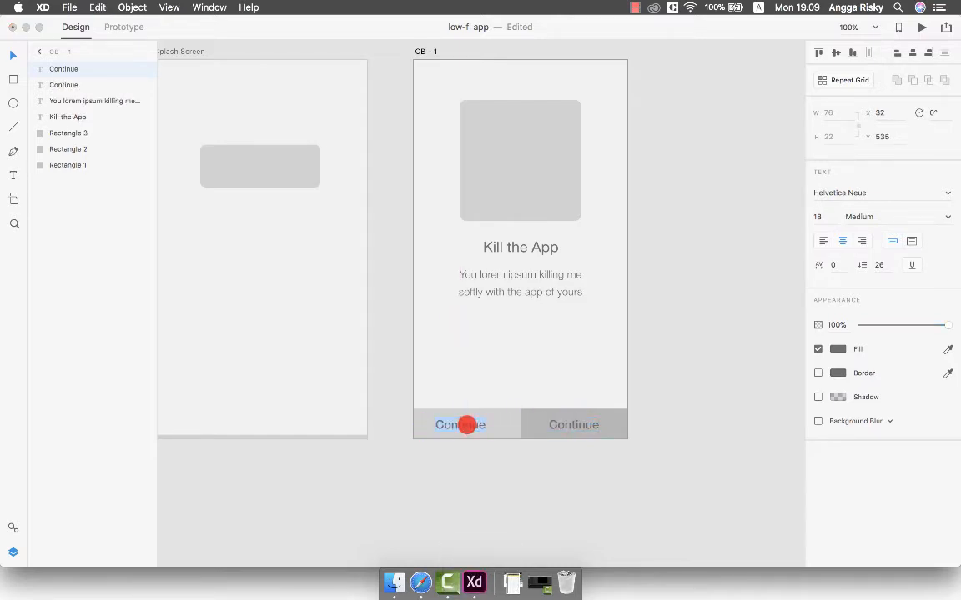
key("Escape")
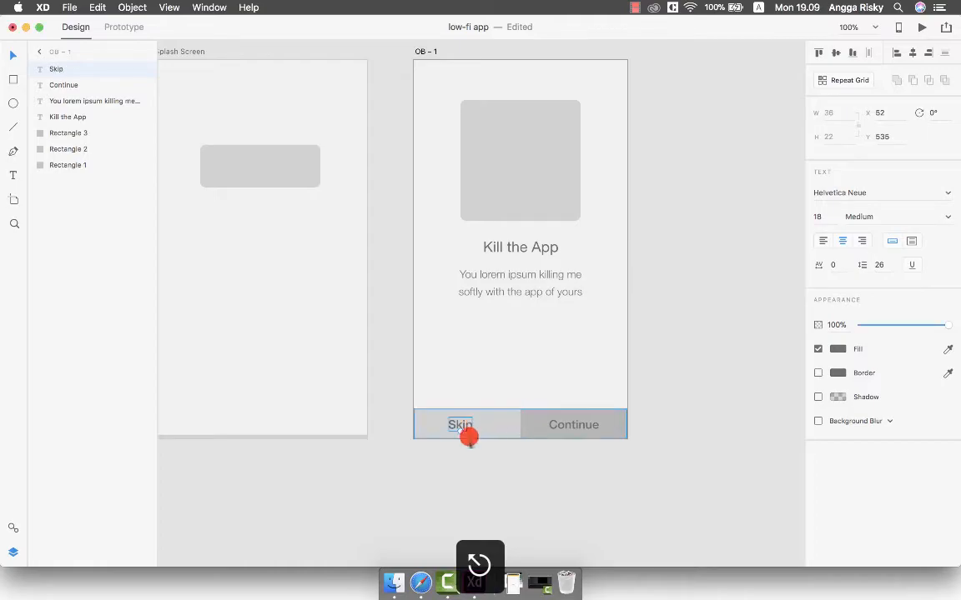
Switch to the Remot App mind map in Safari to check the Skip for Now node, and return to Adobe XD.
left_click(424, 558)
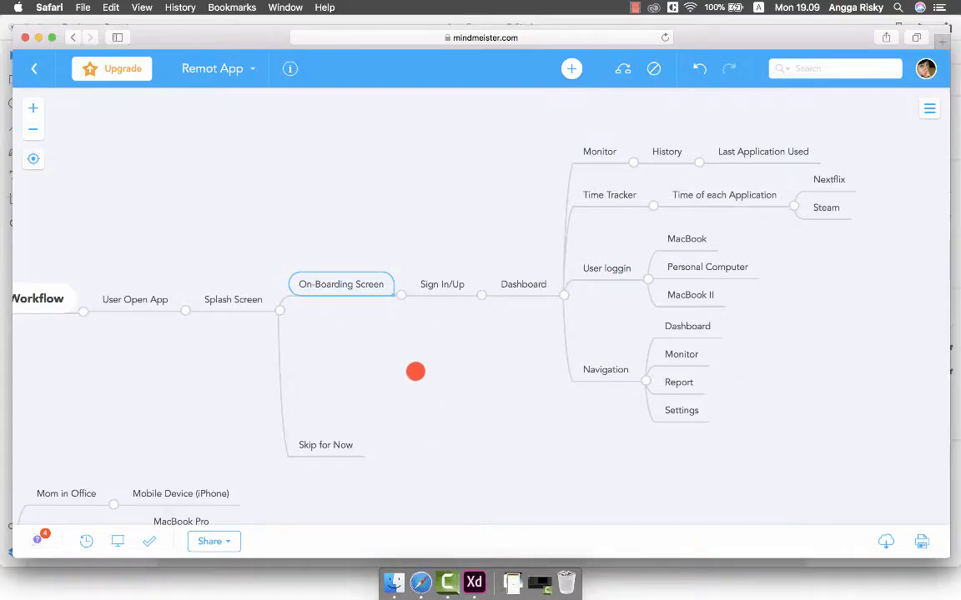
left_click(311, 450)
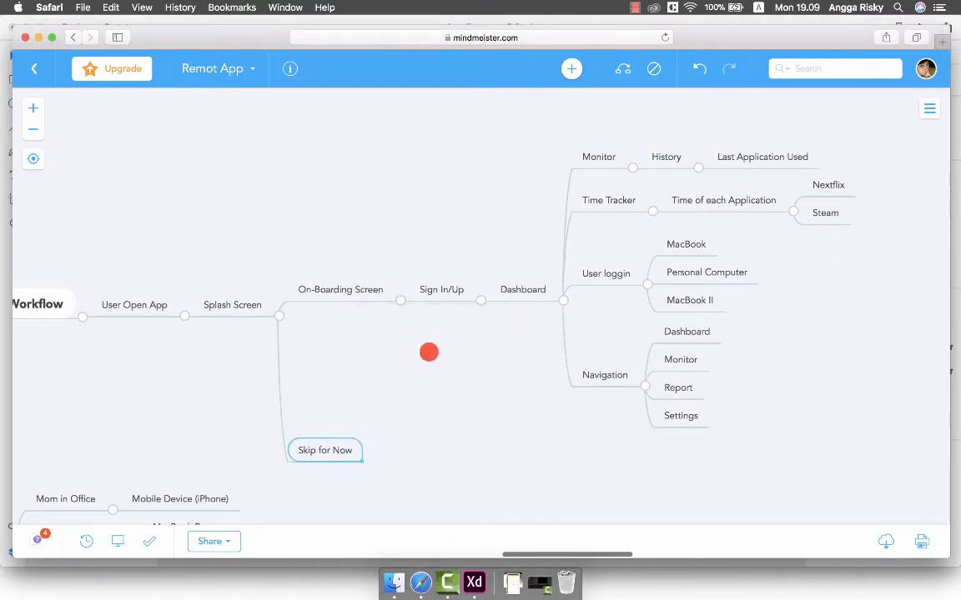
key("super+Tab")
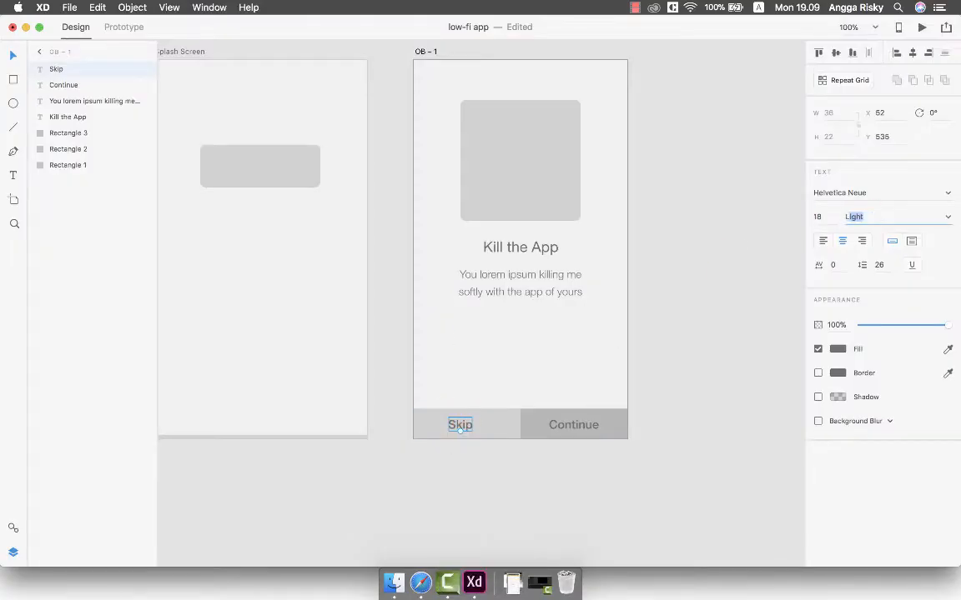
Set the Skip label's weight to Light and reposition it at X 53, Y 536 on the lighter button.
left_click(784, 264)
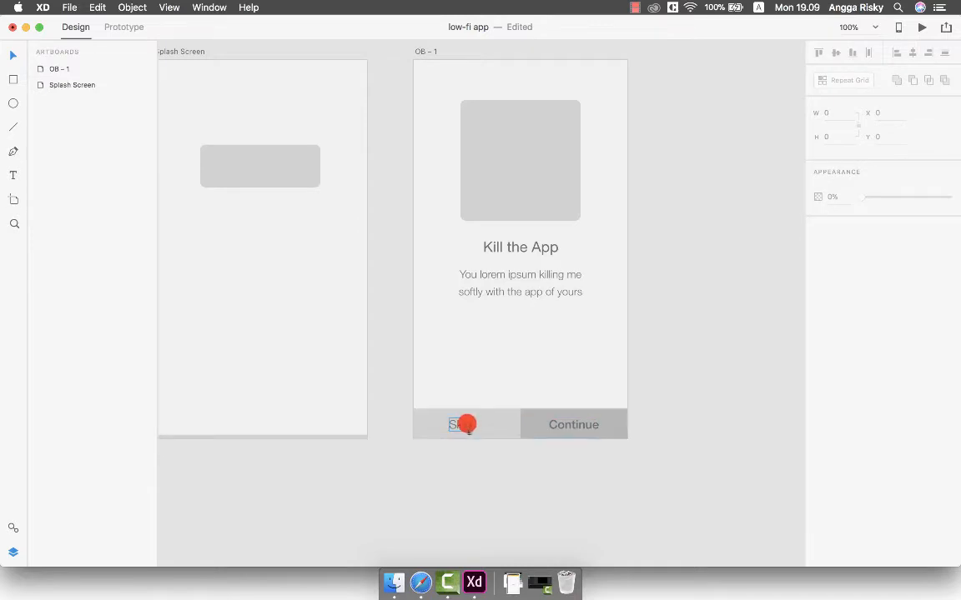
left_click(459, 426)
left_click_drag(462, 426, 459, 422)
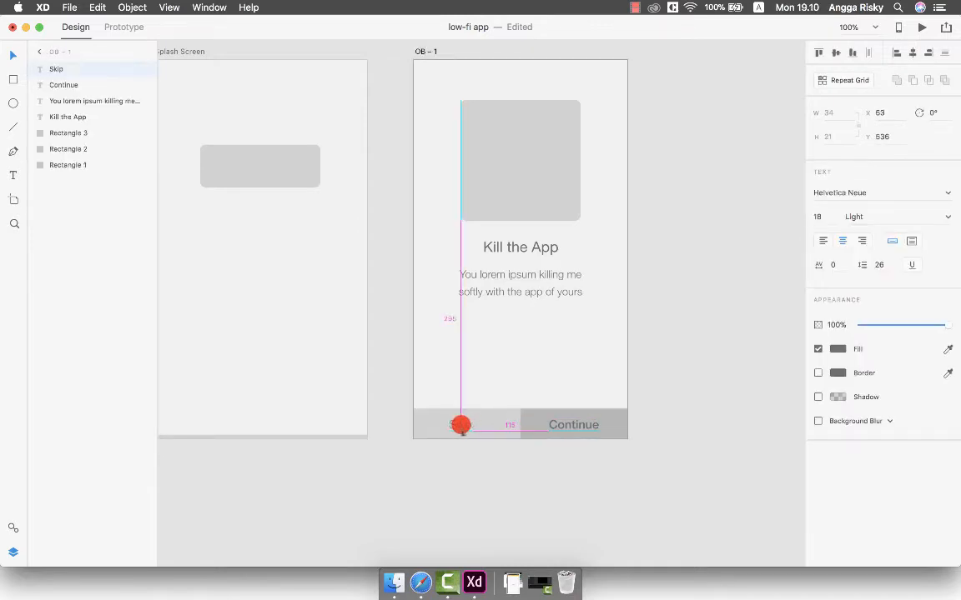
scroll(672, 322, "right", 3)
scroll(671, 322, "up", 2)
left_click(623, 315)
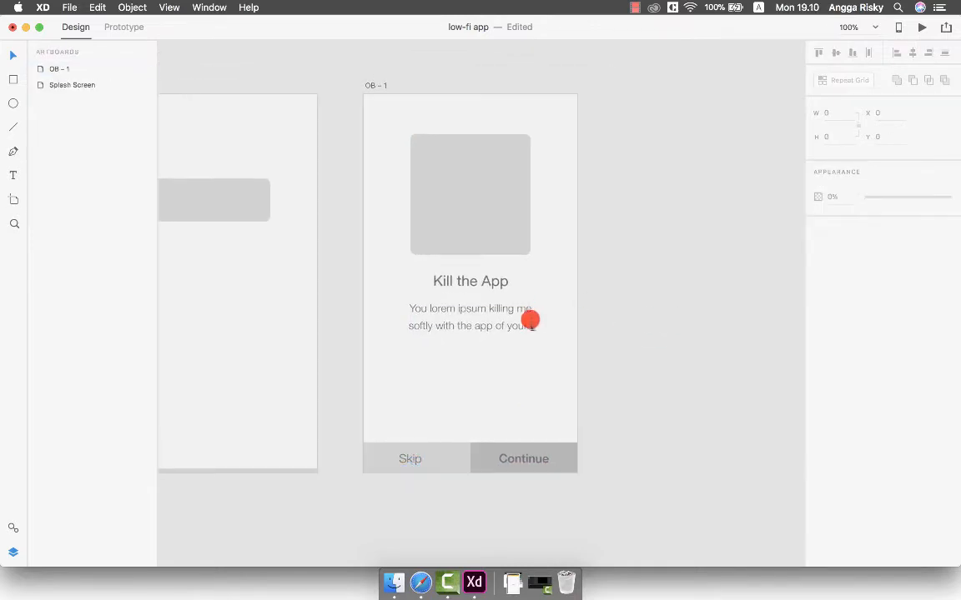
Change the Skip label's fill colour to the lighter grey #ADADAD.
scroll(530, 321, "right", 3)
scroll(529, 321, "left", 3)
scroll(531, 323, "right", 2)
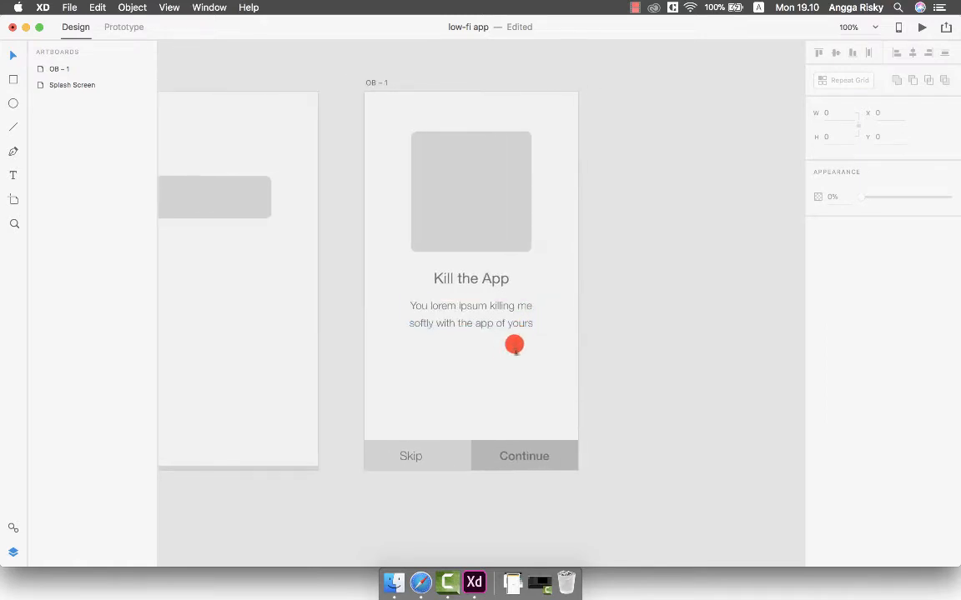
scroll(524, 348, "right", 2)
scroll(523, 347, "left", 1)
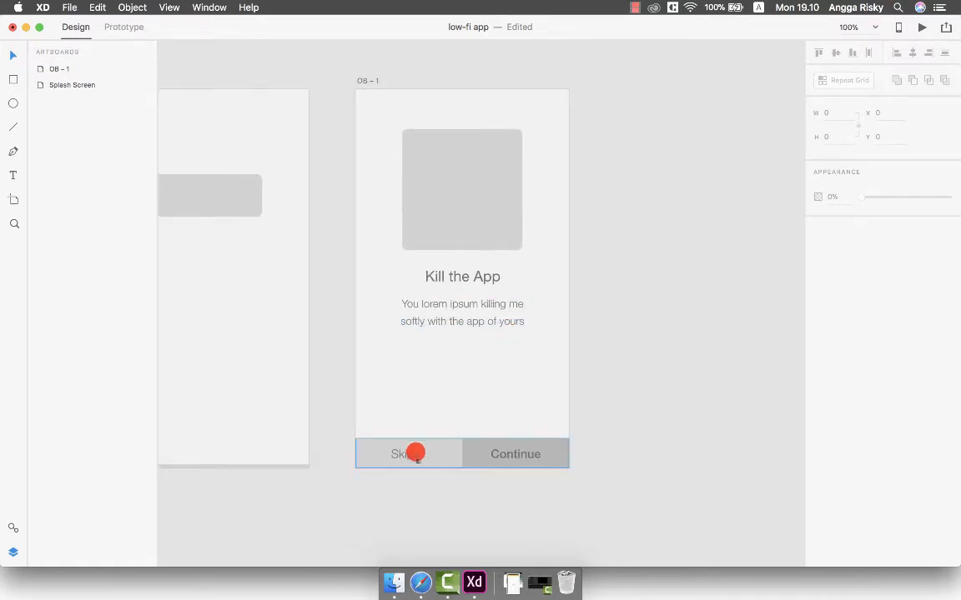
left_click(403, 453)
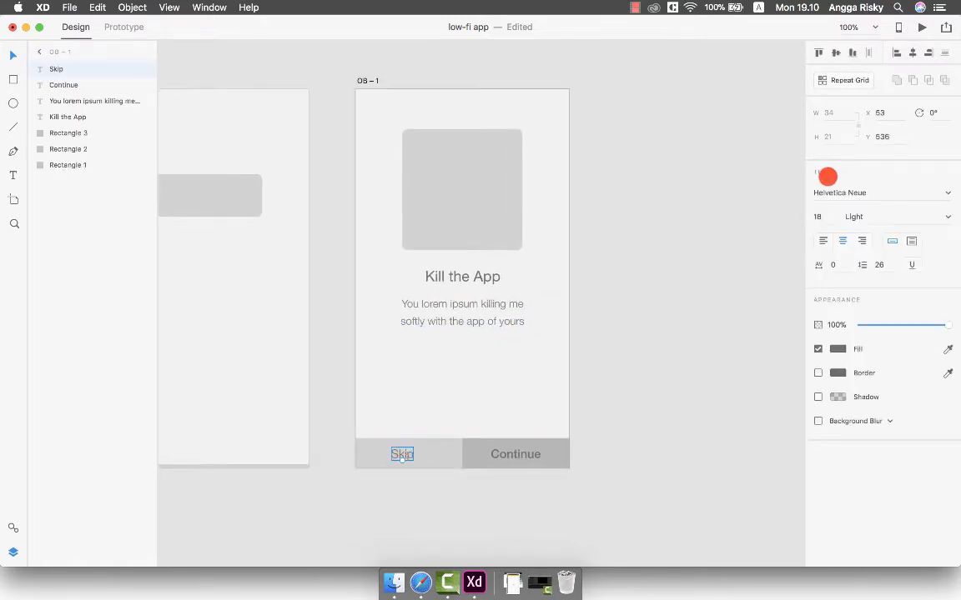
left_click(834, 349)
mouse_move(697, 328)
left_mouse_down()
mouse_move(660, 294)
mouse_move(656, 305)
left_mouse_up()
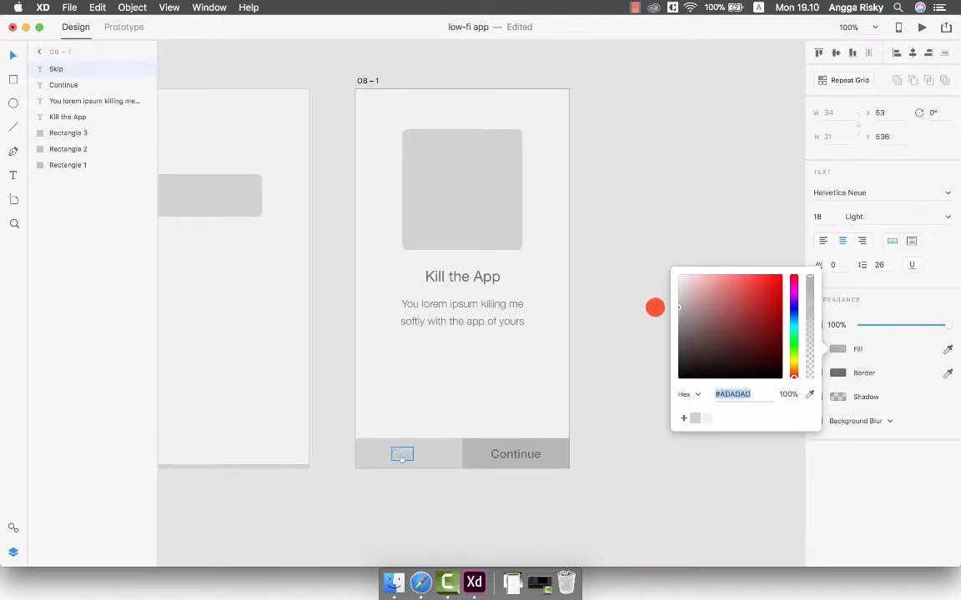
left_click(609, 300)
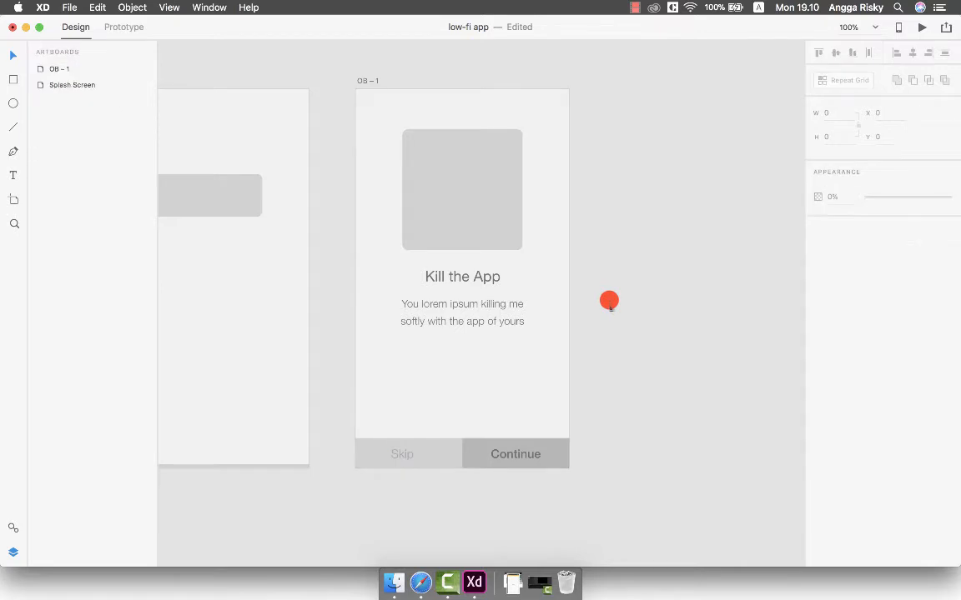
Save the low-fi app document.
scroll(609, 300, "left", 2)
scroll(612, 367, "right", 2)
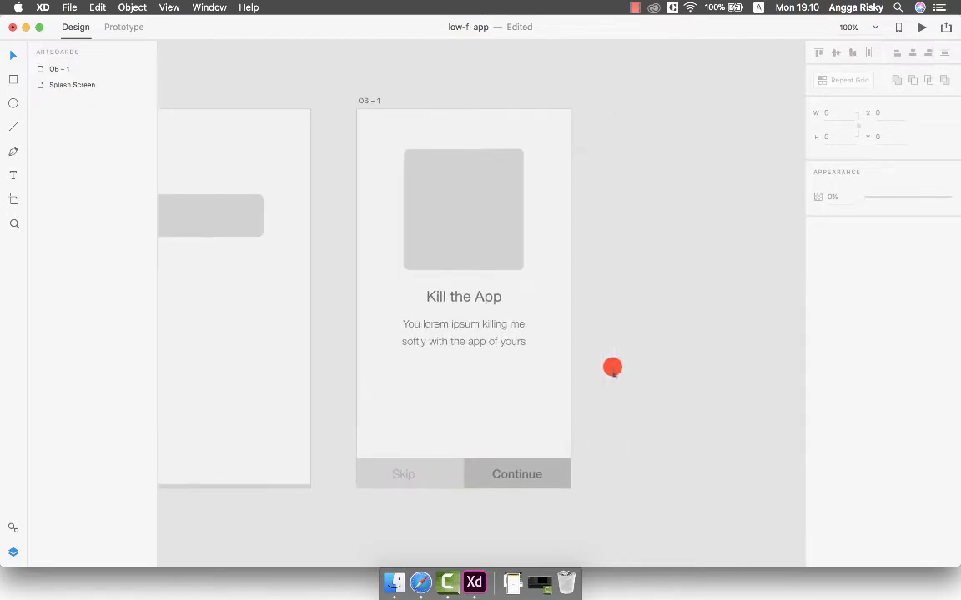
key("super+s")
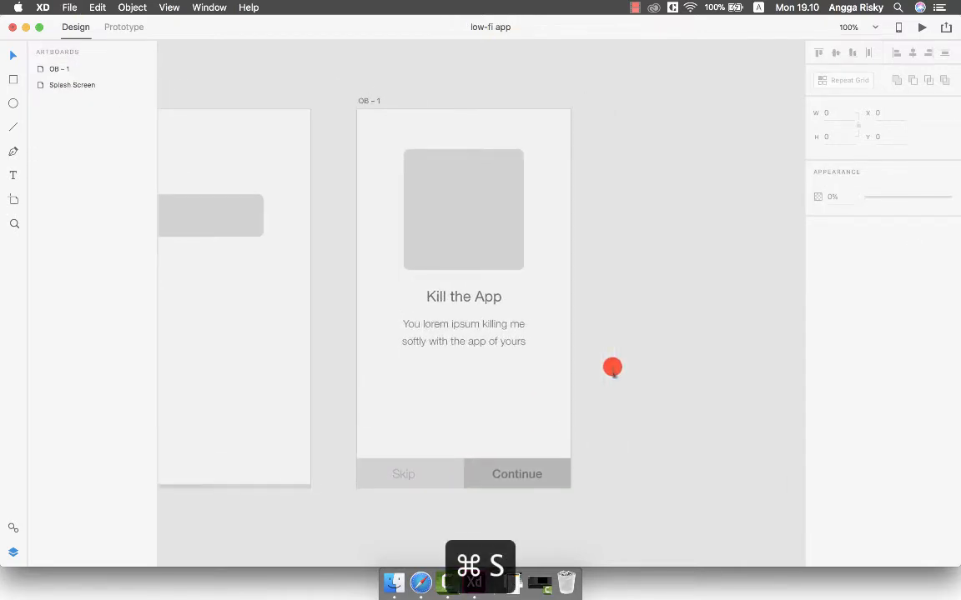
scroll(612, 367, "right", 2)
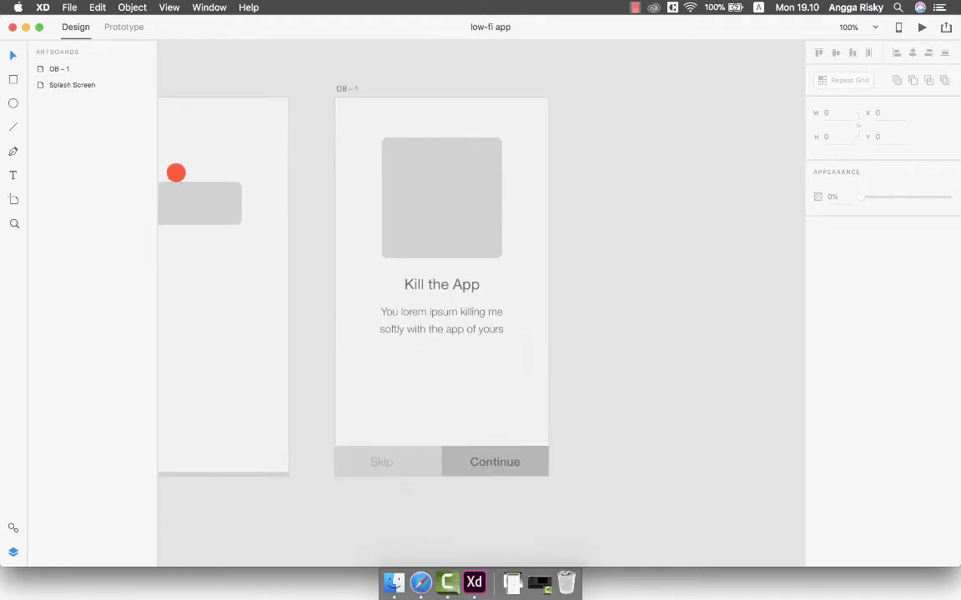
left_click(15, 103)
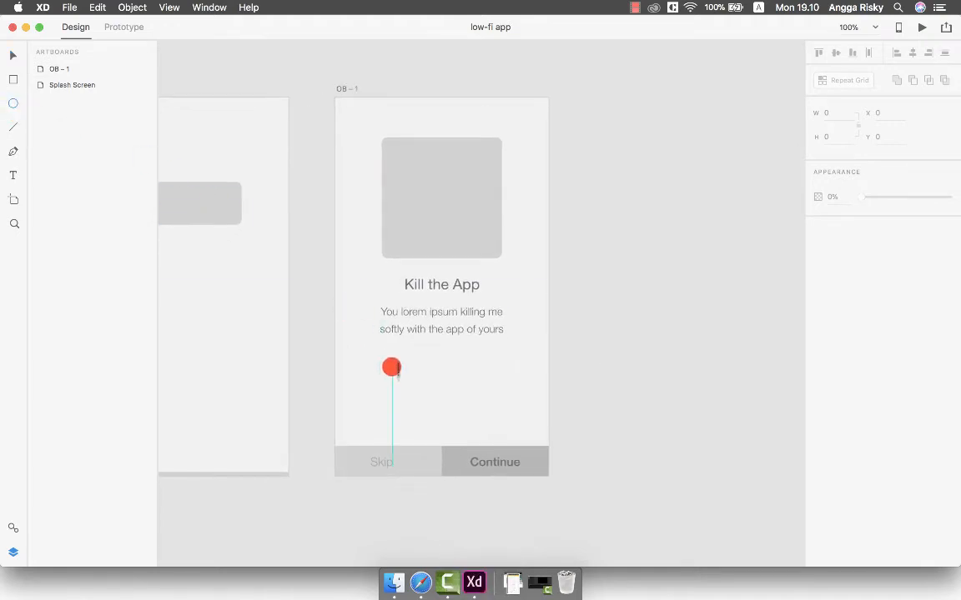
left_click_drag(392, 371, 414, 380)
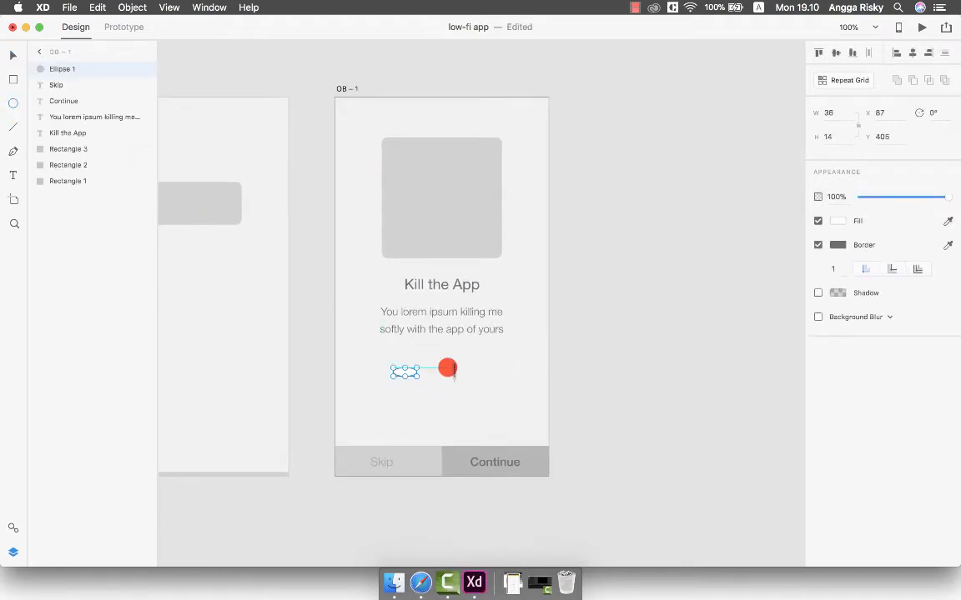
key("BackSpace")
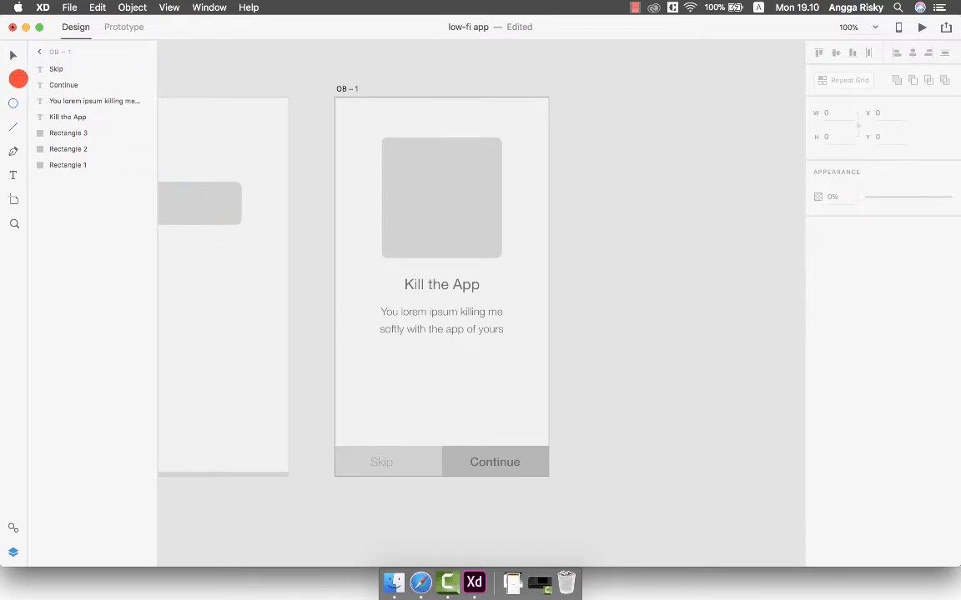
Draw a borderless pill about 37 by 8 below the description, with corner radius 100 and the saved darker grey swatch as fill.
left_click(19, 79)
mouse_move(380, 373)
left_mouse_down()
mouse_move(412, 382)
mouse_move(405, 378)
left_mouse_up()
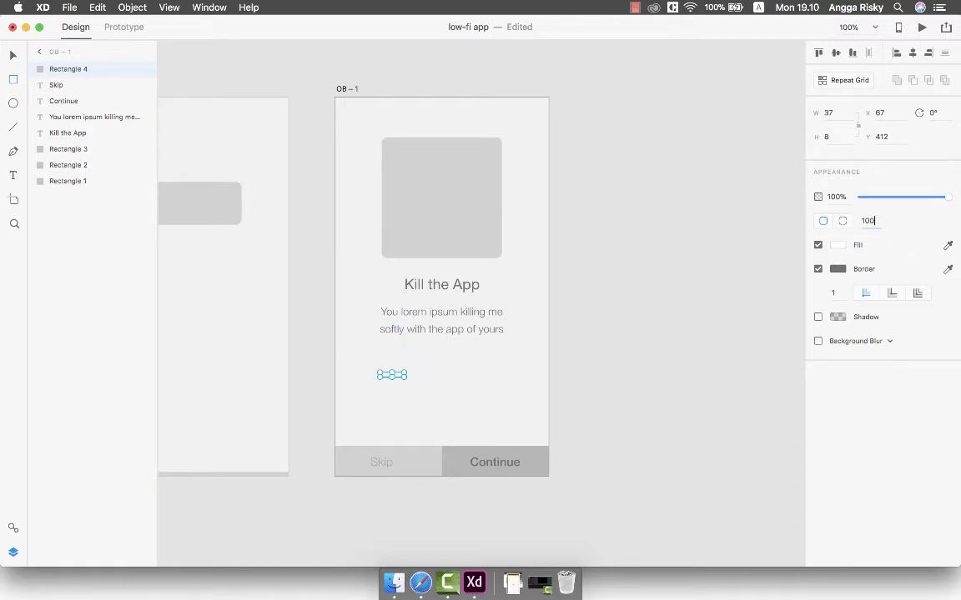
left_click(817, 245)
left_click(818, 245)
left_click(837, 245)
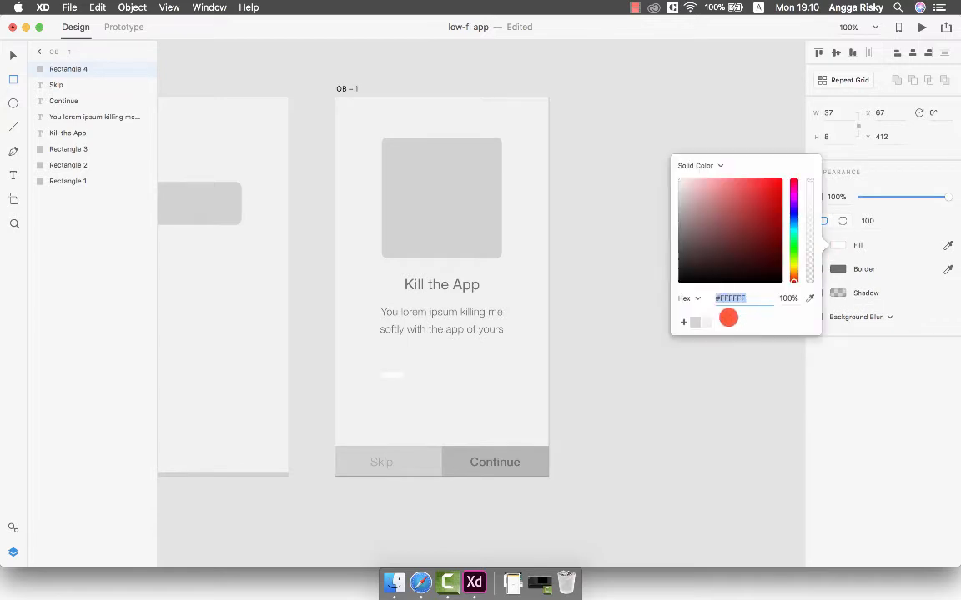
left_click(695, 322)
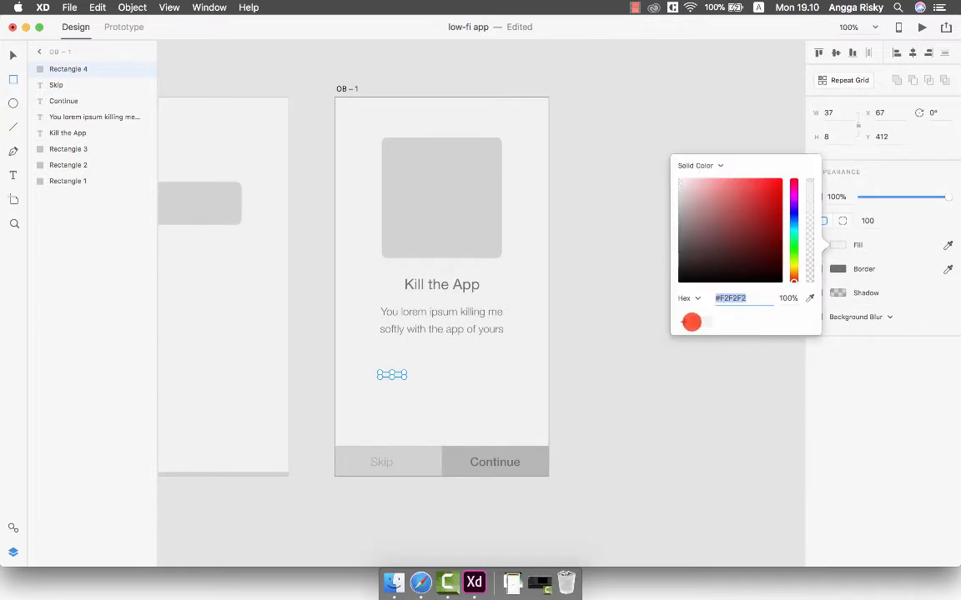
left_click(837, 244)
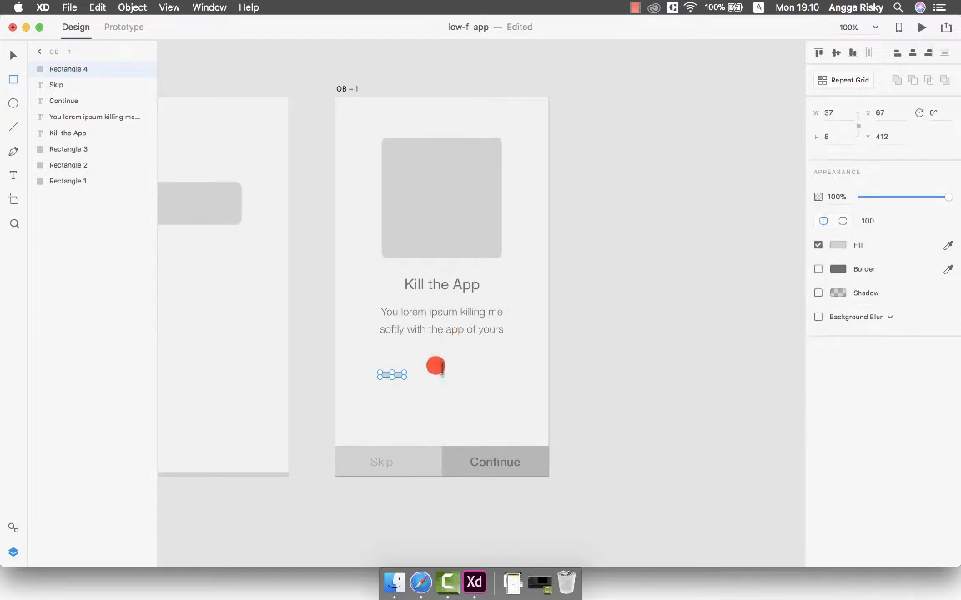
Duplicate the pill twice to make an evenly spaced row of three, about 157 wide overall, and group the three pills.
key("super+d")
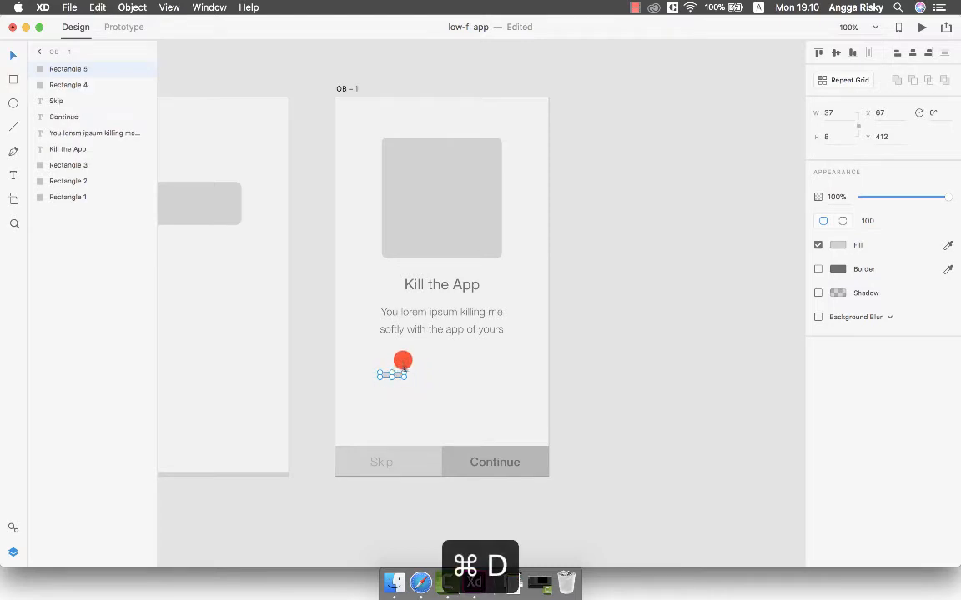
key("super+d")
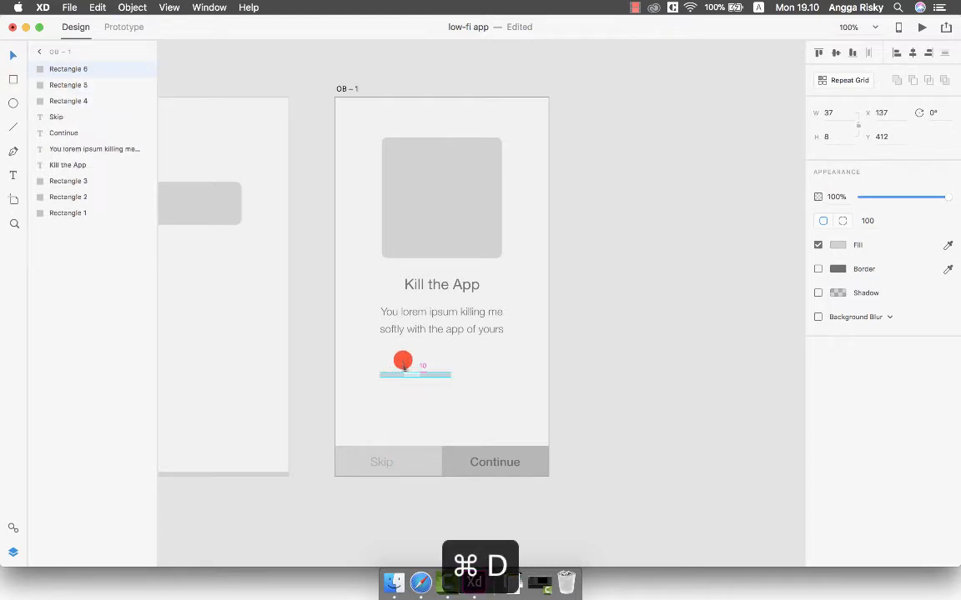
key("shift+Right")
key("shift+Right")
left_click_drag(424, 379, 404, 378)
key("super+g")
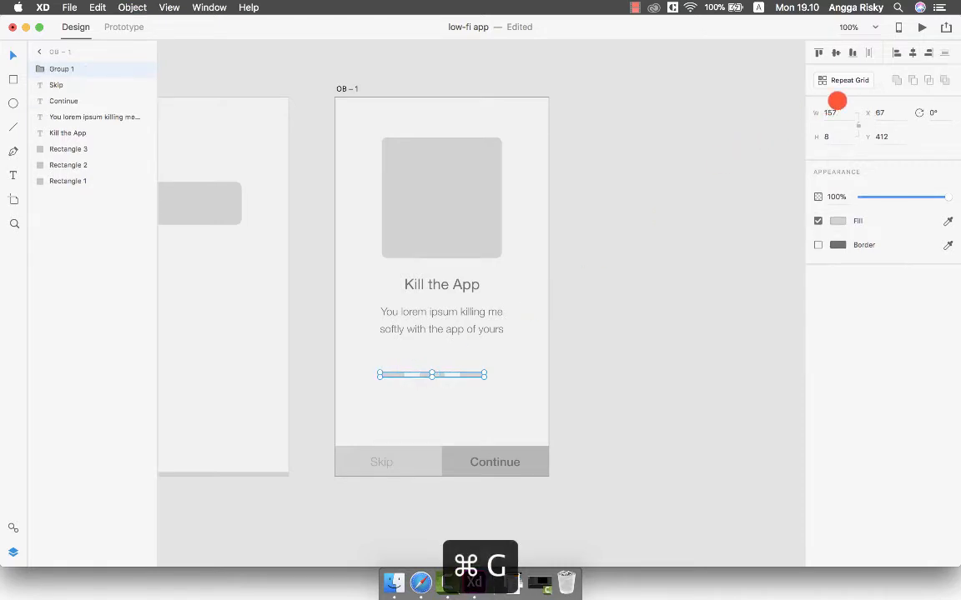
Scale the pill group down proportionally to about 106 by 5, centred horizontally on OB – 1 at Y 426.
left_click(910, 53)
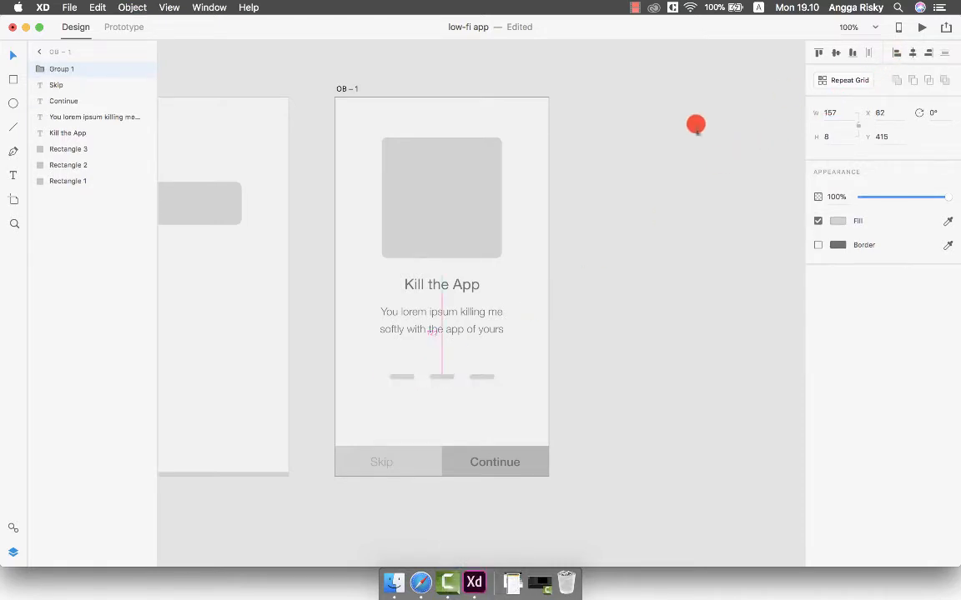
key("super+equal")
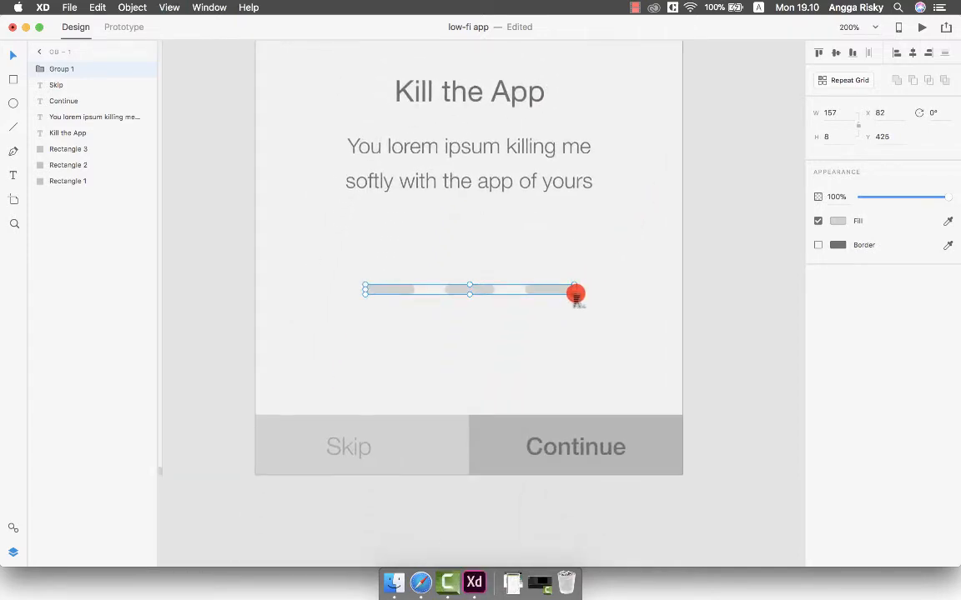
left_click_drag(575, 294, 508, 289)
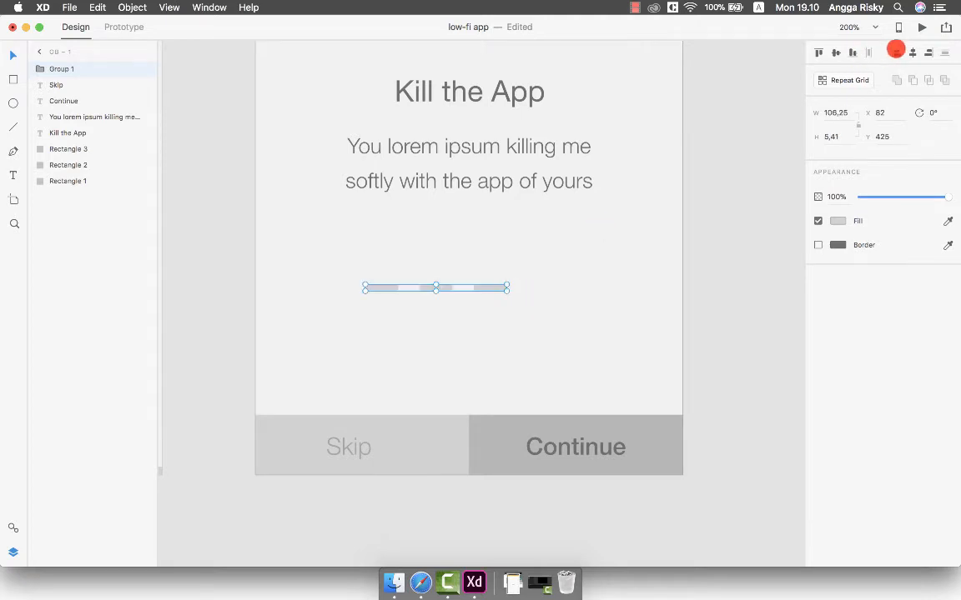
left_click(912, 52)
scroll(687, 195, "up", 2)
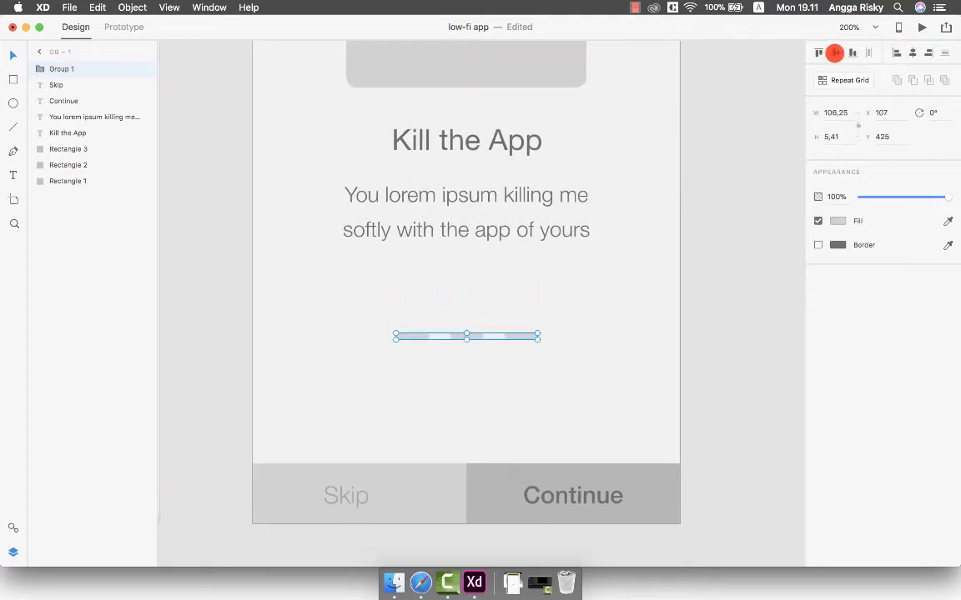
scroll(691, 196, "up", 1)
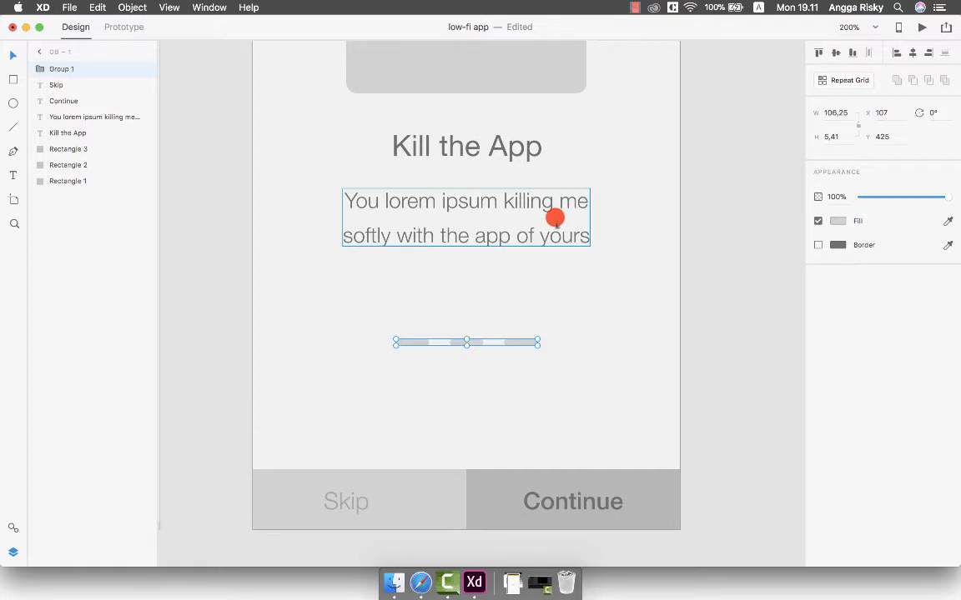
key("alt+Down")
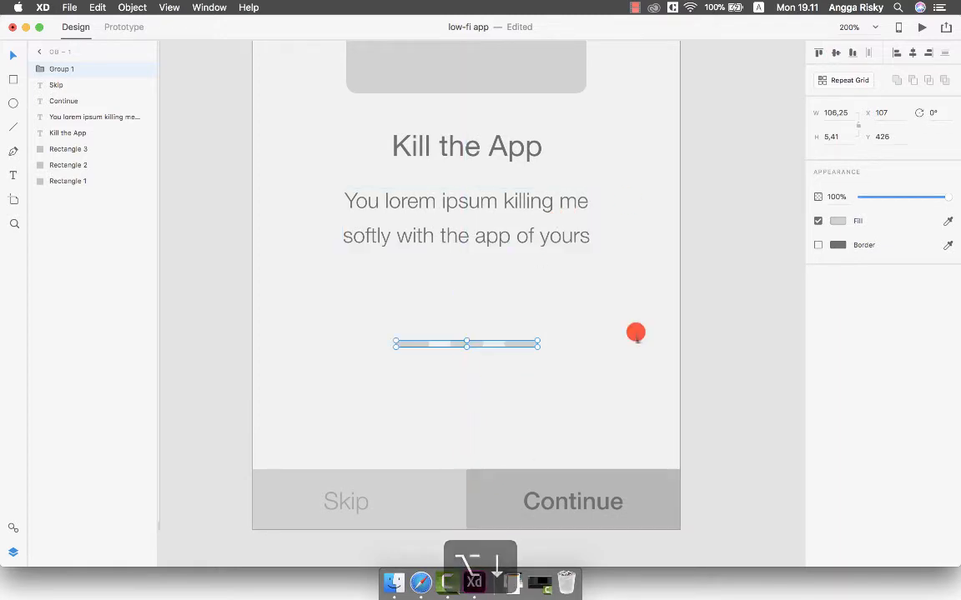
left_click(733, 290)
Give the second and third pills in the group a lighter grey fill than the first pill.
scroll(733, 289, "up", 1)
key("super+minus")
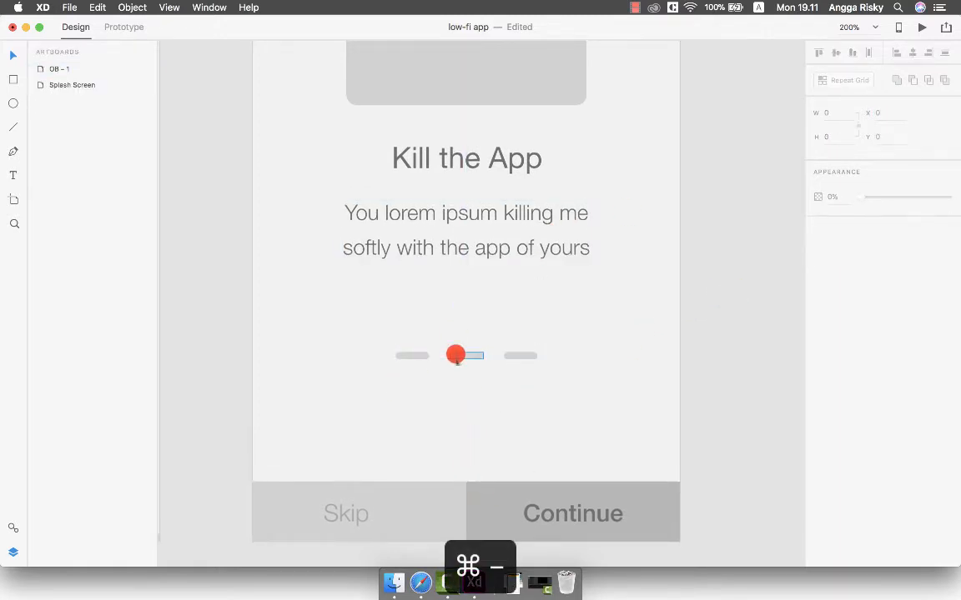
double_click(434, 383)
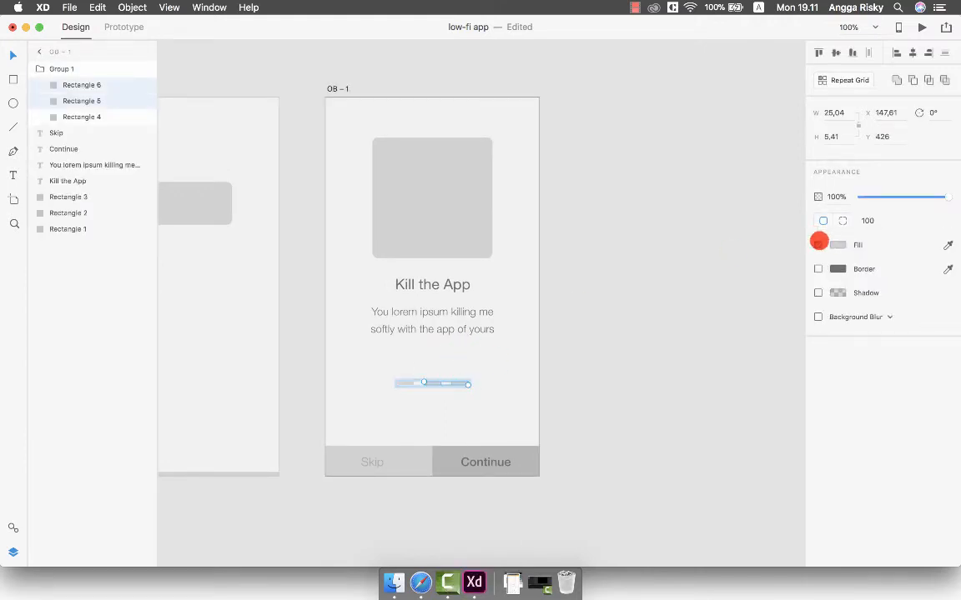
left_click(838, 244)
left_click_drag(682, 202, 668, 190)
left_click(621, 222)
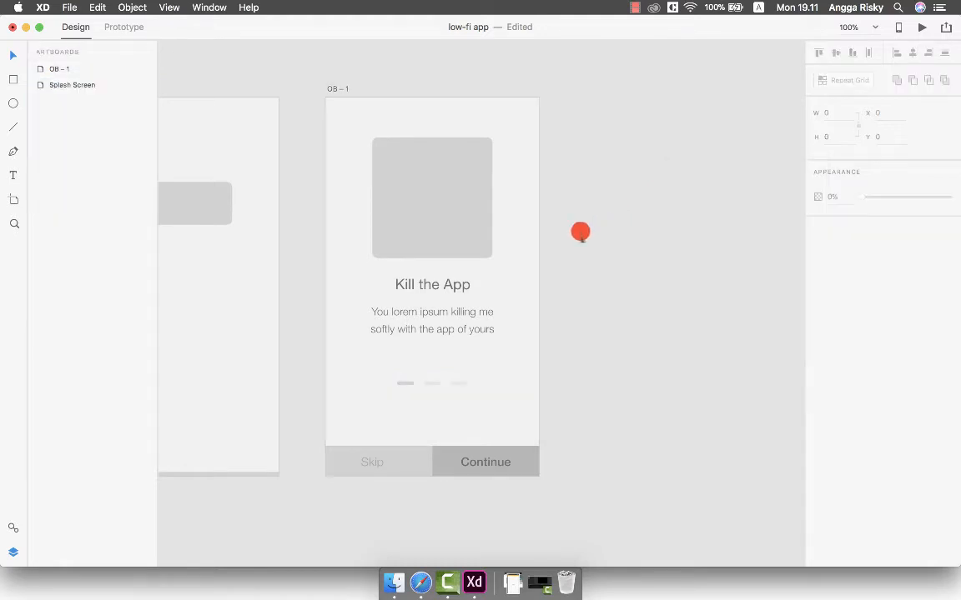
Save the low-fi app document.
scroll(579, 233, "left", 2)
scroll(580, 232, "up", 1)
scroll(580, 232, "right", 3)
key("super+s")
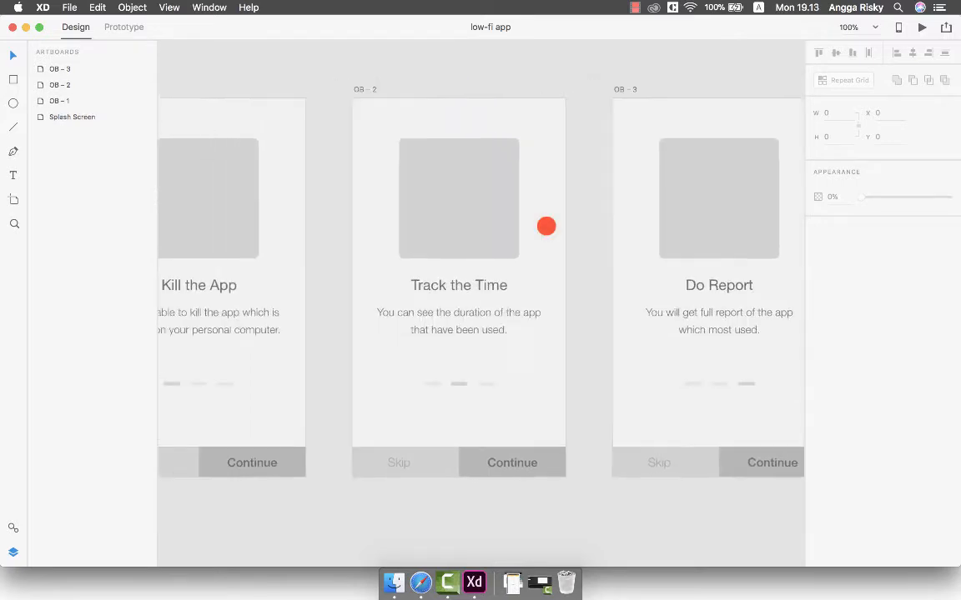
Delete the Skip label on OB – 3 and widen the darker Continue rectangle to the artboard's full width.
scroll(545, 226, "left", 2)
scroll(545, 226, "right", 3)
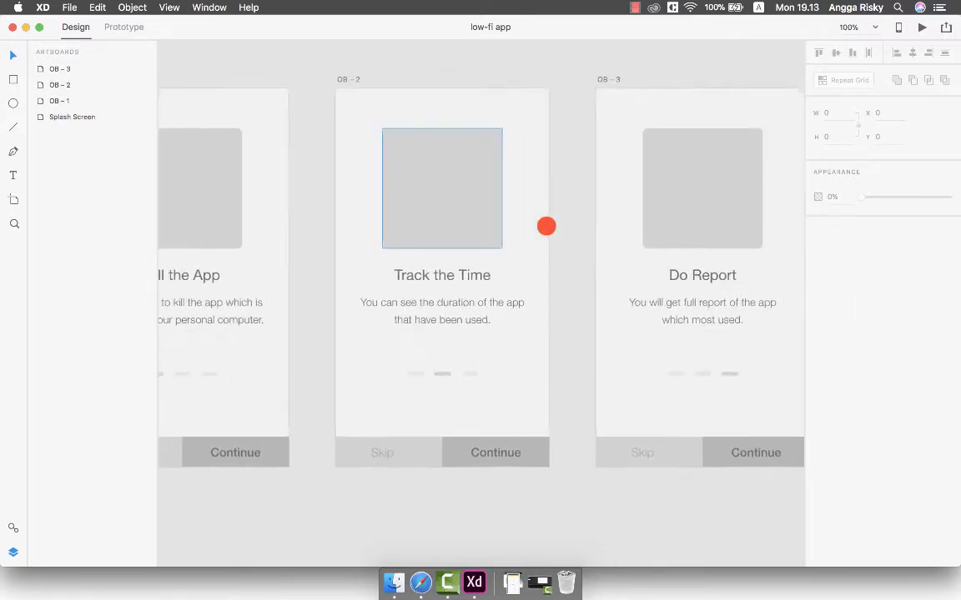
scroll(545, 226, "right", 3)
scroll(545, 226, "left", 5)
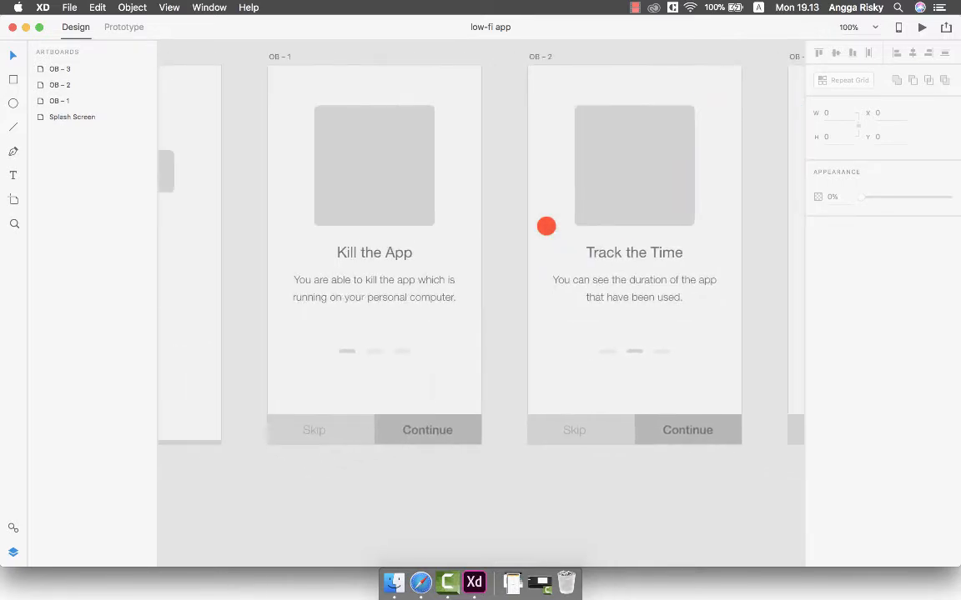
scroll(369, 347, "right", 3)
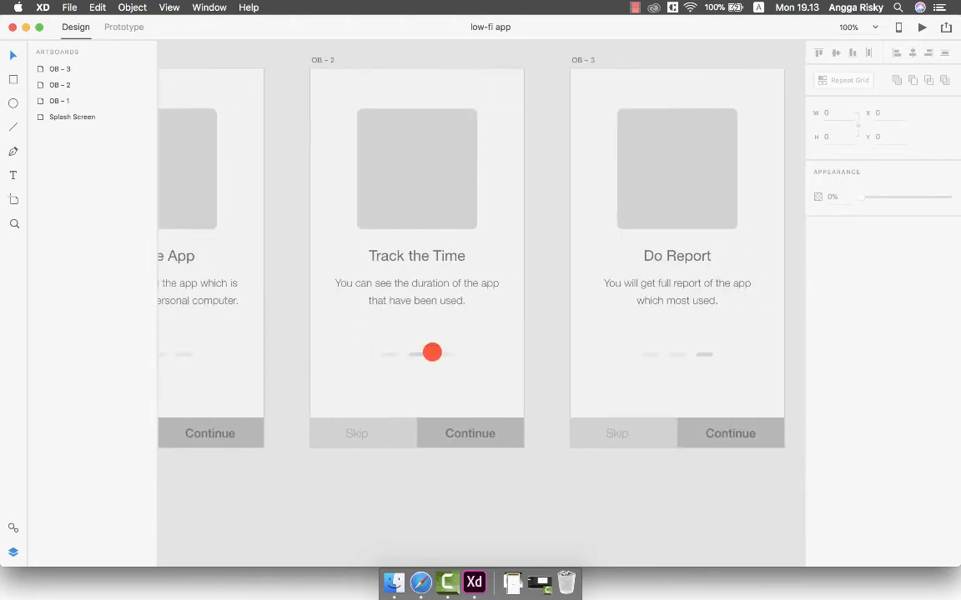
scroll(432, 352, "right", 2)
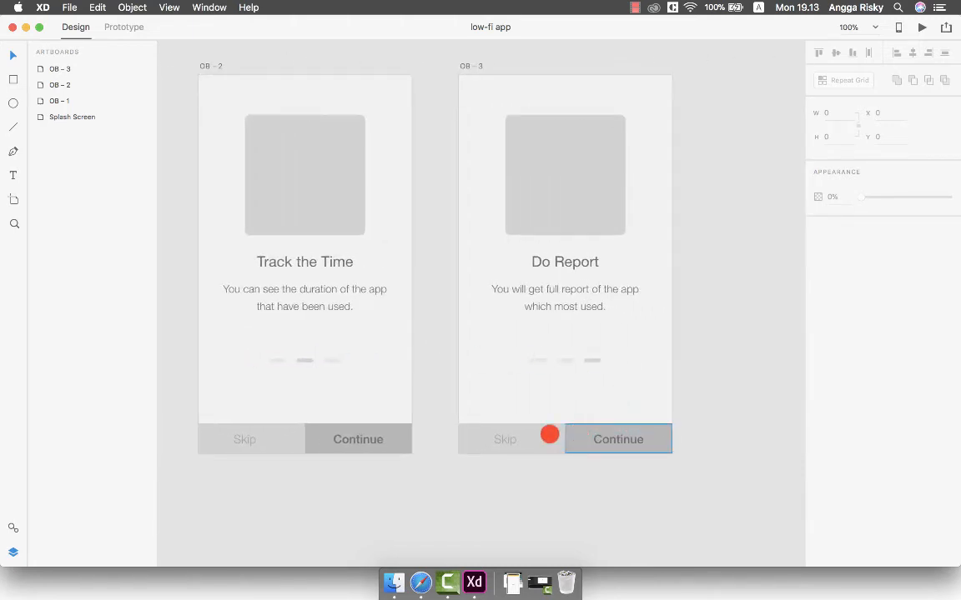
left_click(535, 437)
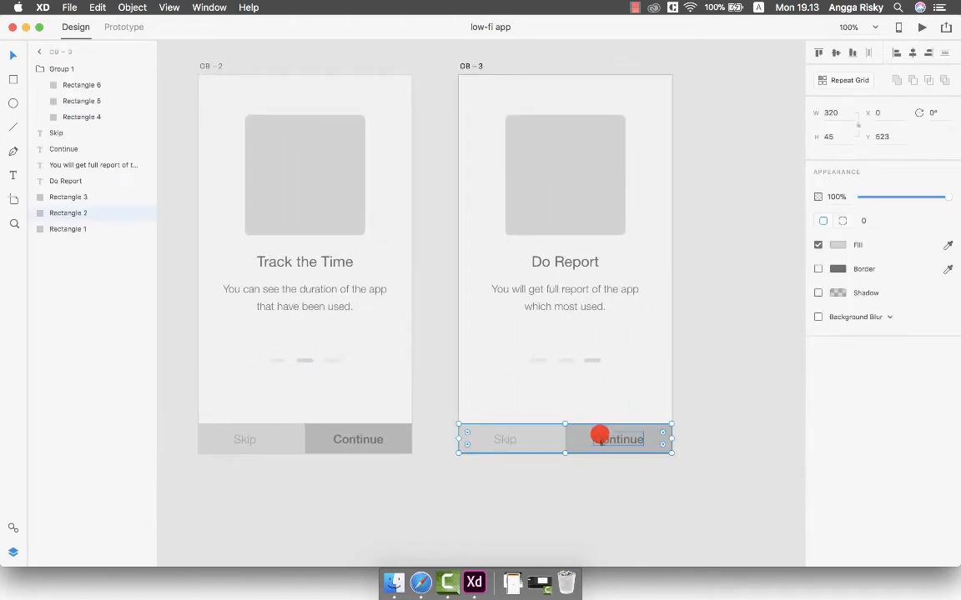
left_click(546, 469)
left_click(538, 441)
left_click(504, 443)
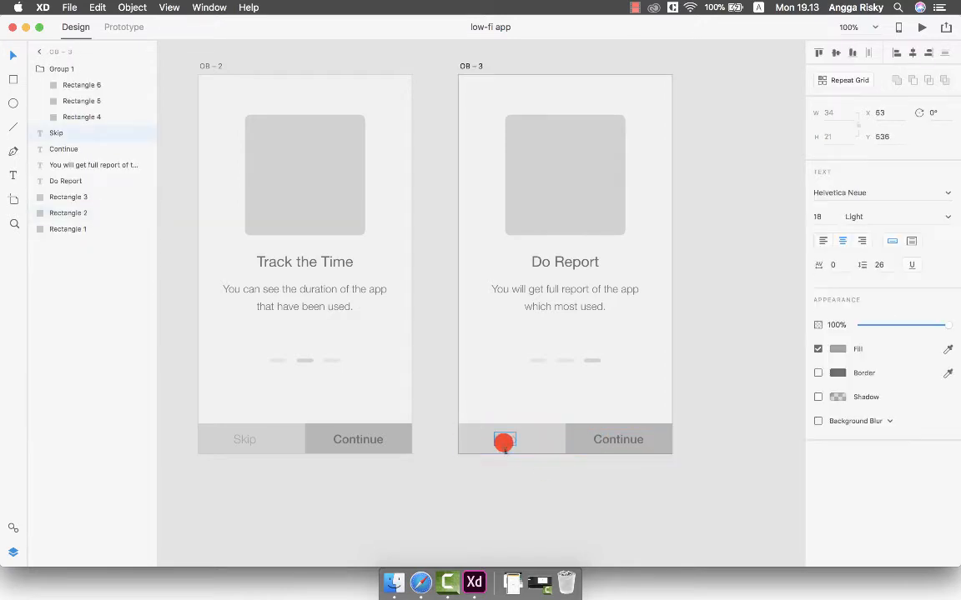
key("BackSpace")
left_click(578, 436)
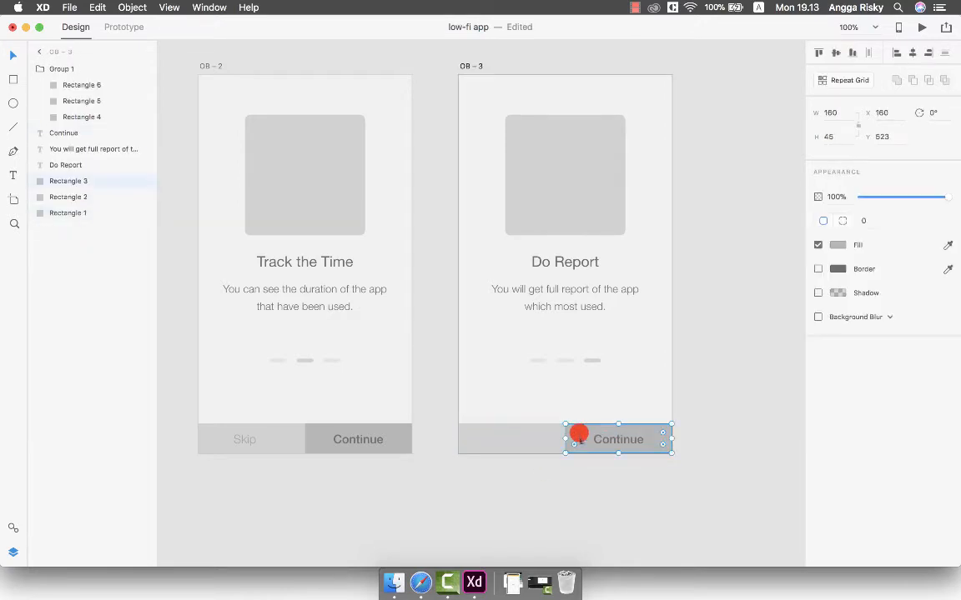
left_click_drag(564, 437, 459, 434)
Relabel OB – 3's full-width button with a horizontally centred "Get Started" and save the document.
left_click(615, 435)
double_click(615, 435)
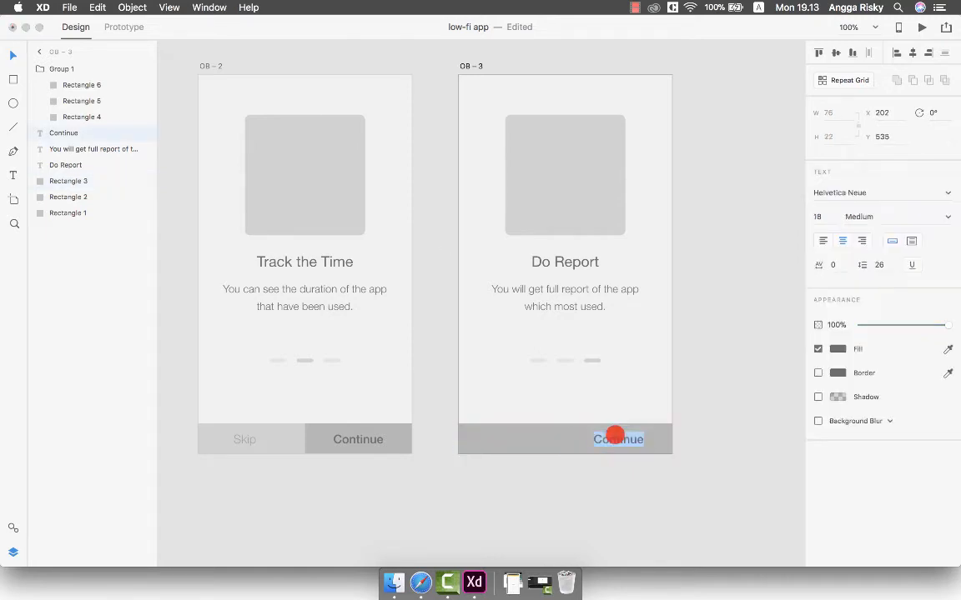
type("Get S")
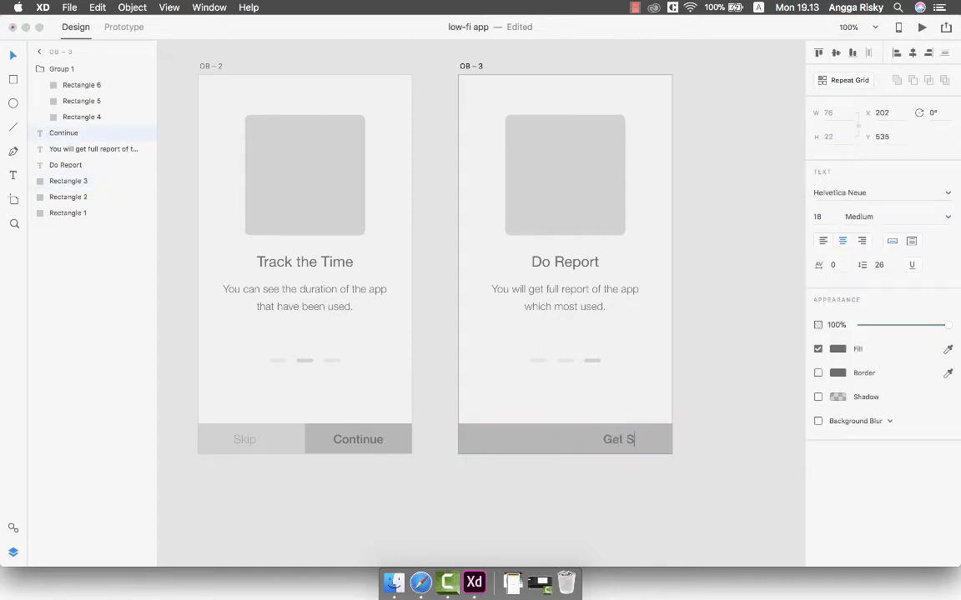
type("tarted")
key("Escape")
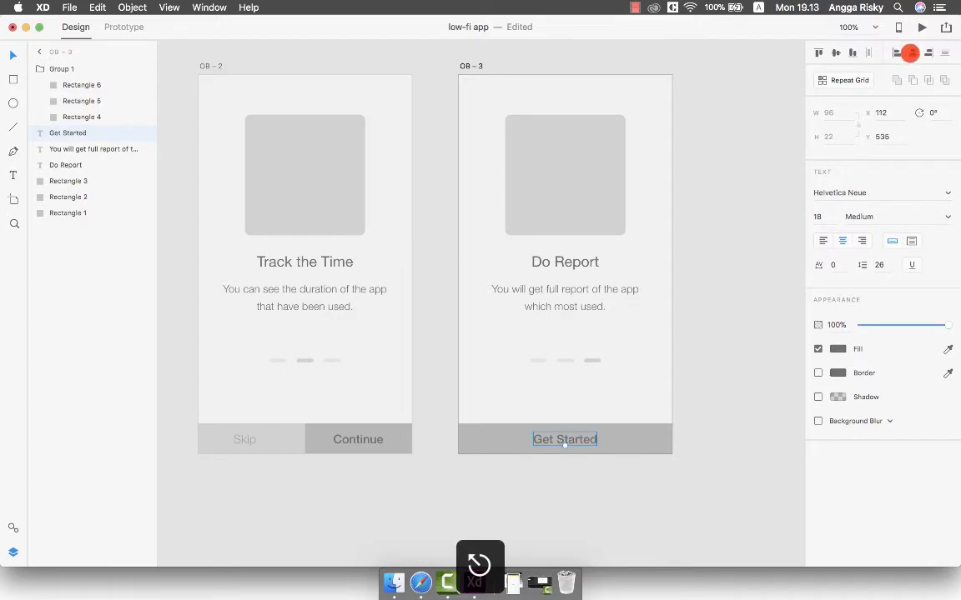
left_click(753, 171)
key("super+s")
Review the Splash Screen and the OB – 1, OB – 2 and OB – 3 artboards in sequence.
scroll(753, 172, "left", 3)
scroll(753, 172, "left", 5)
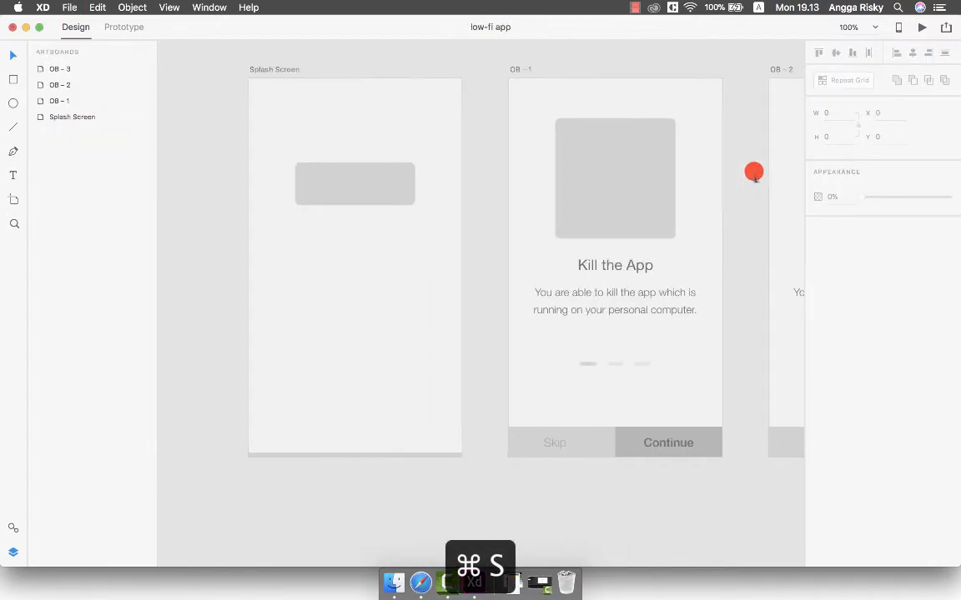
right_click(753, 172)
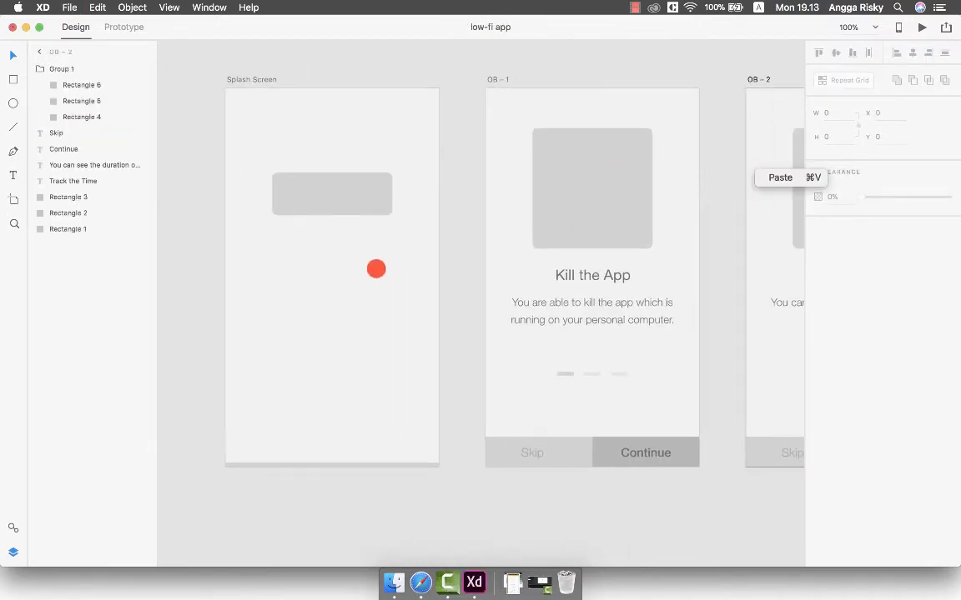
left_click(465, 242)
scroll(469, 221, "right", 5)
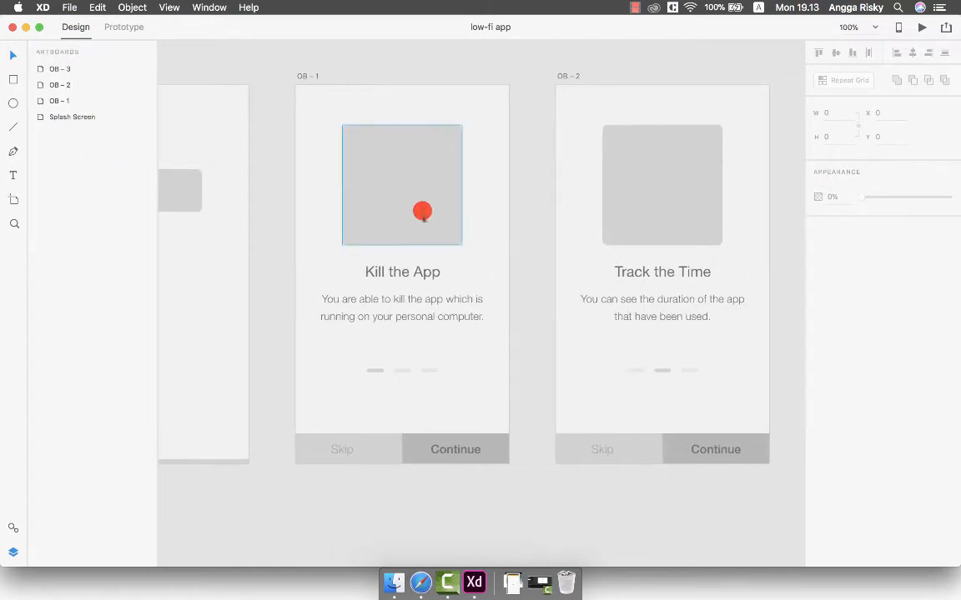
left_click(422, 211)
scroll(422, 211, "right", 5)
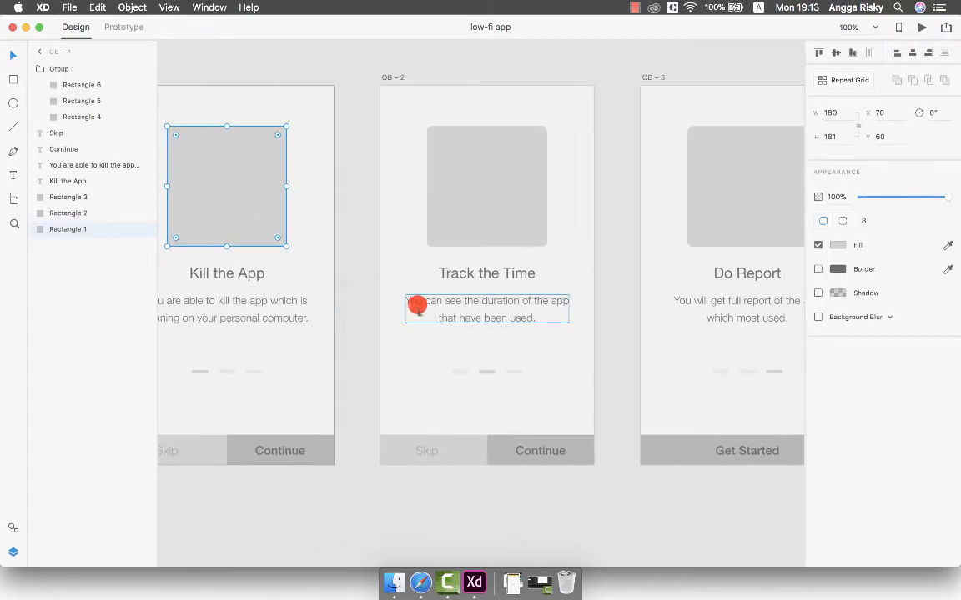
scroll(417, 306, "right", 1)
scroll(417, 306, "right", 3)
left_click(395, 264)
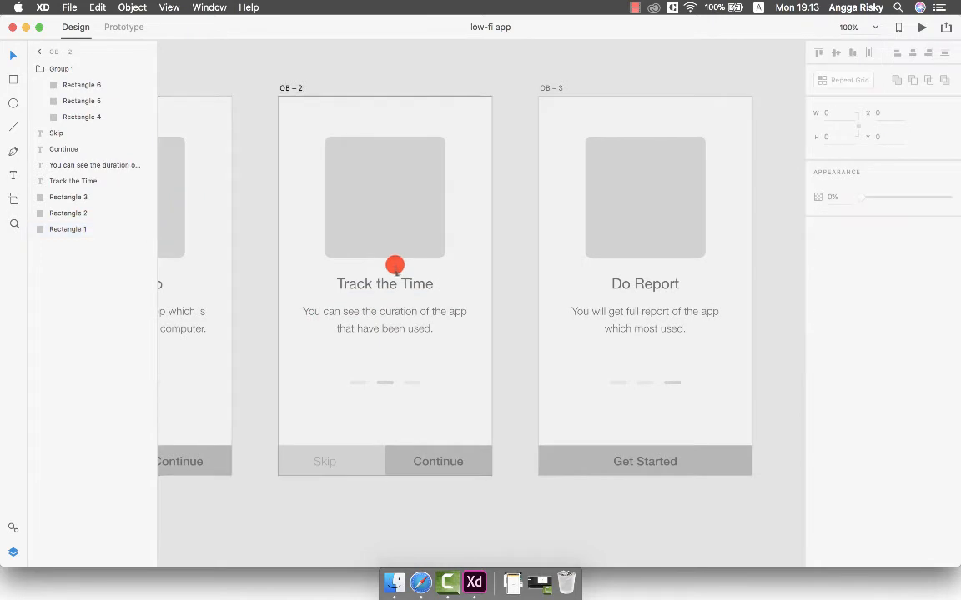
scroll(394, 264, "right", 4)
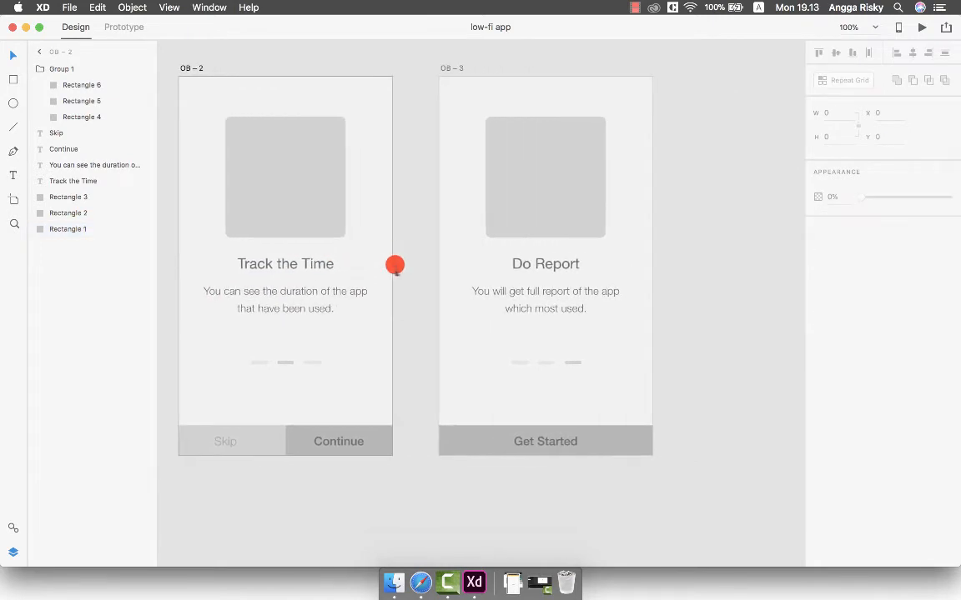
scroll(380, 265, "right", 3)
scroll(395, 266, "left", 5)
Switch to the Remot App mind map in Safari and examine the workflow branches following On-Boarding Screen.
left_click(414, 581)
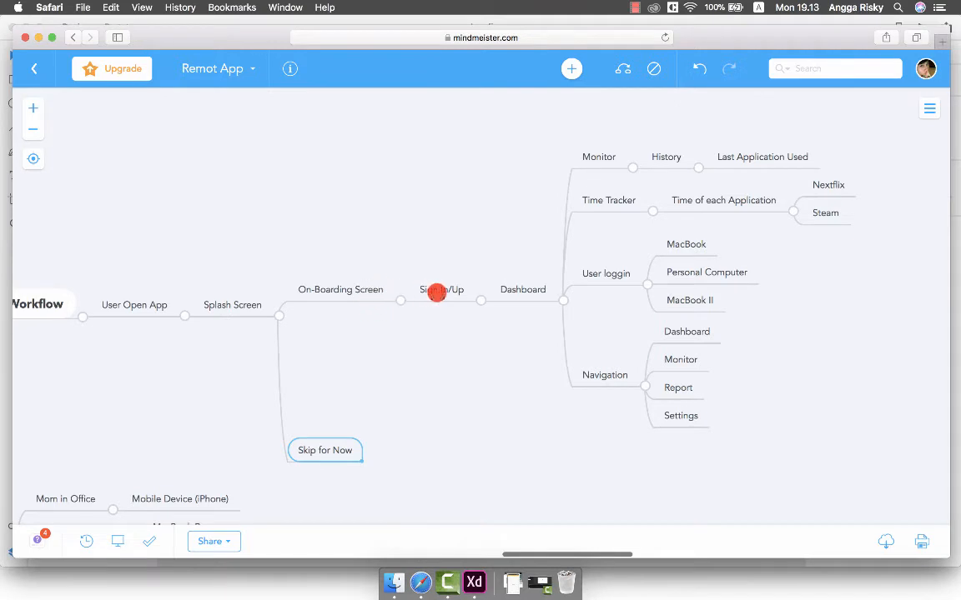
scroll(436, 293, "right", 1)
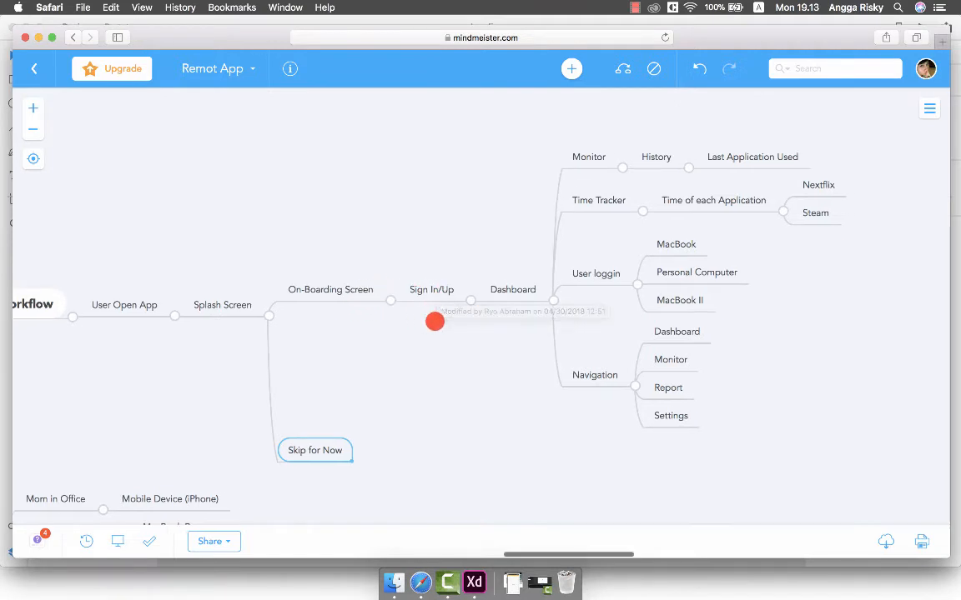
scroll(430, 321, "right", 5)
scroll(425, 346, "right", 4)
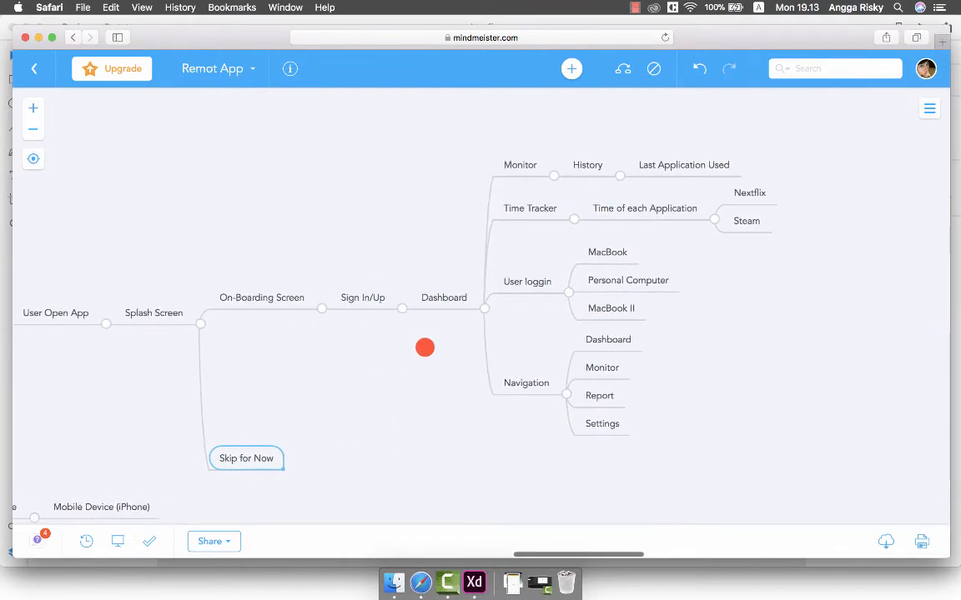
scroll(425, 347, "up", 1)
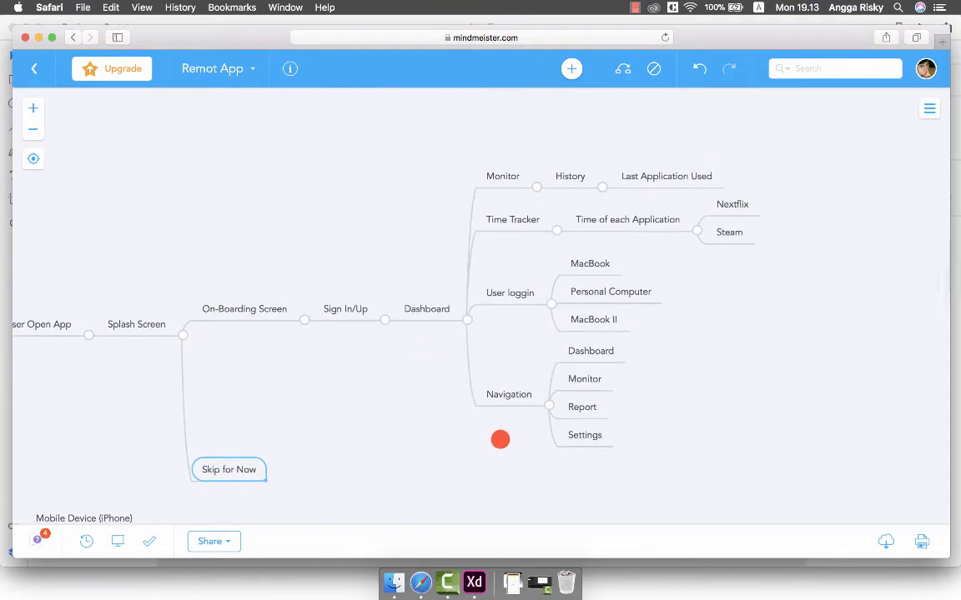
scroll(422, 425, "left", 1)
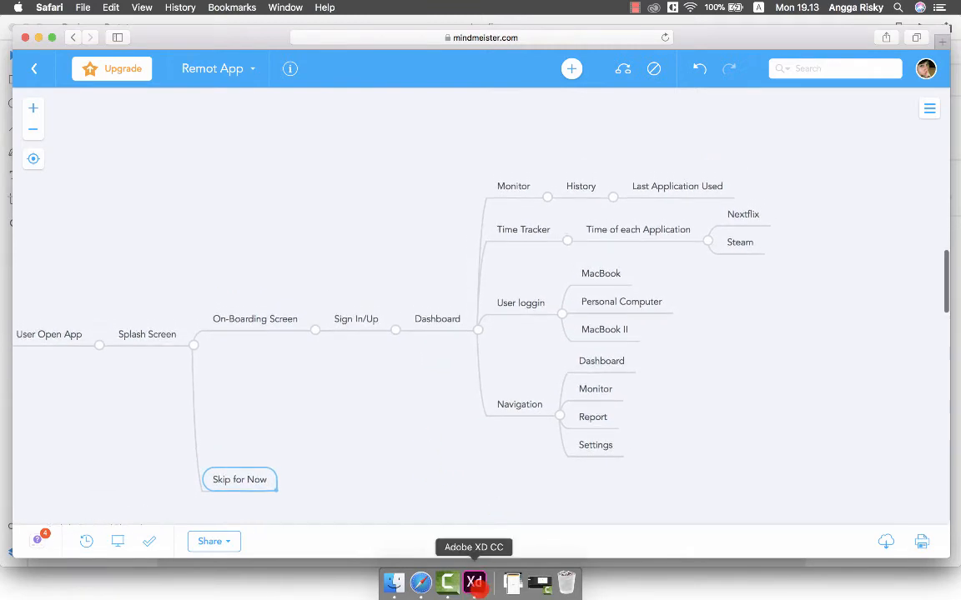
Switch to Adobe XD, duplicate the OB – 3 artboard and place the copy directly below the Splash Screen artboard.
left_click(474, 582)
key("super+minus")
key("super+minus")
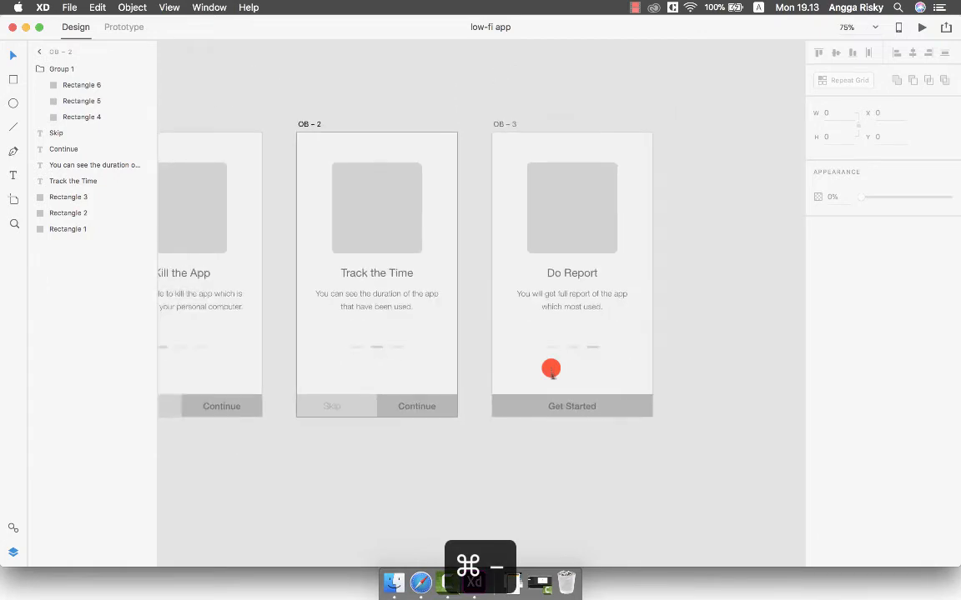
scroll(552, 368, "left", 3)
scroll(551, 368, "right", 5)
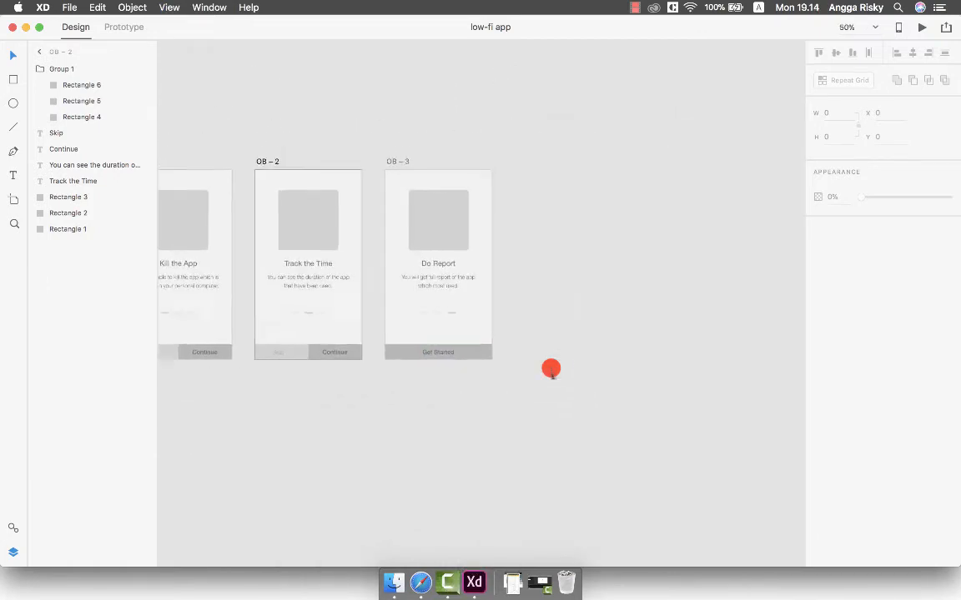
scroll(552, 368, "up", 1)
left_click(423, 198)
scroll(424, 199, "left", 8)
scroll(423, 199, "down", 3)
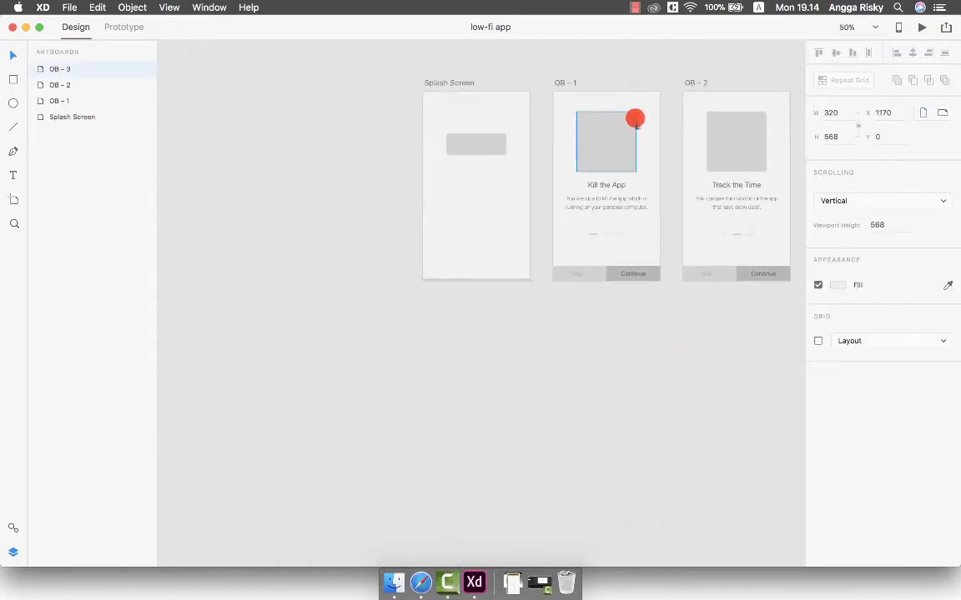
scroll(635, 118, "right", 2)
left_click_drag(721, 89, 330, 310)
scroll(508, 357, "left", 2)
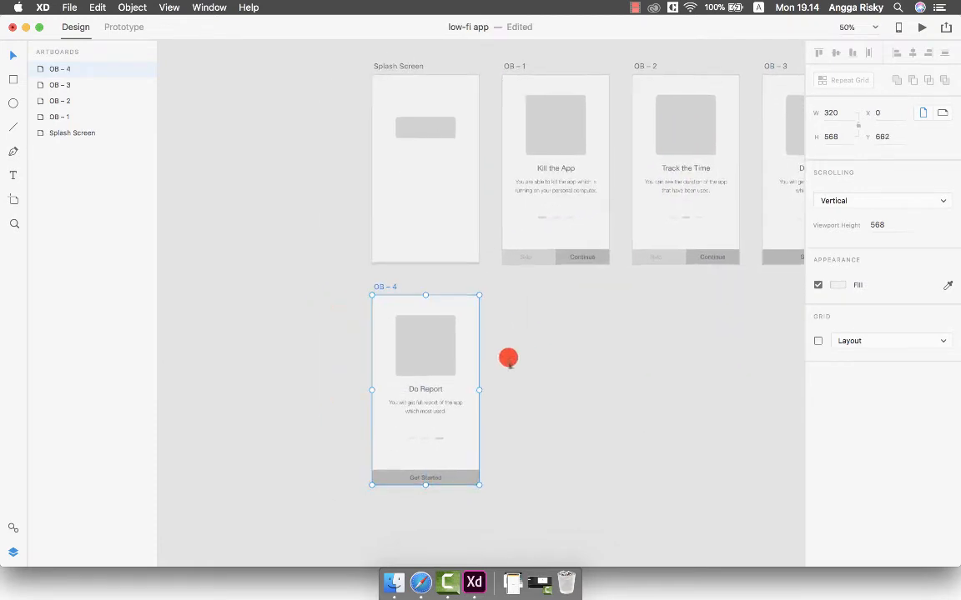
Rename the duplicated artboard below Splash Screen as "Sign In".
key("super+equal")
scroll(508, 358, "left", 1)
scroll(508, 358, "down", 1)
key("super+r")
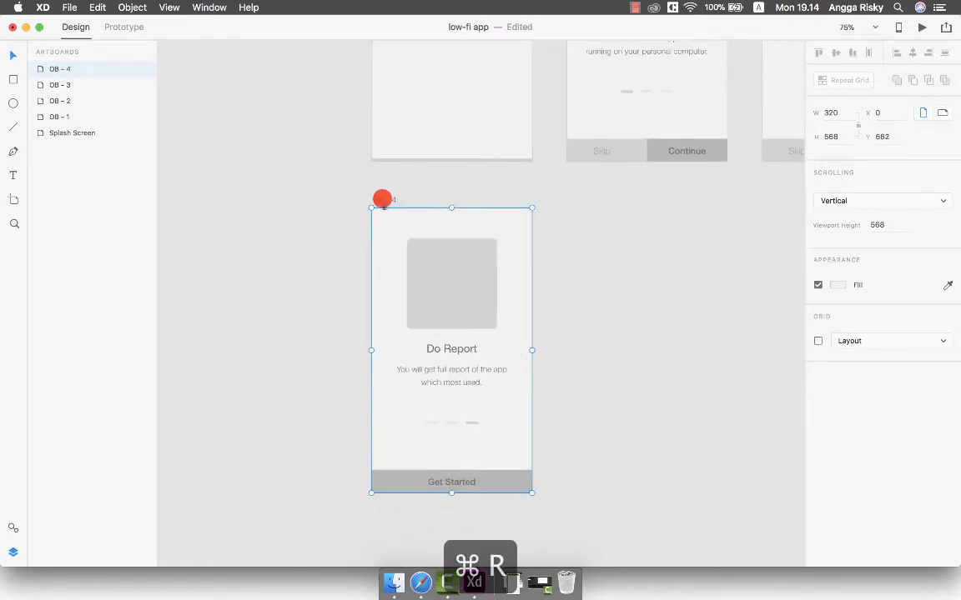
double_click(386, 198)
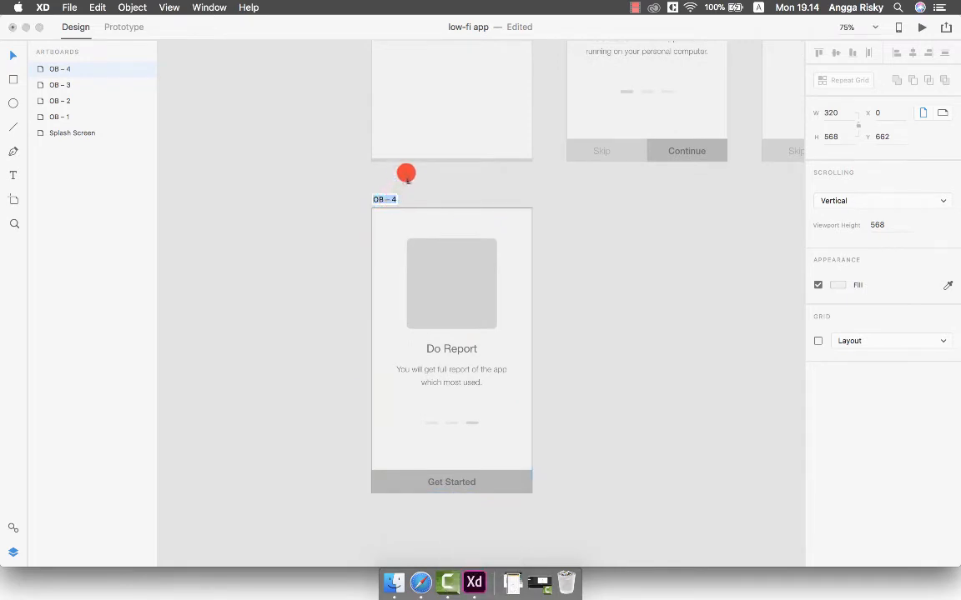
type("Sign In")
key("Return")
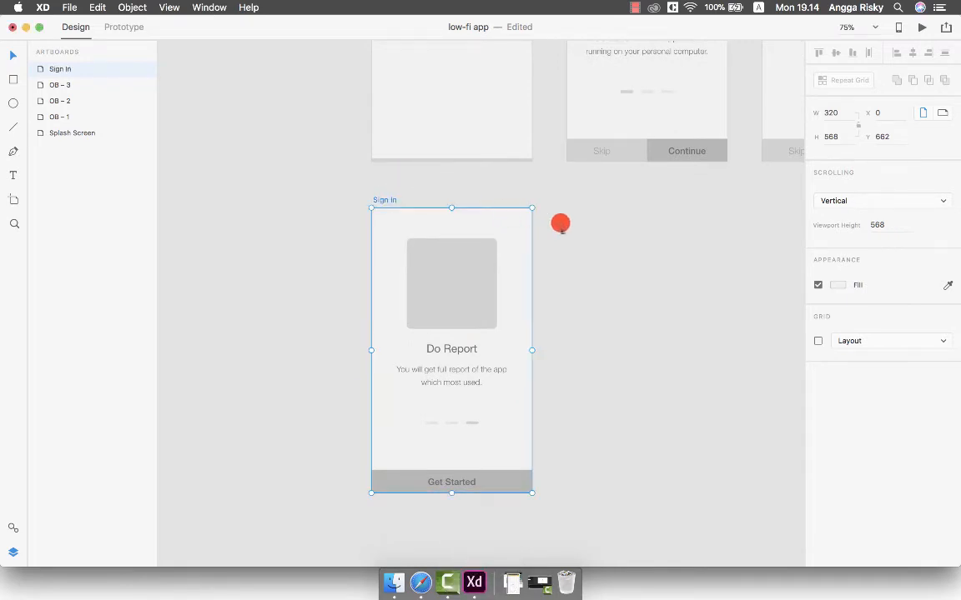
Delete the image placeholder, Do Report title, description text and page indicator group from the Sign In artboard.
scroll(592, 236, "up", 2)
left_click(446, 324)
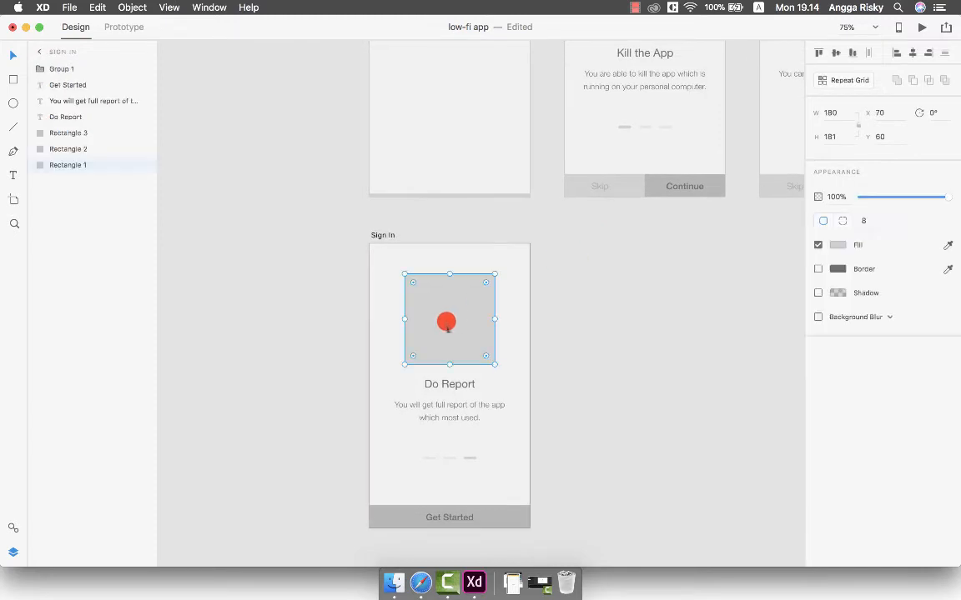
left_click(444, 382, "shift")
left_click(439, 410, "shift")
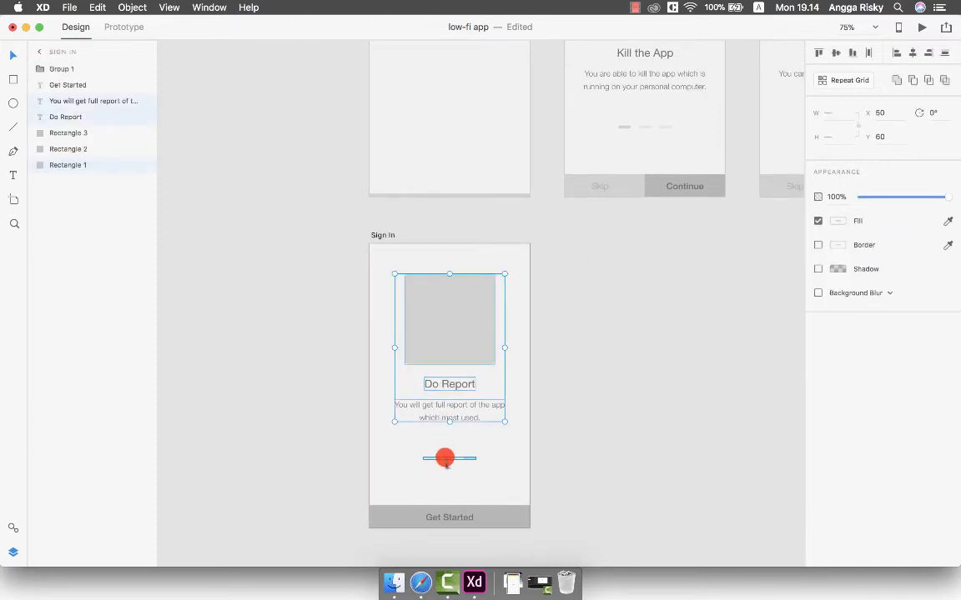
left_click(445, 458, "shift")
key("Delete")
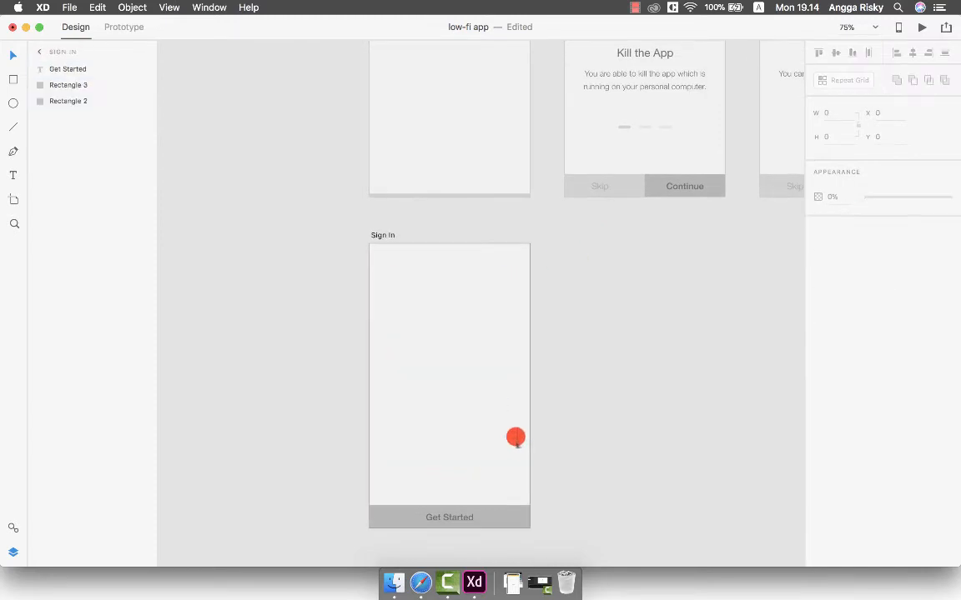
Group the Get Started label with its rectangle, raised to Y 446, and delete the leftover rectangle beneath it.
left_click(473, 512)
left_click(489, 517, "shift")
key("super+g")
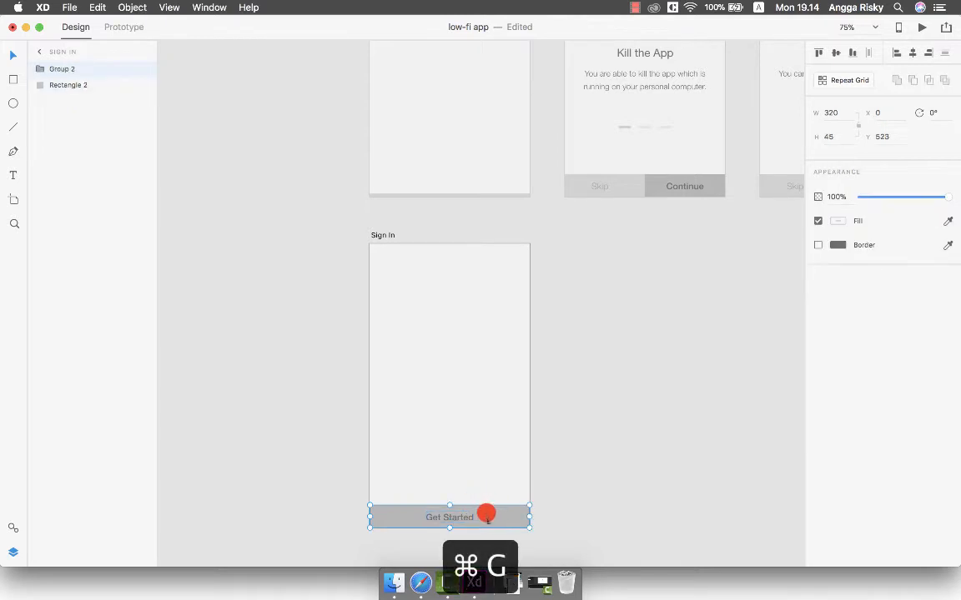
left_click_drag(486, 514, 487, 476)
left_click(484, 517)
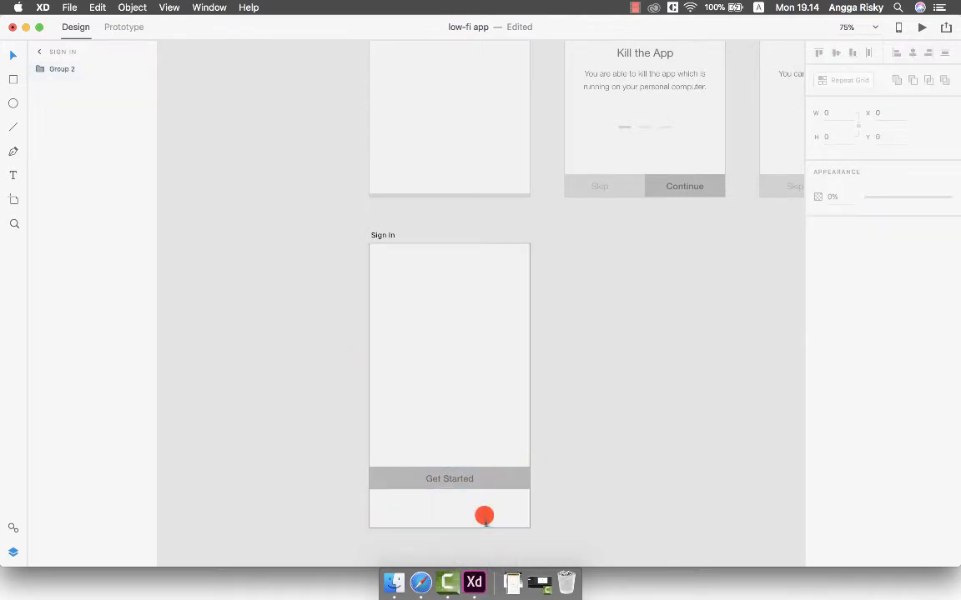
Narrow the Get Started button's rectangle to a width of 208 and centre the button group horizontally on the Sign In artboard.
left_click(491, 478)
key("super+equal")
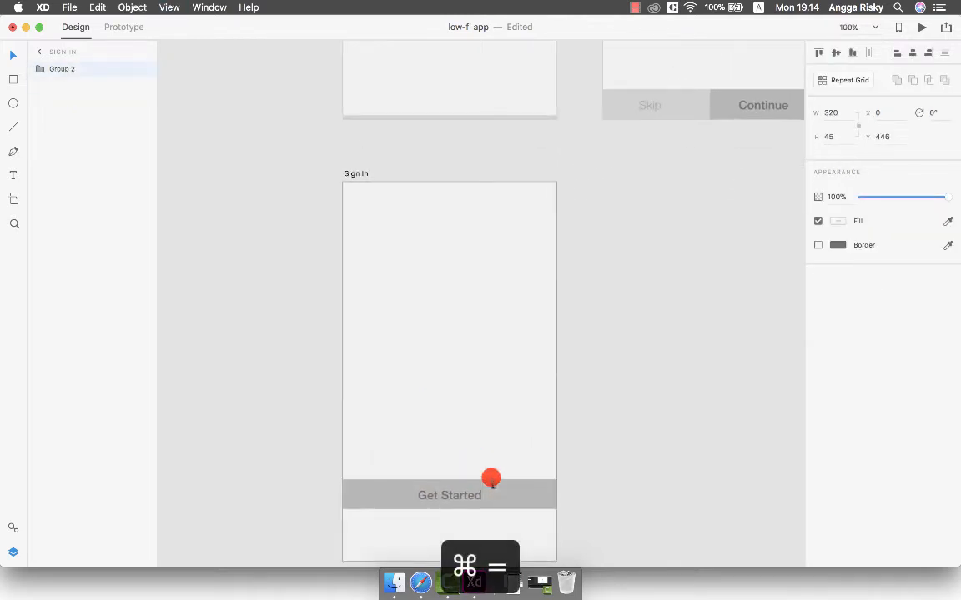
scroll(491, 478, "down", 2)
double_click(531, 427)
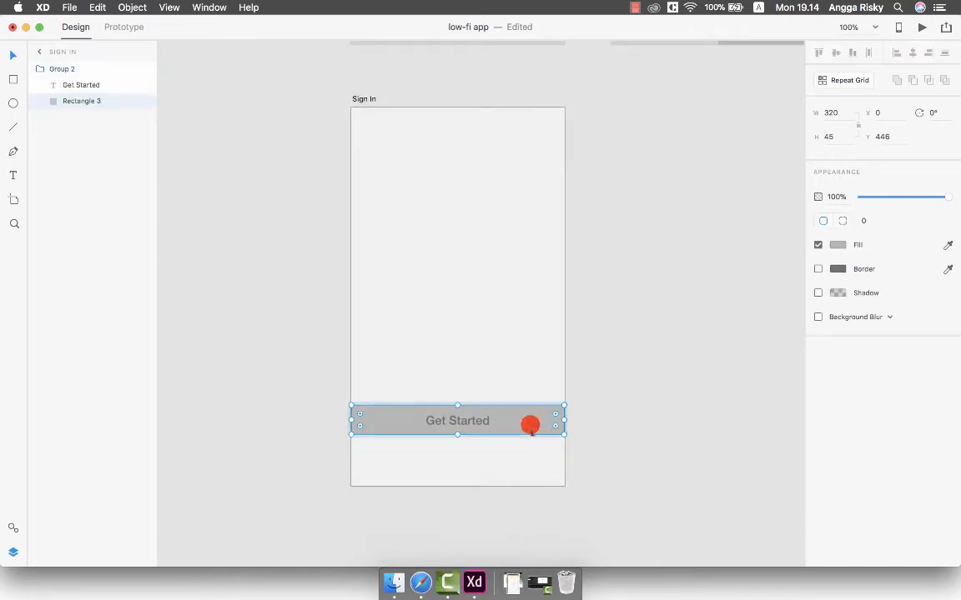
left_click_drag(564, 420, 490, 420)
left_click(602, 214)
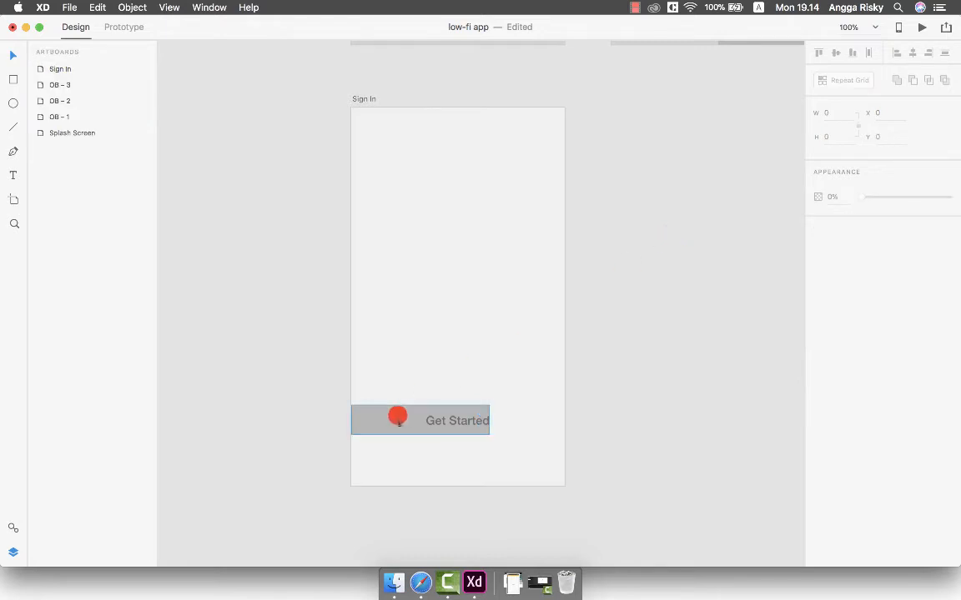
left_click(394, 416)
left_click(912, 52)
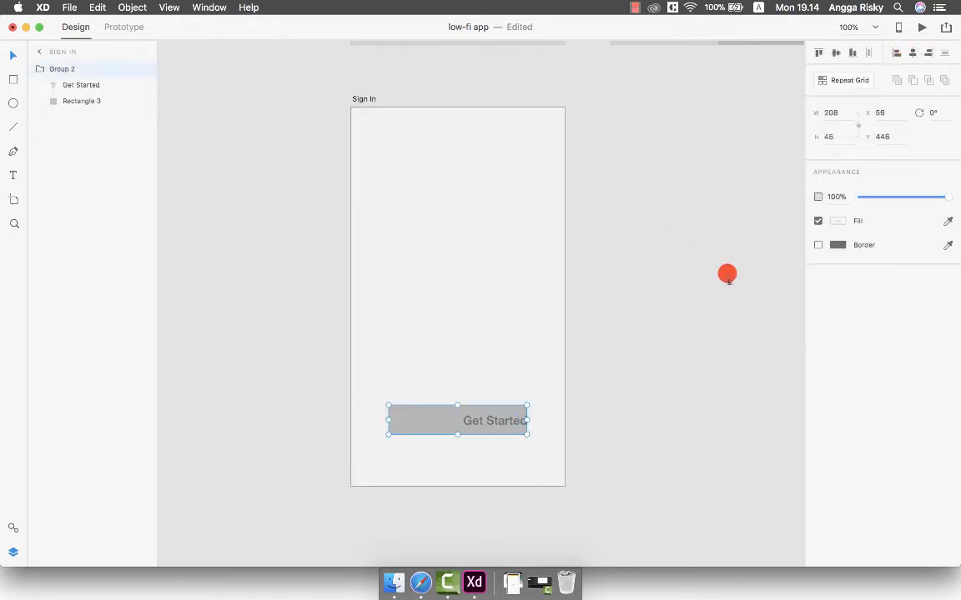
Centre the Get Started label within the narrowed button and change its text to "Sign In".
double_click(477, 422)
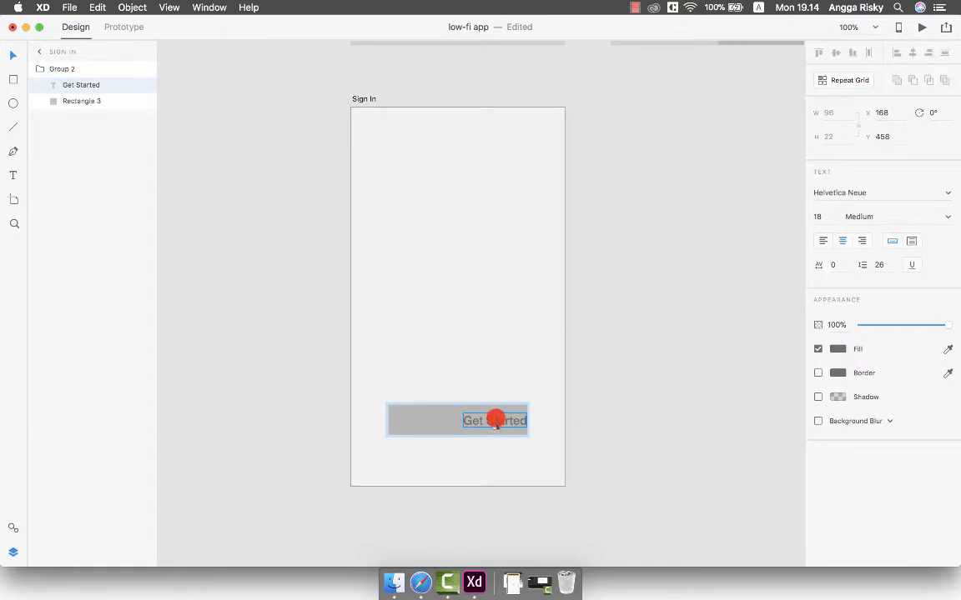
left_click_drag(495, 422, 457, 421)
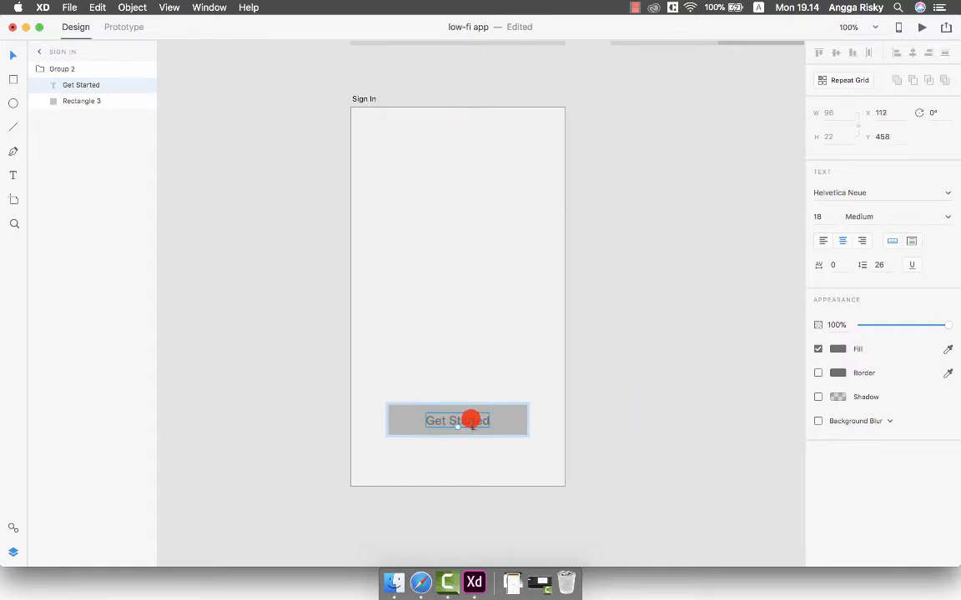
double_click(471, 421)
type("S")
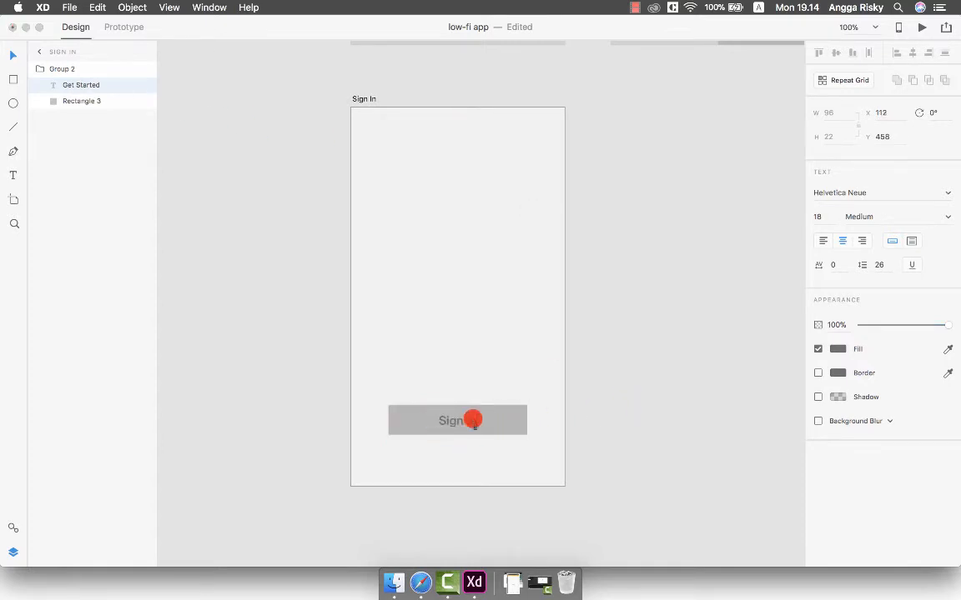
type("ign In")
Round the Sign In button rectangle's corners to a radius of 8 and fine-tune the label's centred position inside it.
left_click(523, 411)
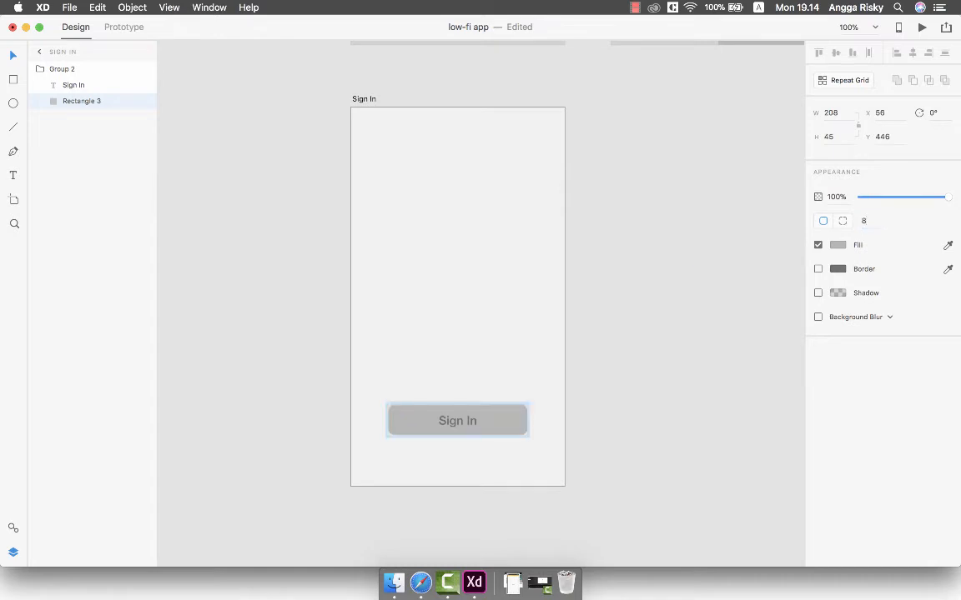
left_click(622, 270)
scroll(623, 270, "up", 2)
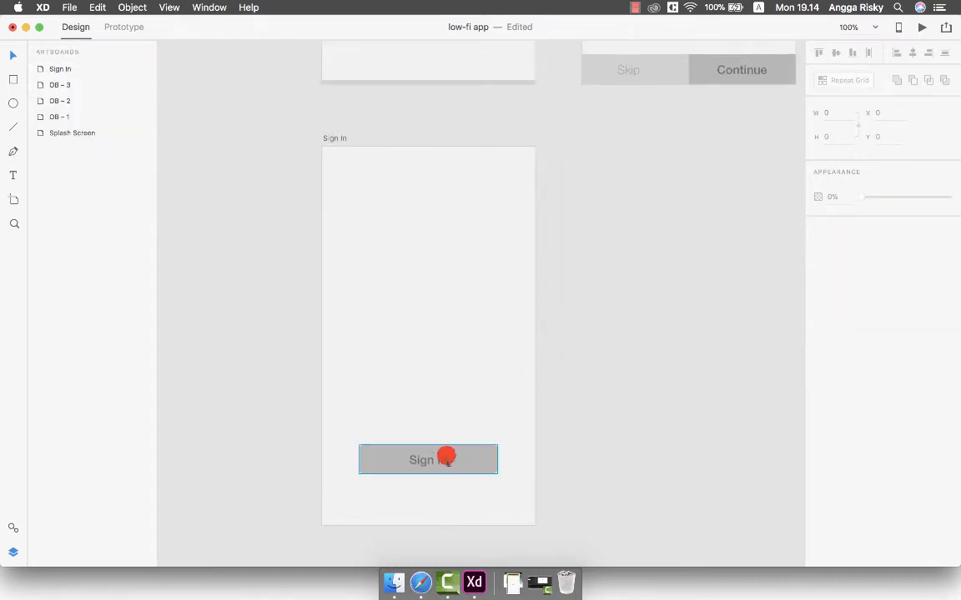
left_click(424, 459)
double_click(427, 460)
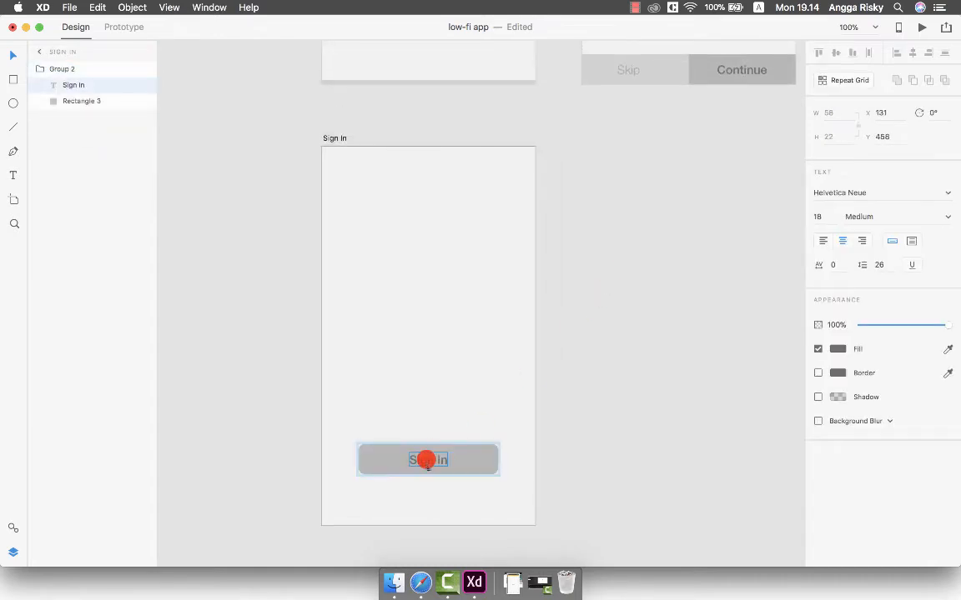
left_click_drag(426, 459, 426, 458)
left_click(601, 382)
scroll(600, 382, "right", 2)
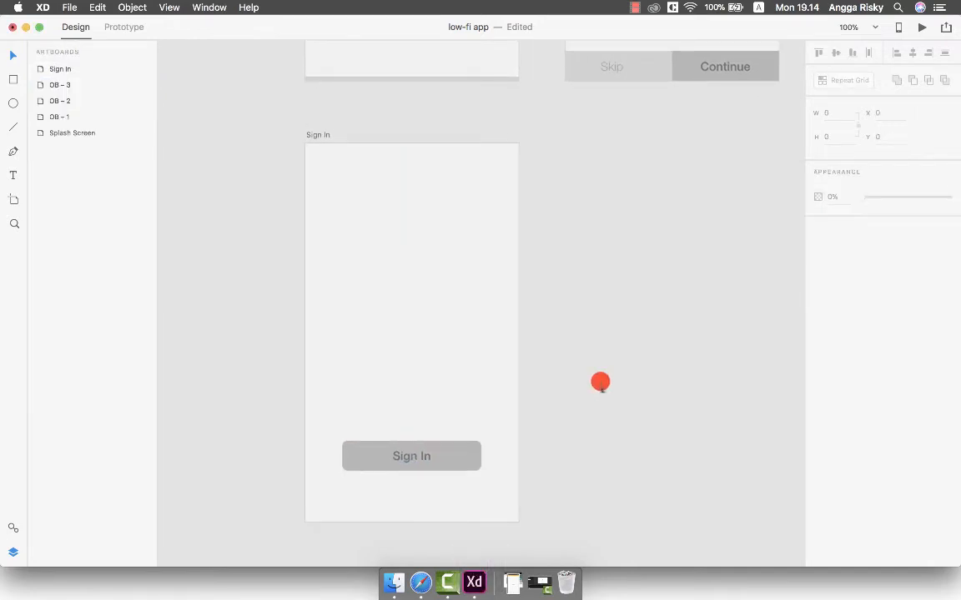
scroll(601, 382, "left", 2)
right_click(601, 382)
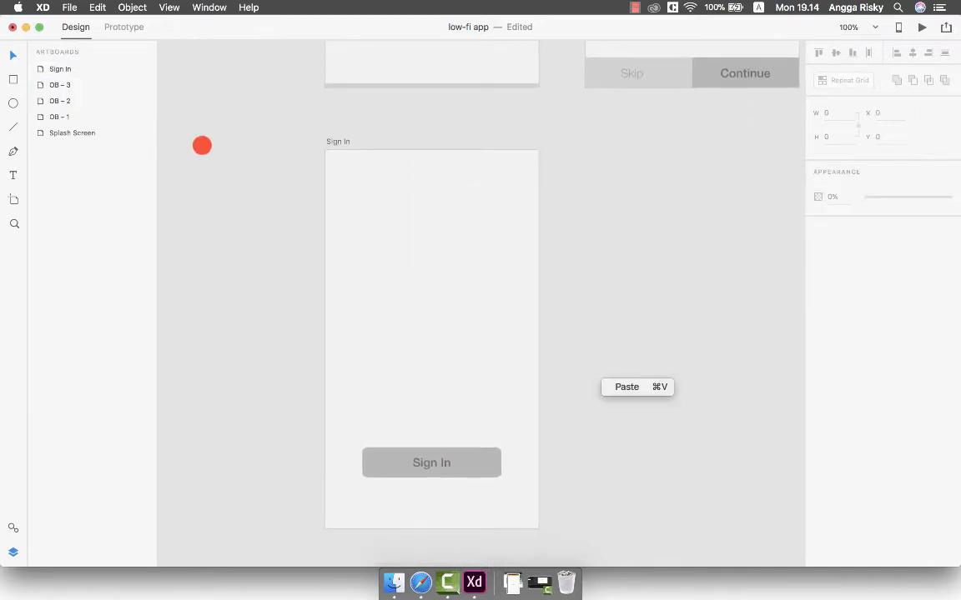
left_click(265, 211)
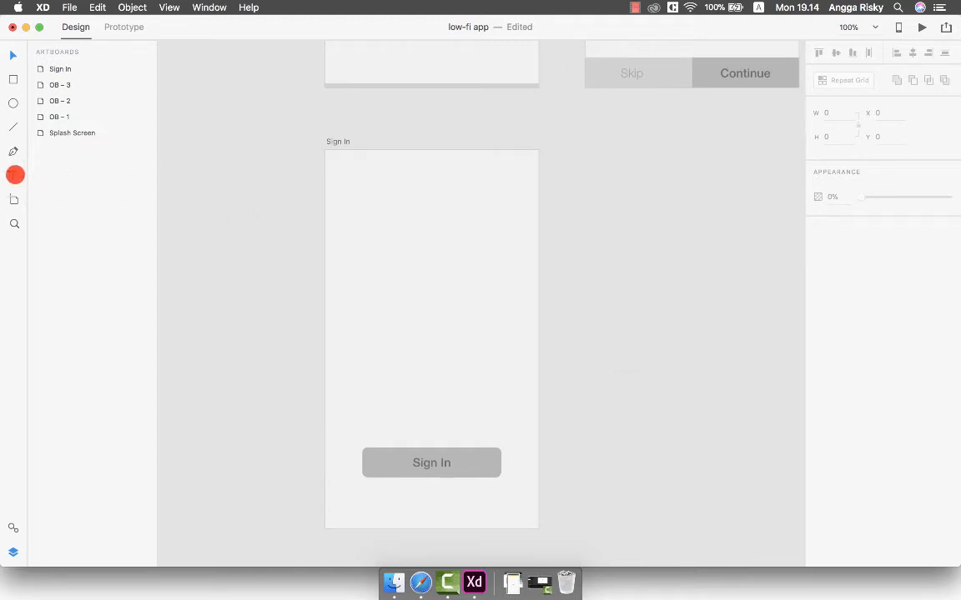
Add a "Sign In" title near the top of the Sign In artboard and centre it horizontally at Y 66.
left_click(15, 175)
left_click(362, 206)
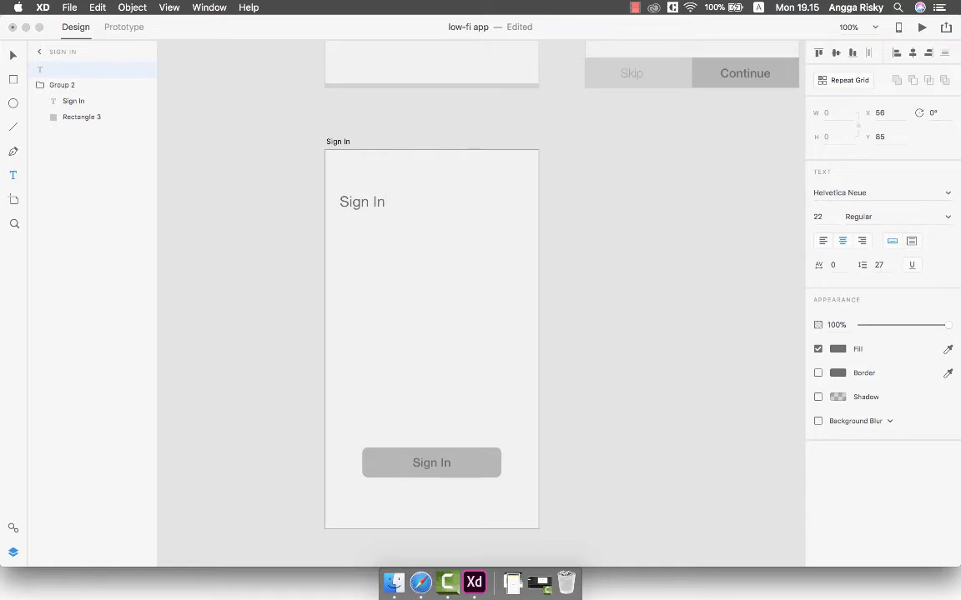
left_click_drag(357, 202, 428, 205)
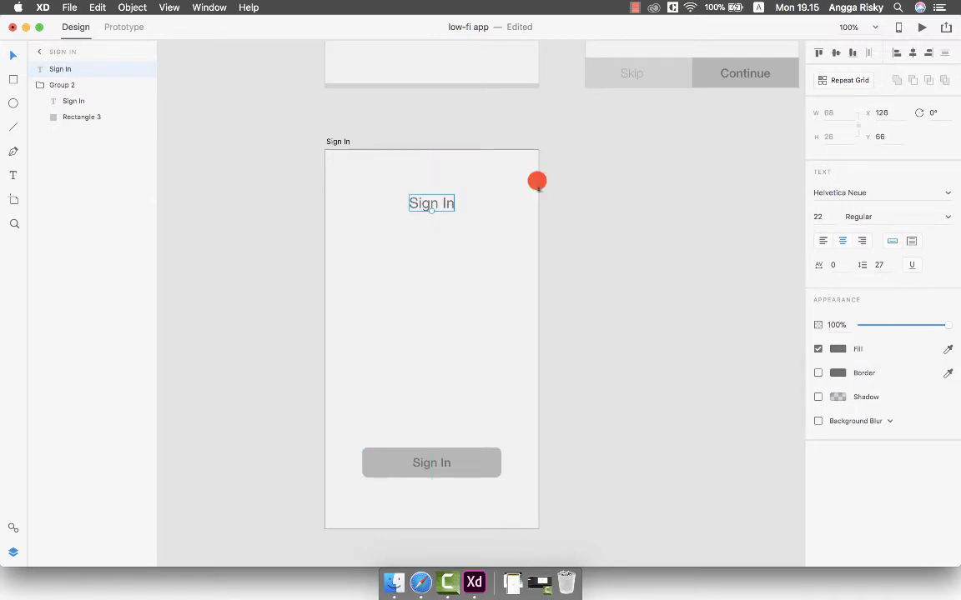
Set the Sign In title's font to size 32 Light and shift it slightly lower, keeping it horizontally centred.
key("Return")
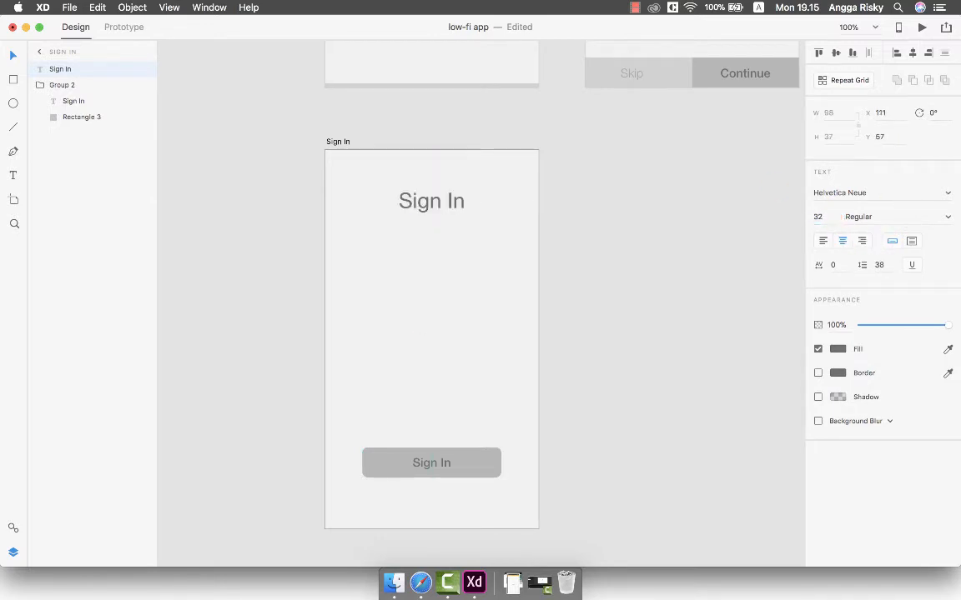
left_click(847, 108)
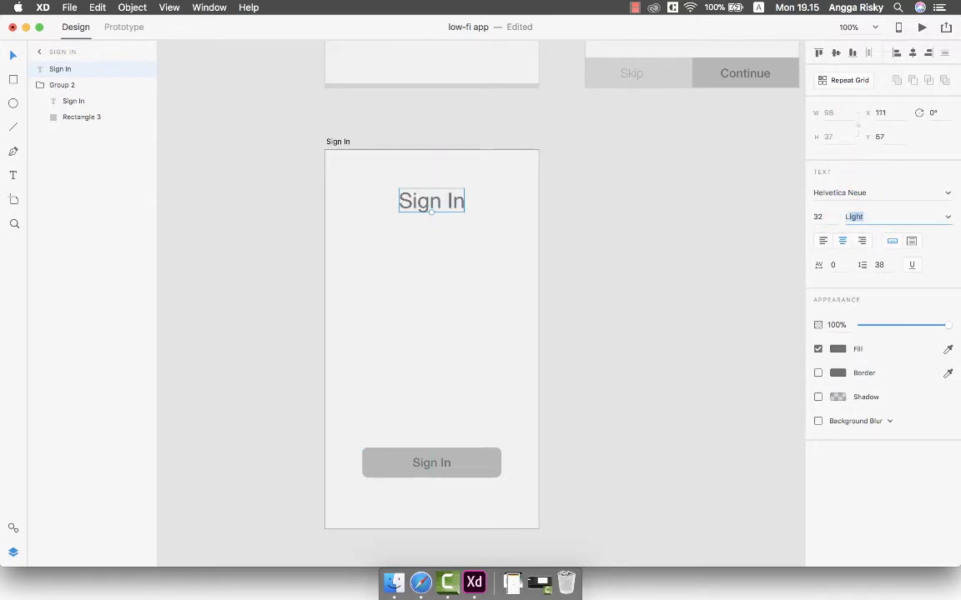
key("Return")
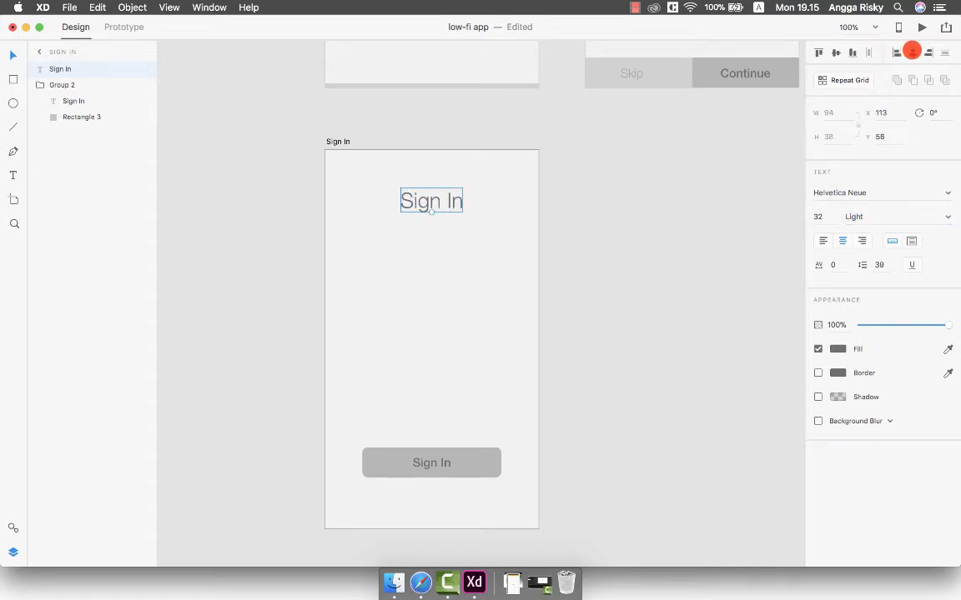
left_click_drag(434, 198, 436, 208)
left_click(617, 231)
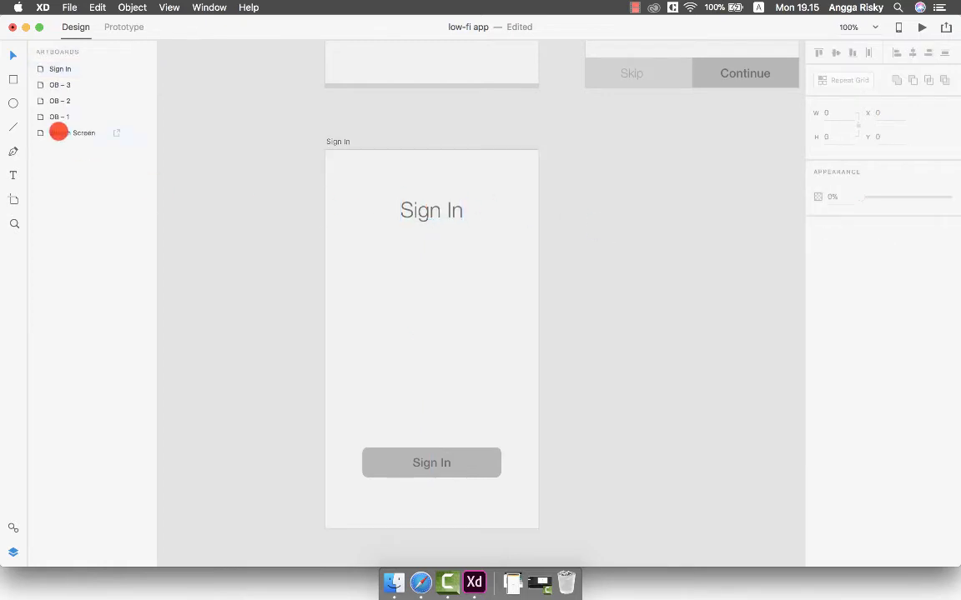
Draw an input field rectangle, about 208 by 39, below the Sign In title at the button's width, with border colour #D1D1D1.
left_click(11, 84)
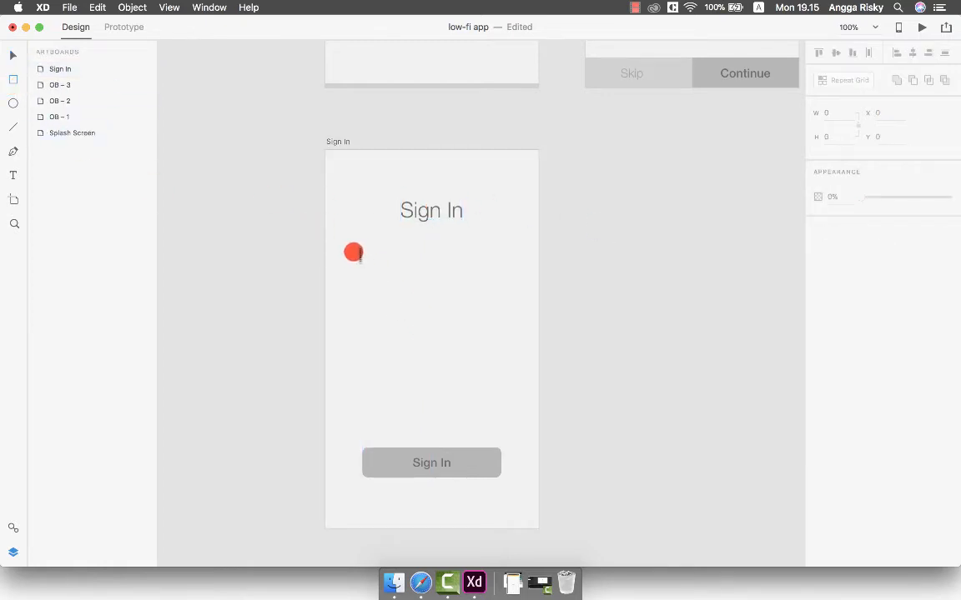
mouse_move(354, 252)
left_mouse_down()
mouse_move(459, 287)
mouse_move(512, 279)
left_mouse_up()
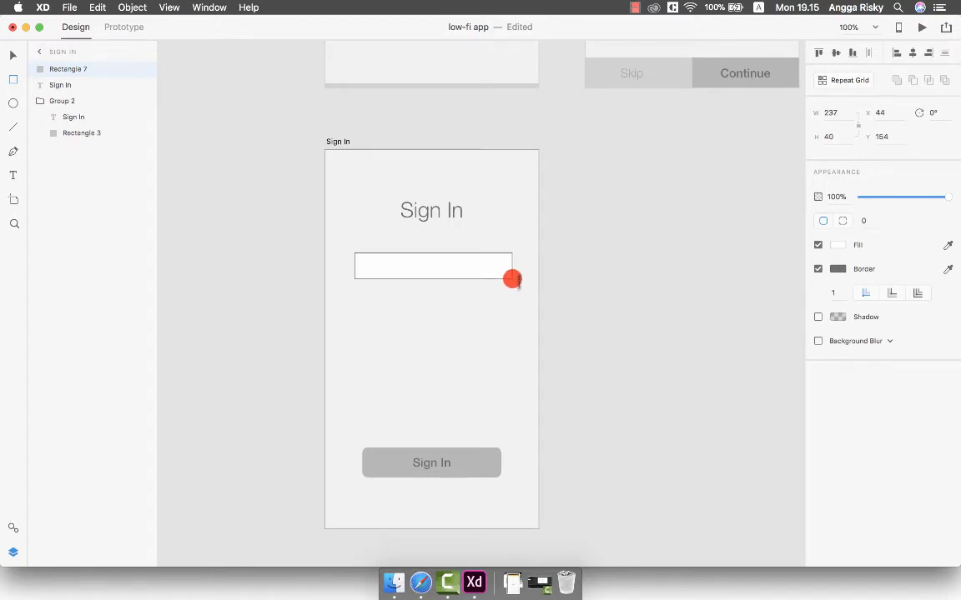
left_click_drag(506, 278, 500, 277)
left_click_drag(353, 266, 362, 266)
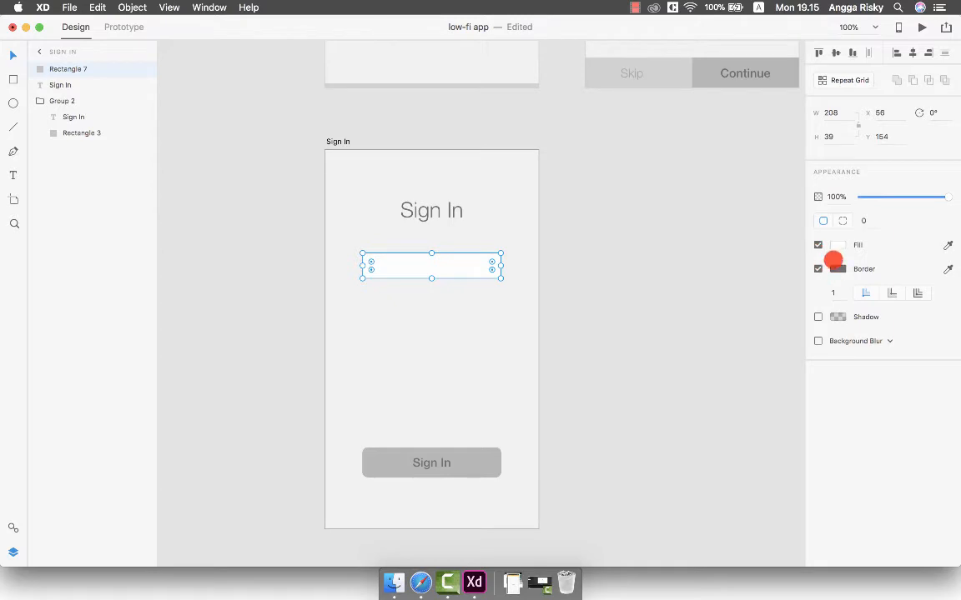
left_click(835, 269)
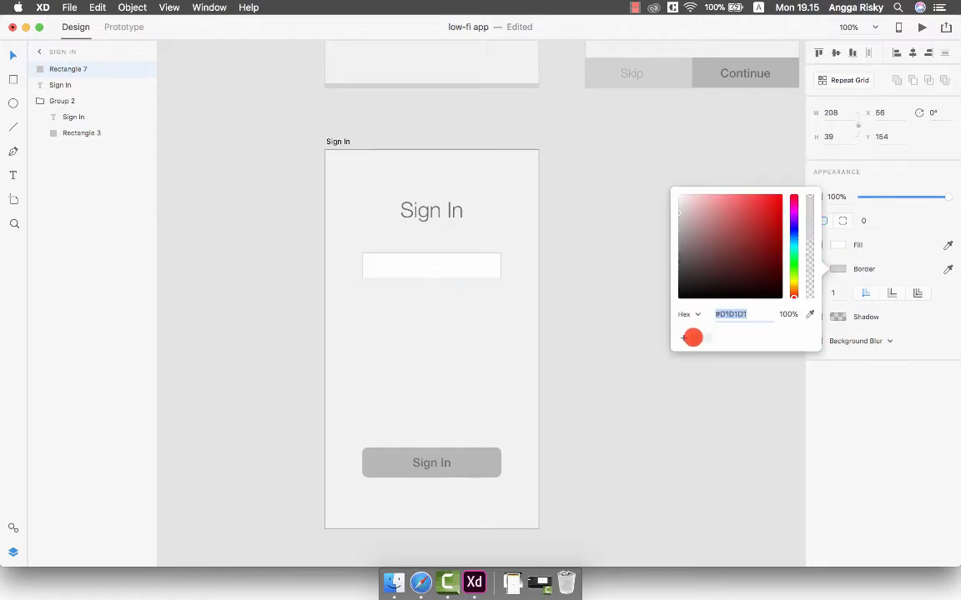
Round the input field rectangle's corners to a radius of 8.
left_click(839, 268)
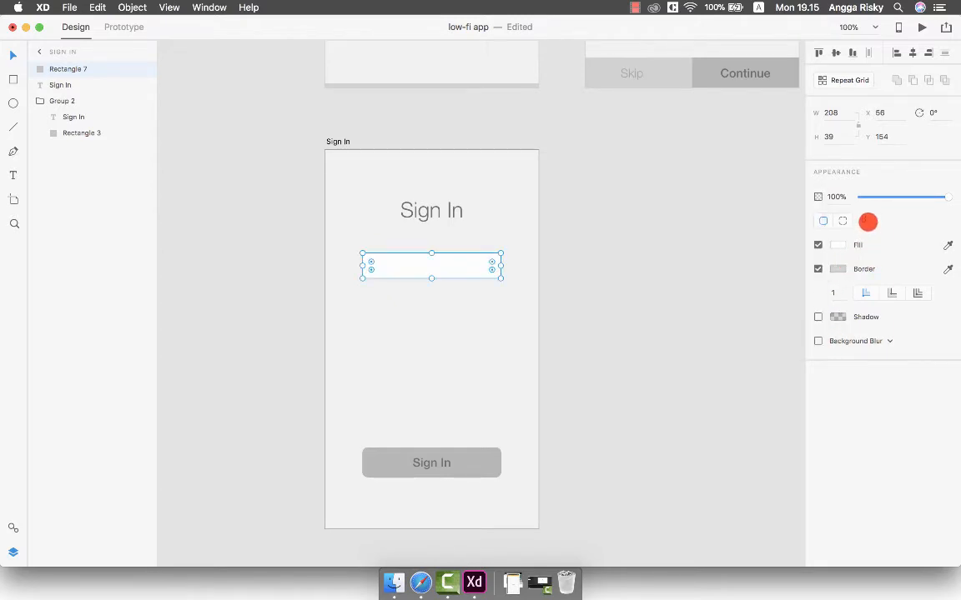
type("8")
left_click(615, 256)
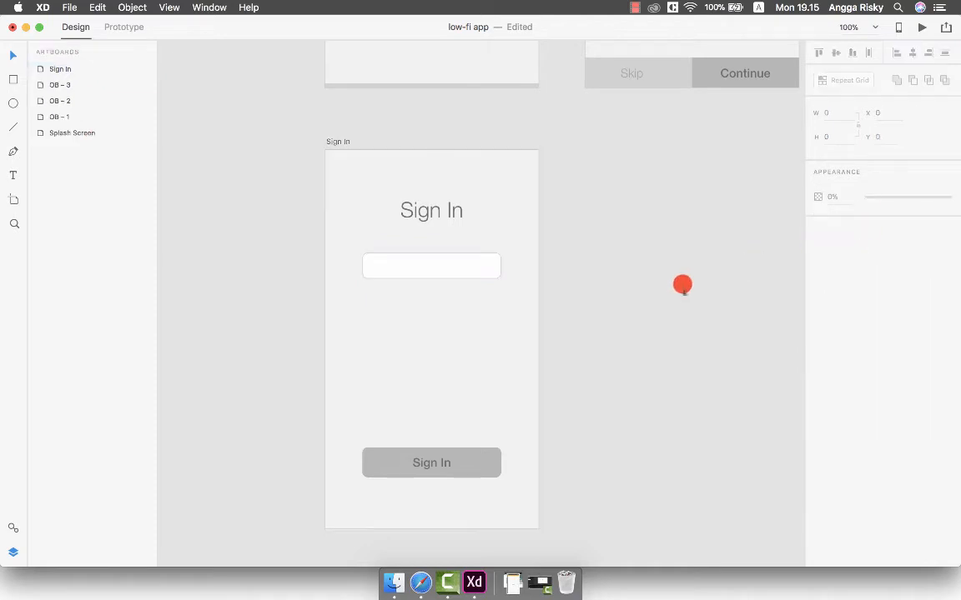
Add a "Username" text label at size 16 and position it inside the input field near its left edge.
left_click(368, 265)
scroll(380, 266, "up", 1)
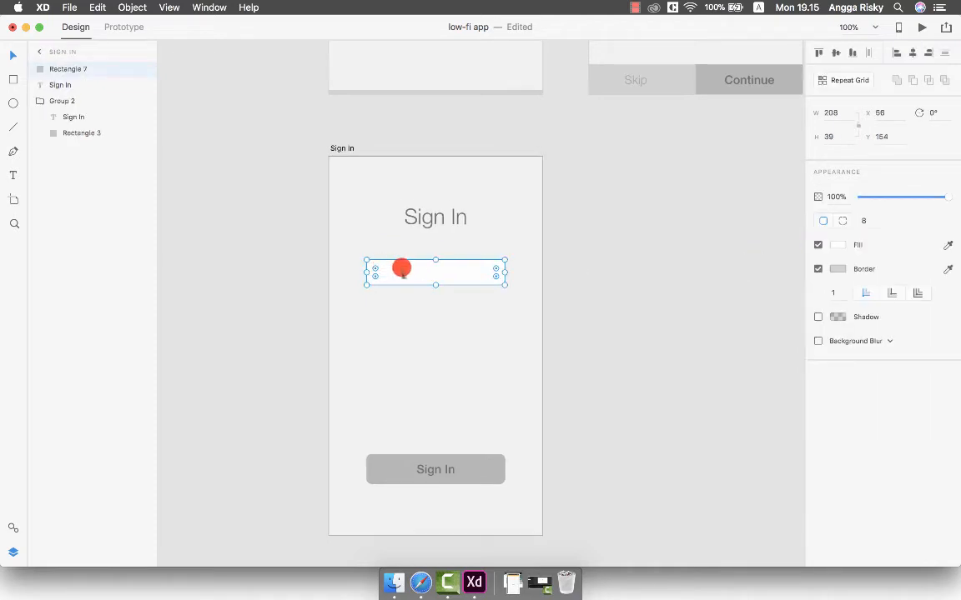
left_click(387, 274)
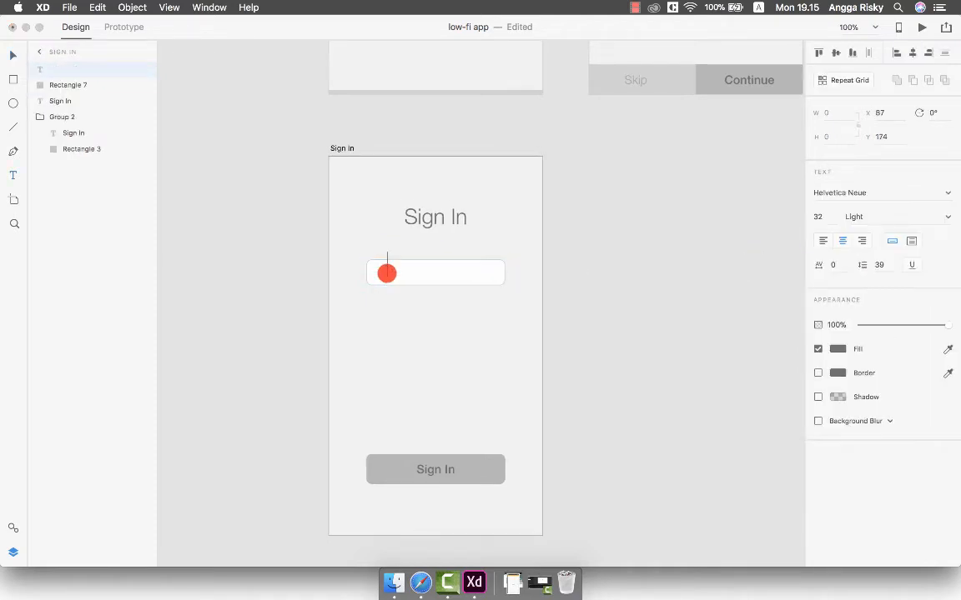
type("Username")
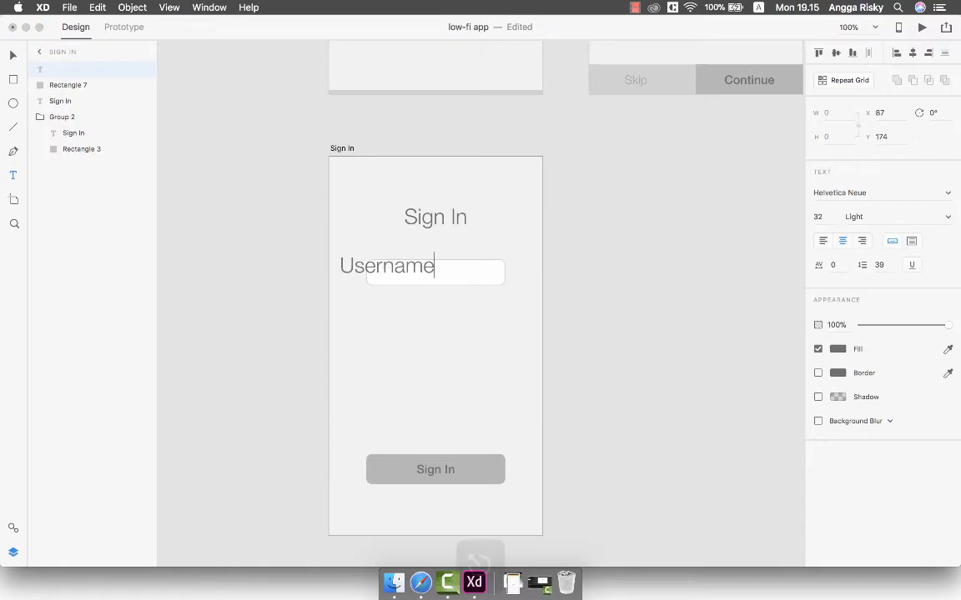
key("Escape")
type("16")
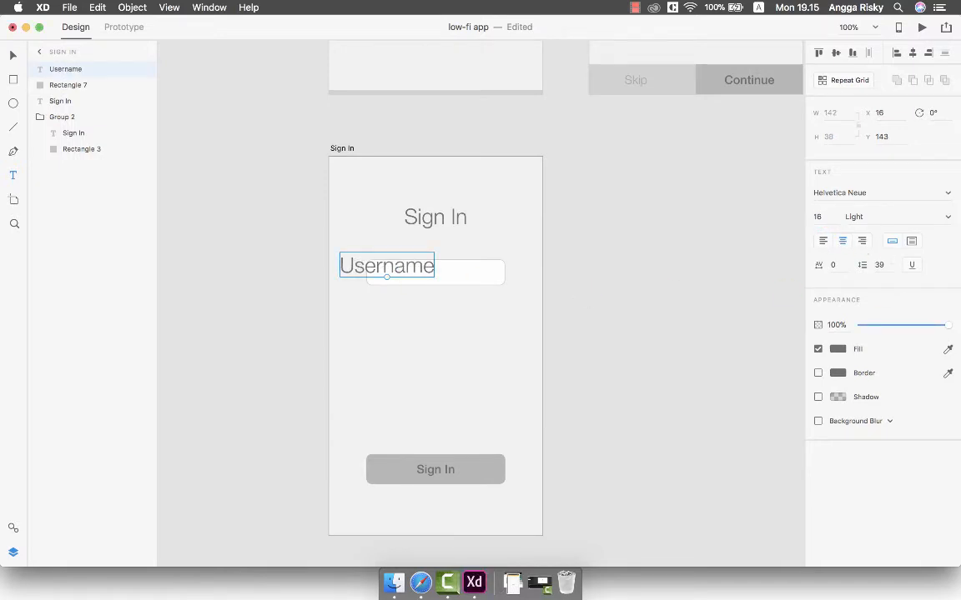
key("Return")
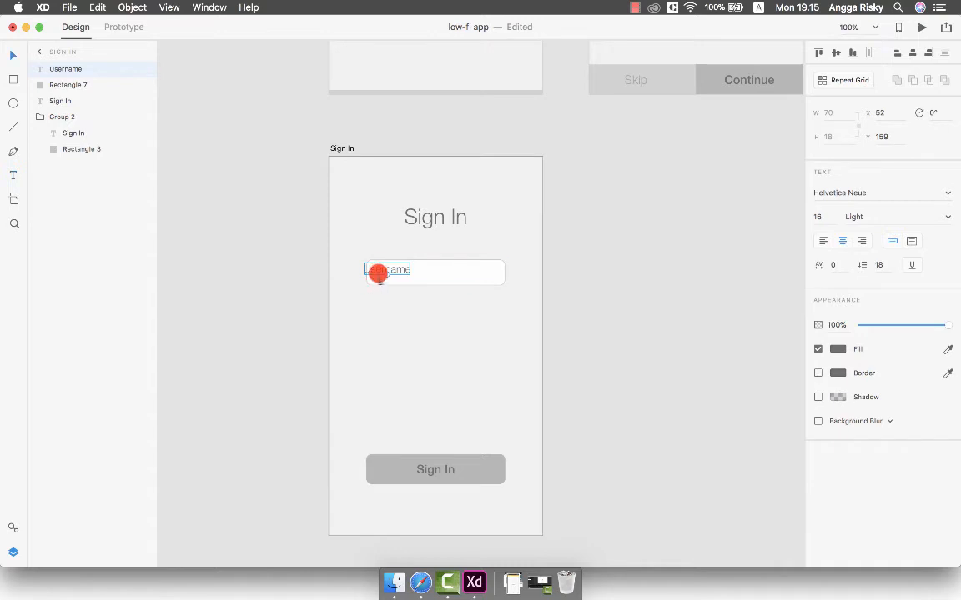
left_click_drag(380, 275, 389, 273)
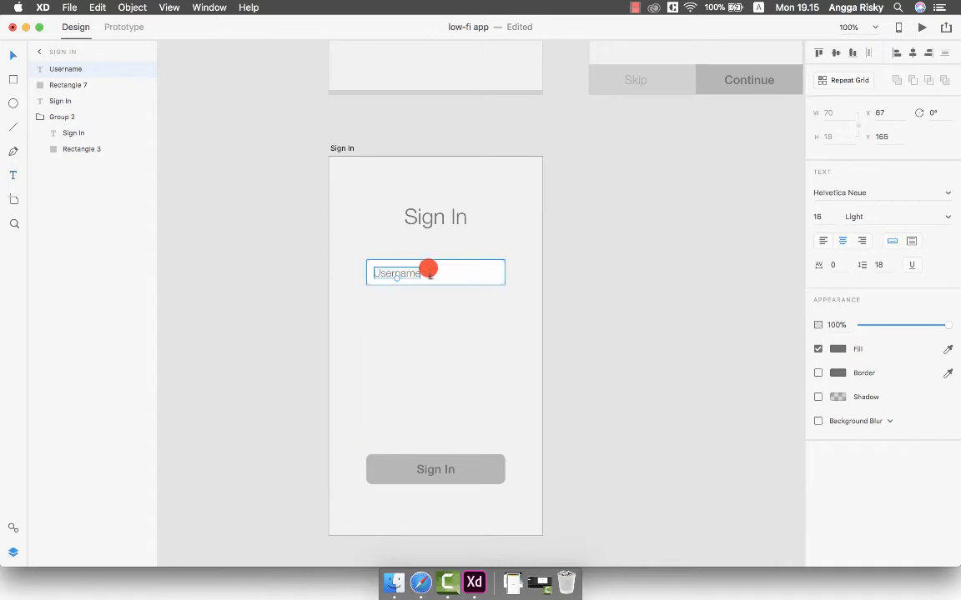
Group the Username label with its field rectangle, duplicate the group and move the copy down to Y 213.
left_click(443, 271, "shift")
key("super+g")
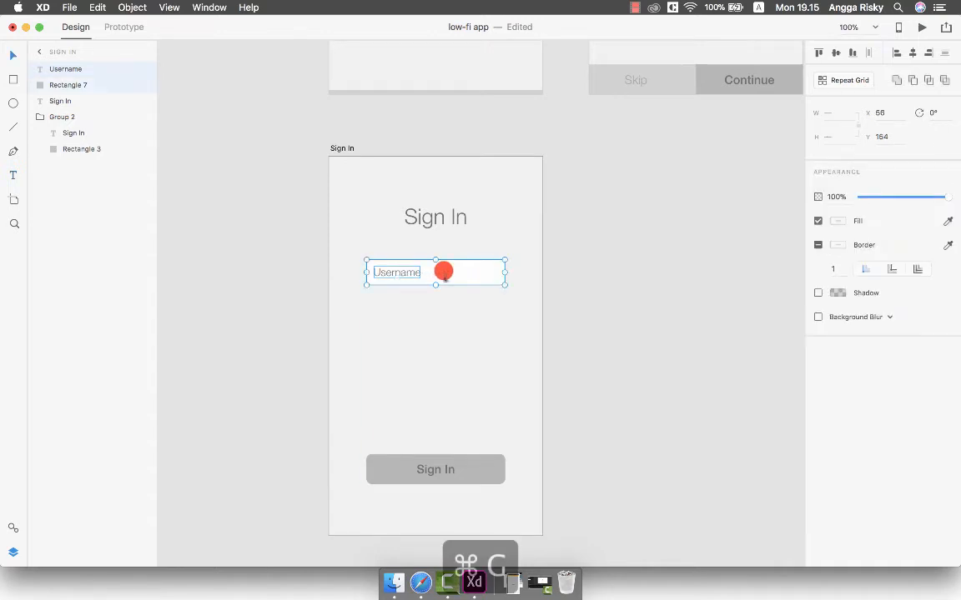
key("super+d")
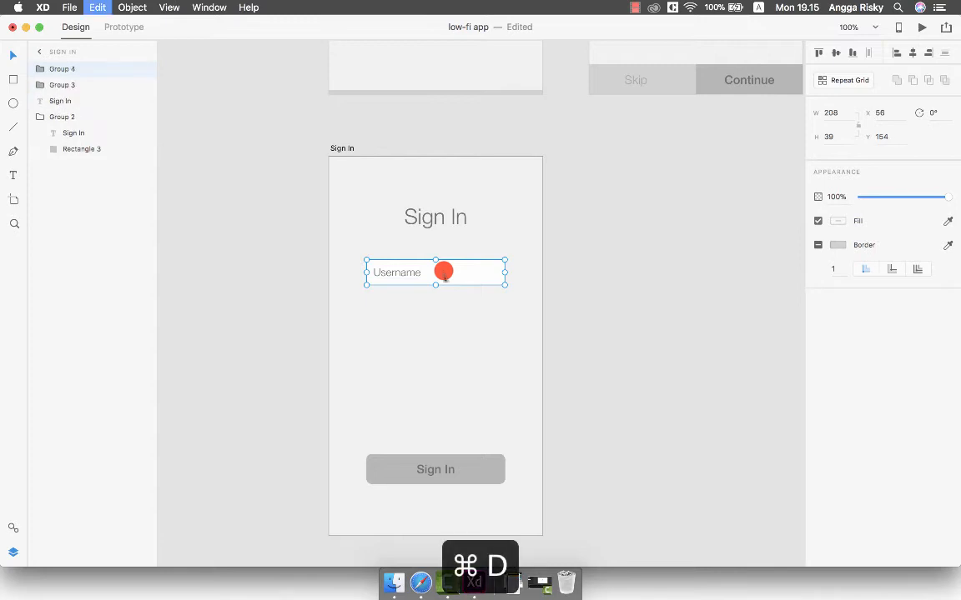
key("shift+Down")
key("shift+Down")
key("shift+Down")
key("shift+Down")
key("shift+Down")
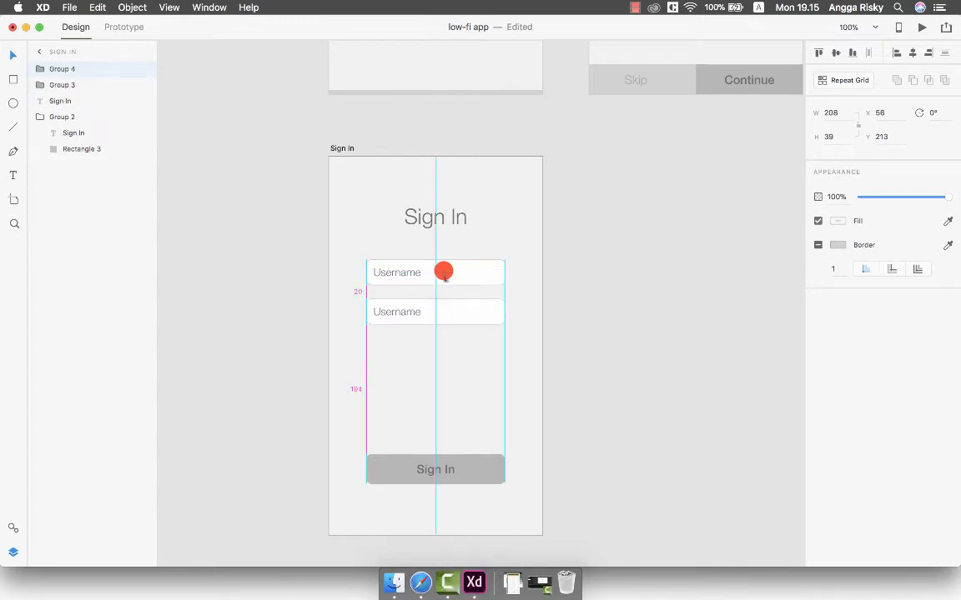
Change the label of the duplicated input field to "Password".
double_click(403, 313)
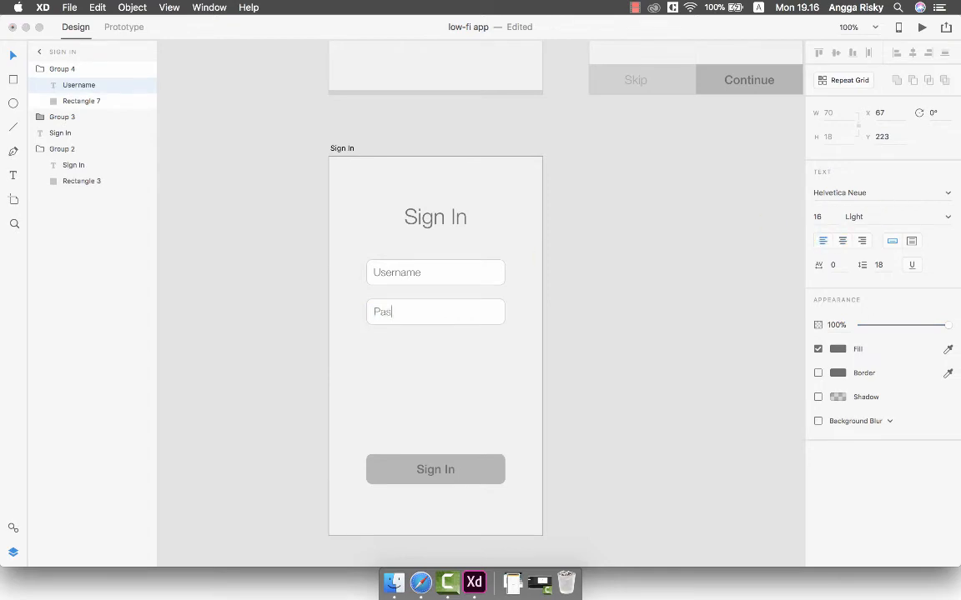
type("Password")
key("Escape")
left_click(624, 311)
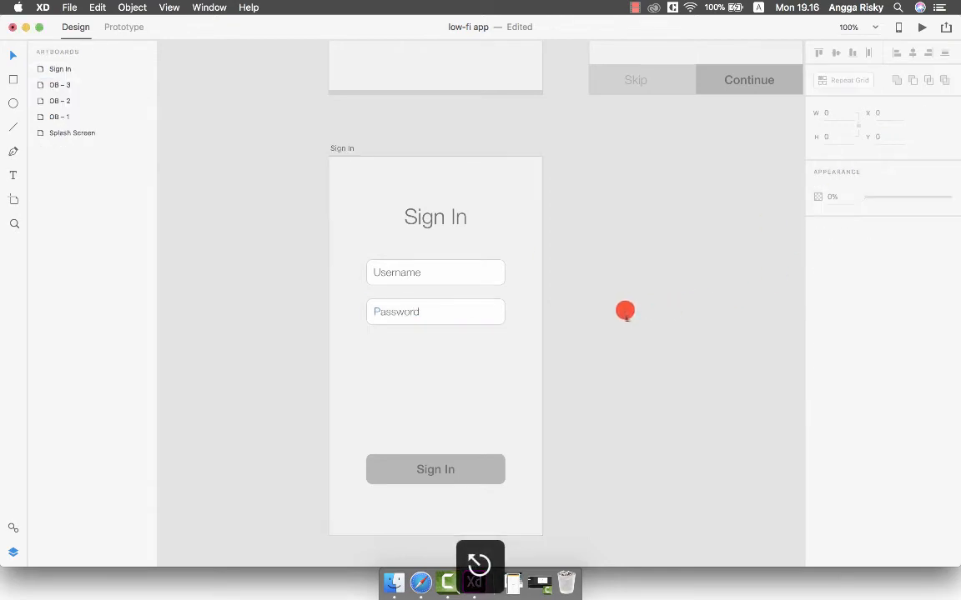
Move the Username and Password fields down together so the upper one sits at Y 194.
scroll(625, 311, "left", 1)
left_click(457, 274)
left_click(451, 307, "shift")
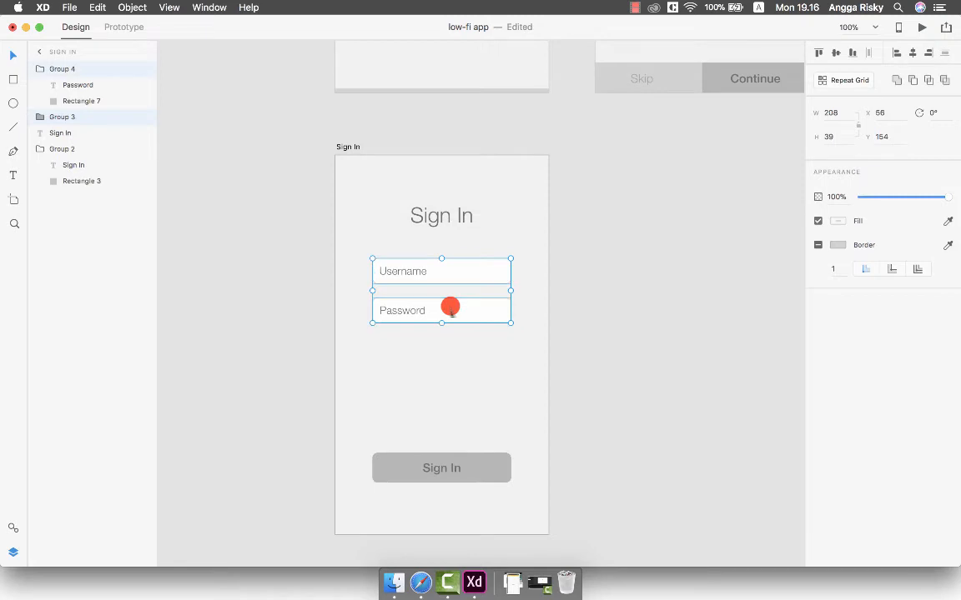
key("shift+Down")
key("shift+Down")
key("shift+Down")
key("shift+Down")
Set the height of the Sign In button's rectangle to 39 to match the input fields.
left_click(457, 474)
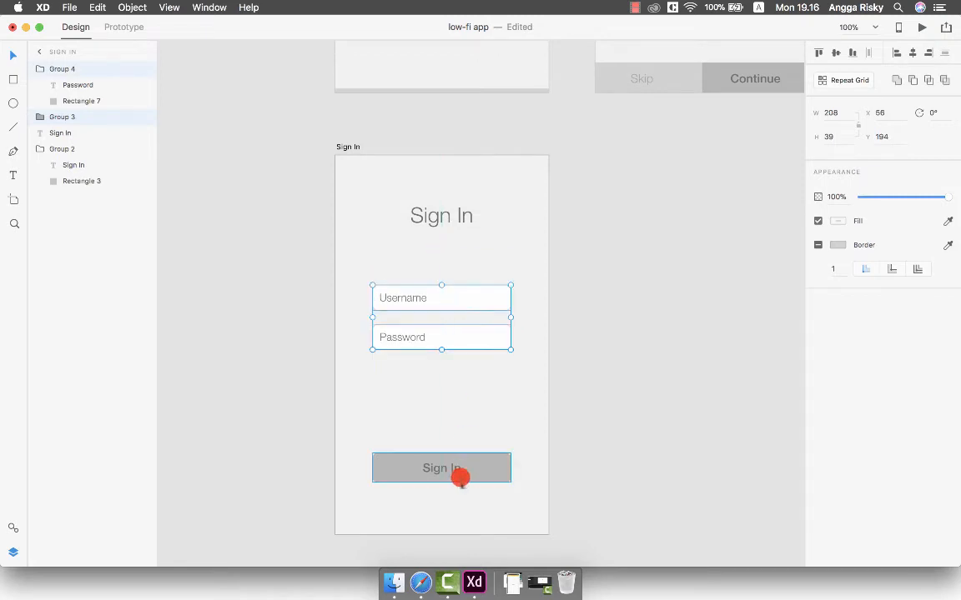
left_click(472, 337)
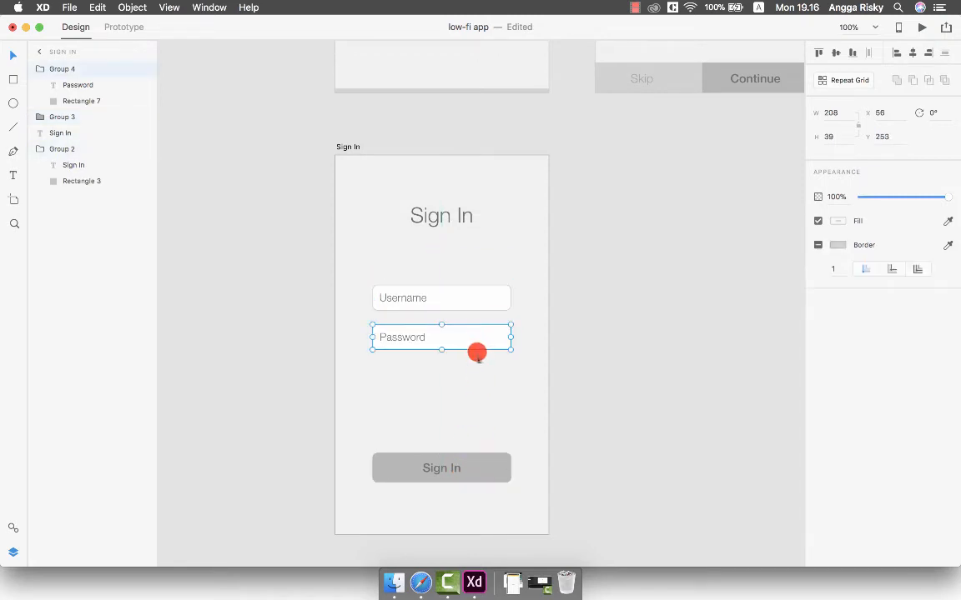
double_click(490, 470)
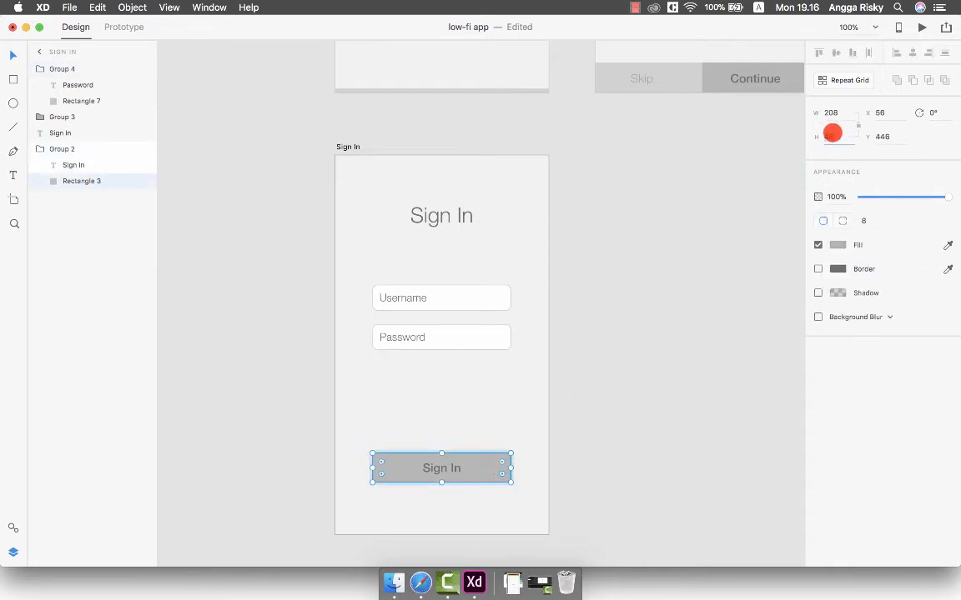
left_click(834, 137)
type("39")
key("Return")
left_click(585, 379)
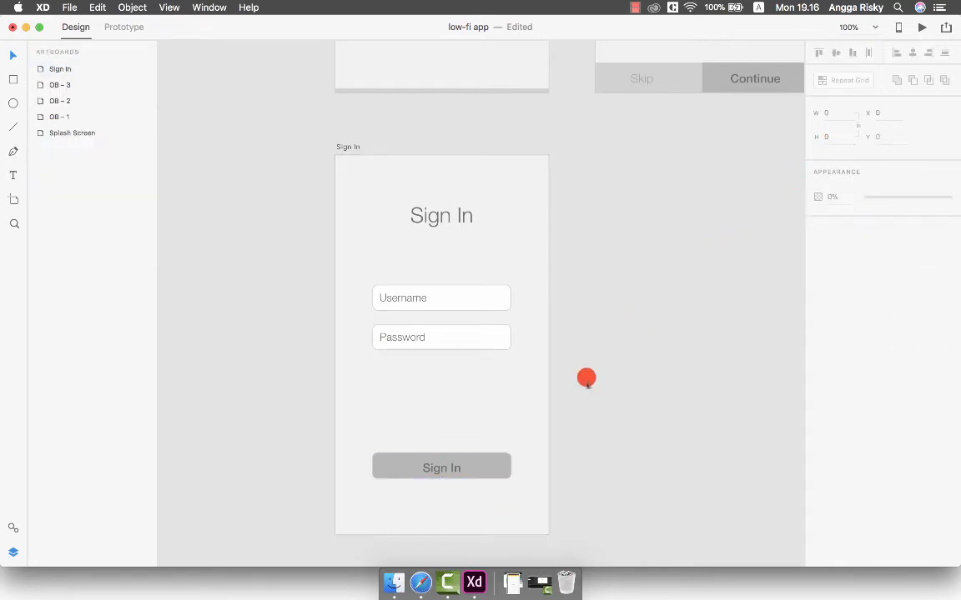
Keep the Sign In button label at size 18 and move it up to Y 453, vertically centred in the button.
left_click(449, 464)
double_click(434, 470)
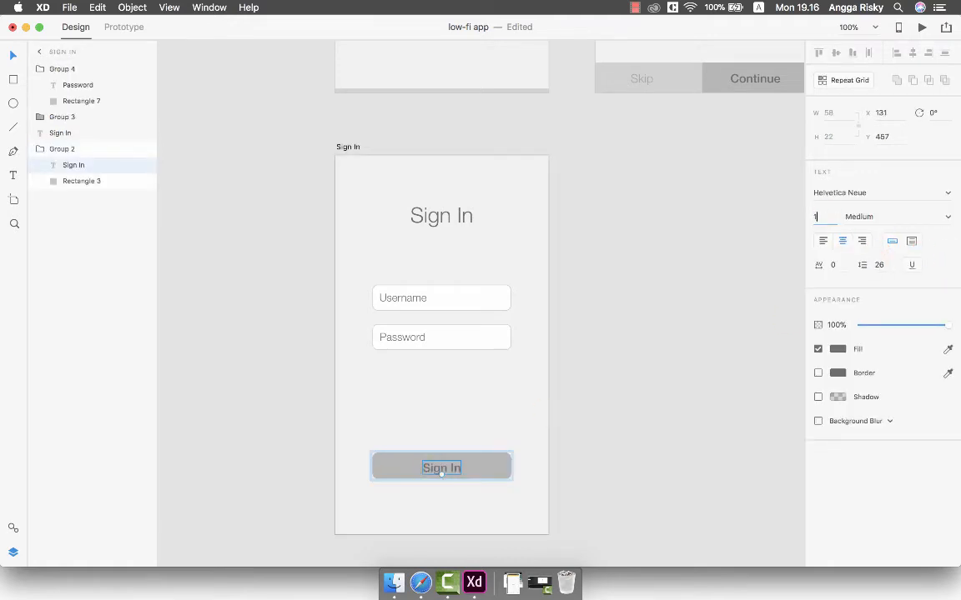
key("super+z")
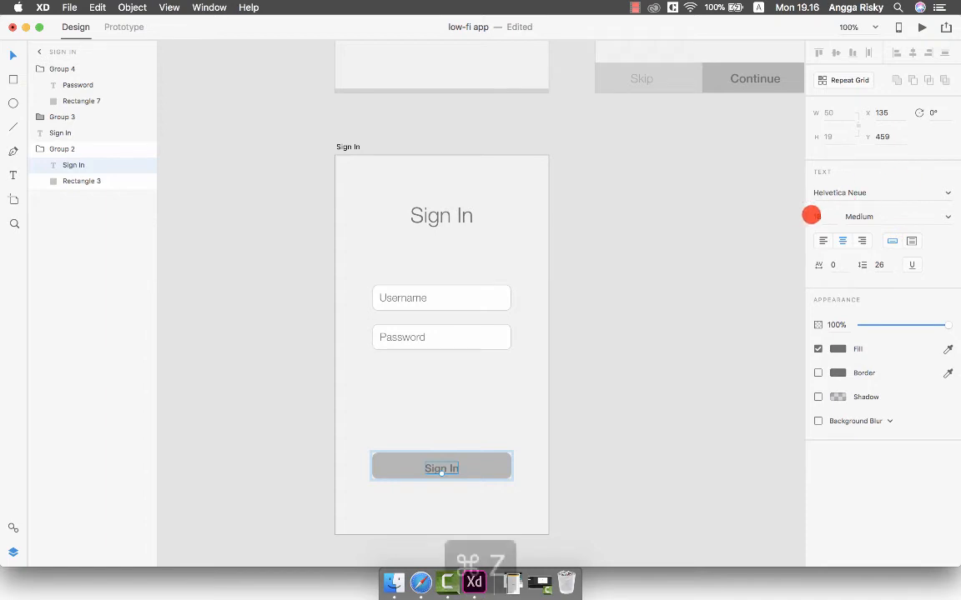
key("Up")
key("Up")
key("Up")
key("Up")
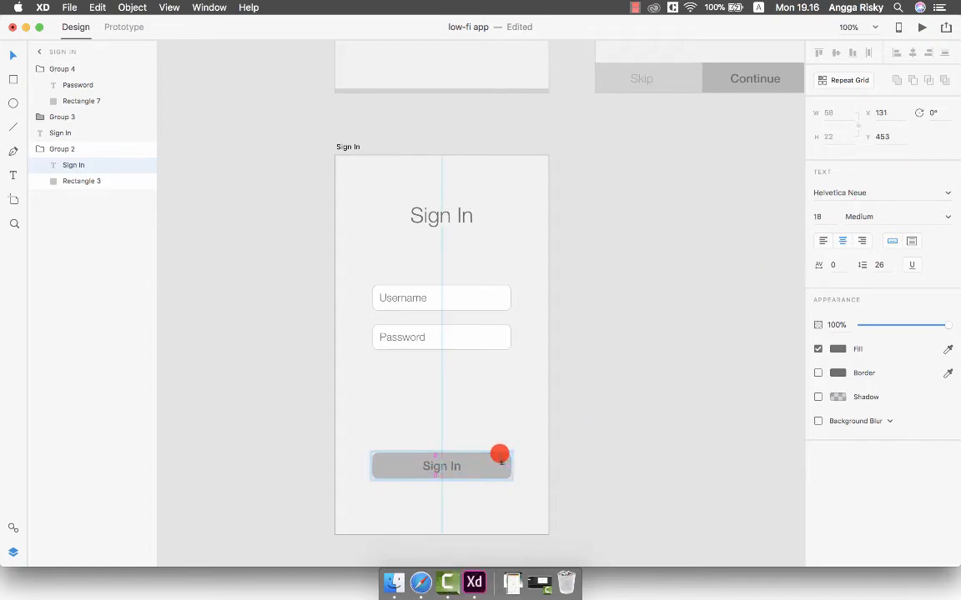
Move the Sign In button group up beneath the Password field to Y 332.
left_click(487, 465)
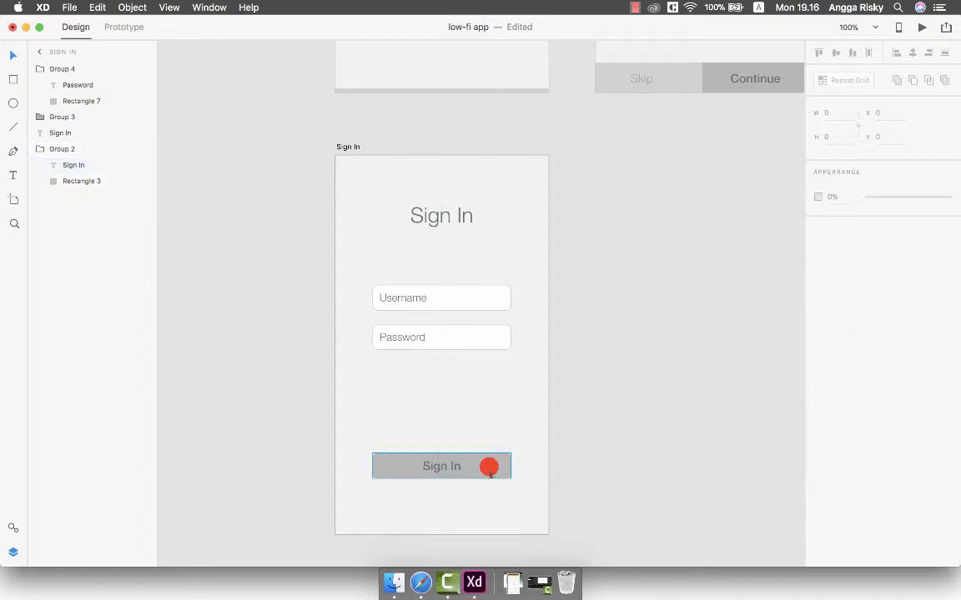
key("shift+Up")
key("shift+Up")
key("shift+Up")
key("shift+Up")
key("shift+Up")
key("shift+Up")
key("shift+Up")
key("shift+Up")
key("shift+Up")
key("shift+Up")
key("shift+Up")
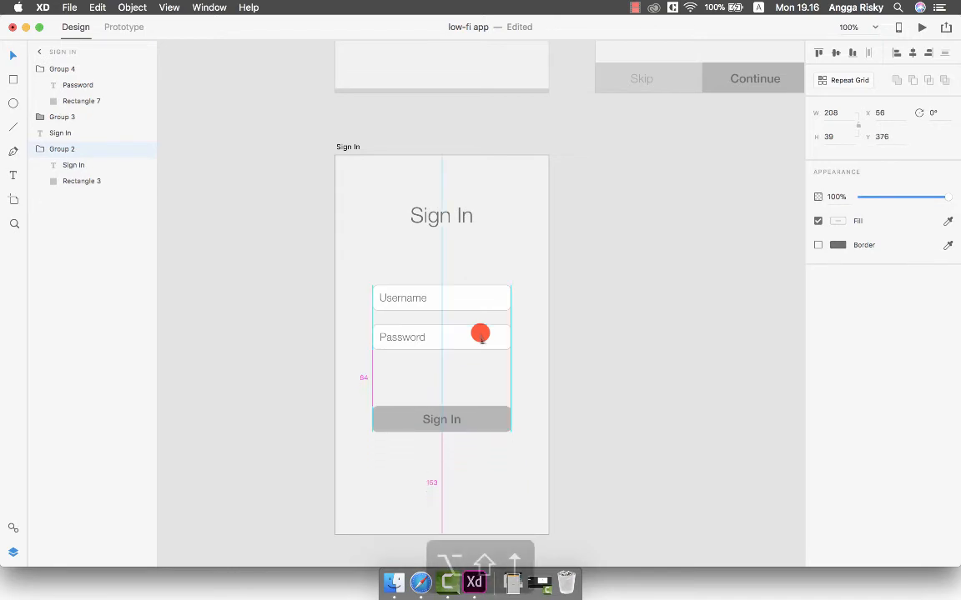
key("Up")
key("Up")
key("Up")
key("Up")
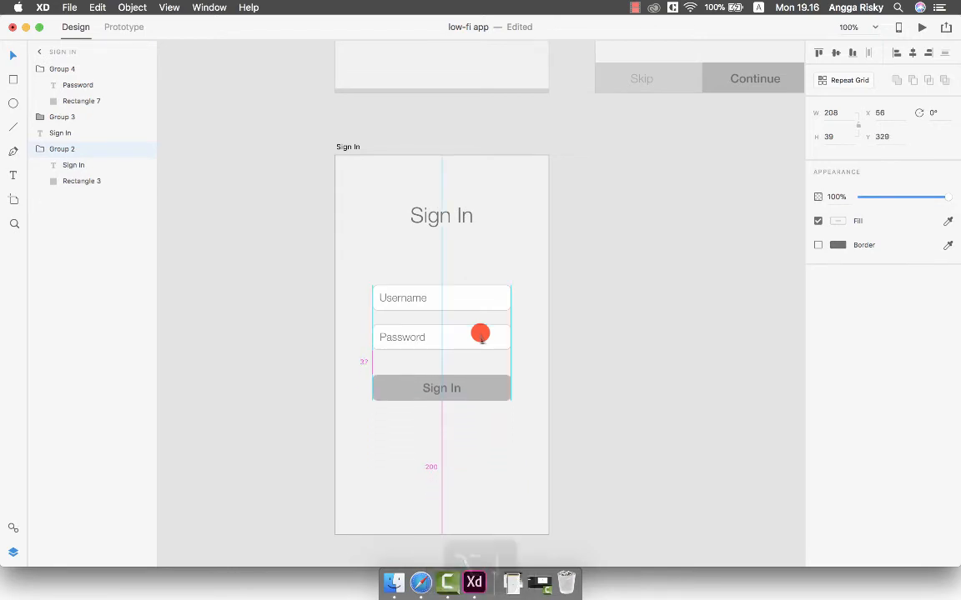
left_click(524, 342)
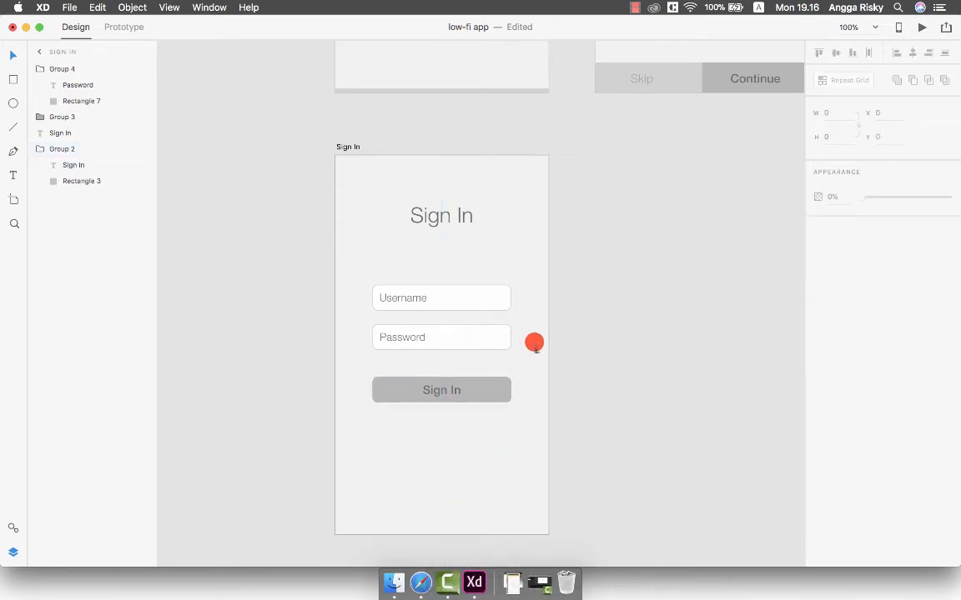
scroll(534, 343, "down", 1)
scroll(535, 342, "right", 1)
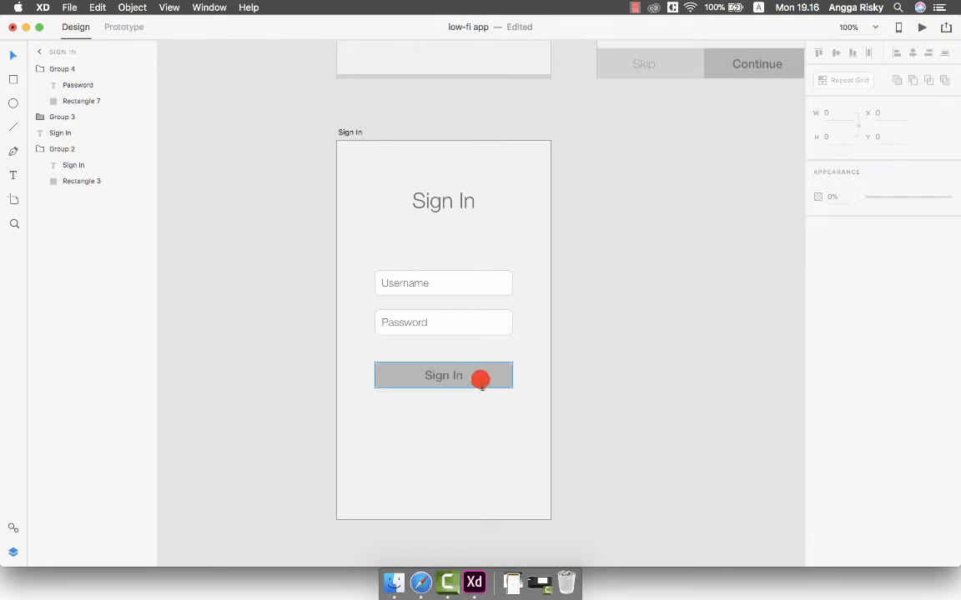
left_click(480, 377)
left_click(467, 326, "shift")
left_click(467, 287, "shift")
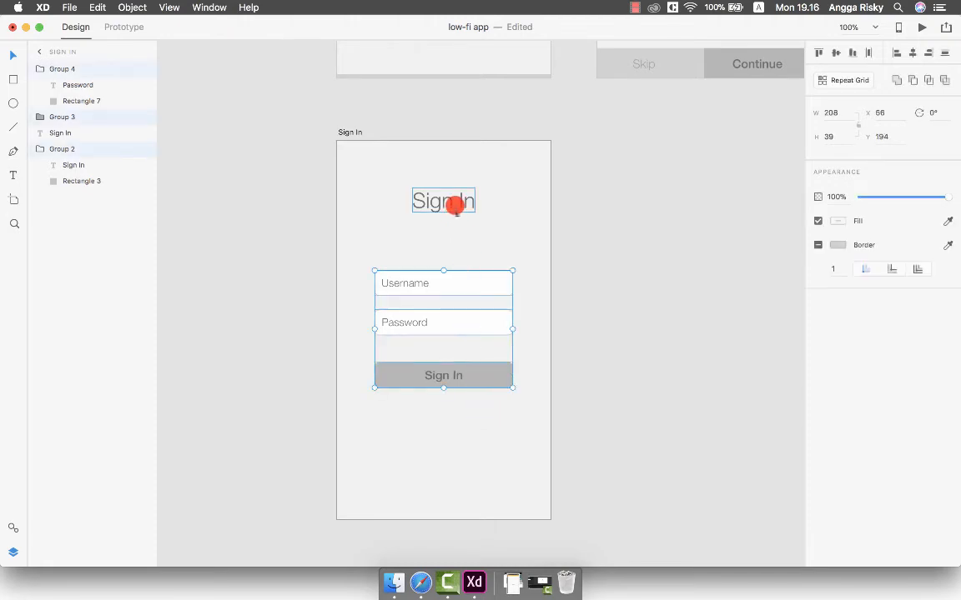
left_click(456, 205, "shift")
left_click(529, 281)
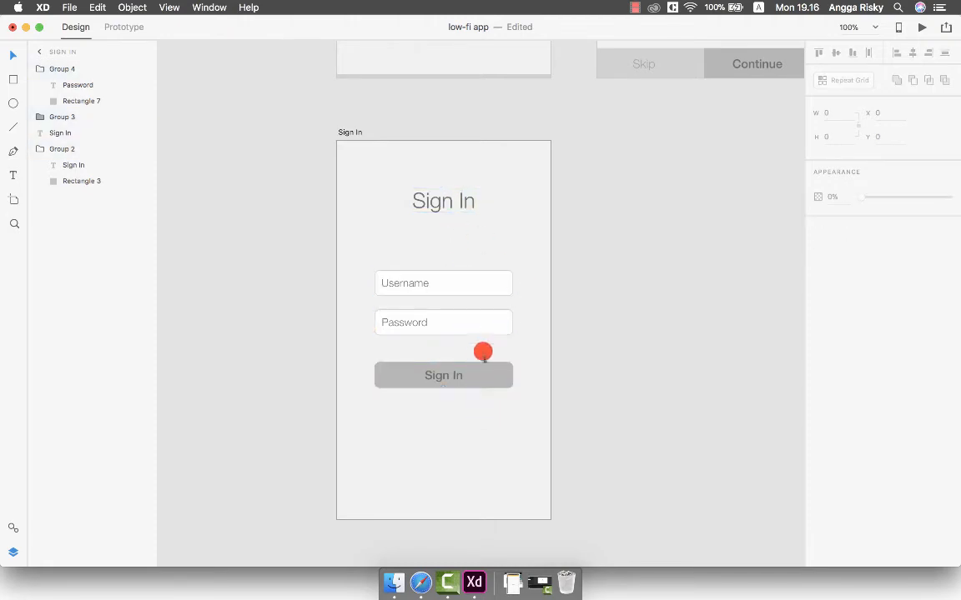
scroll(465, 329, "right", 1)
scroll(457, 345, "left", 2)
scroll(483, 372, "right", 4)
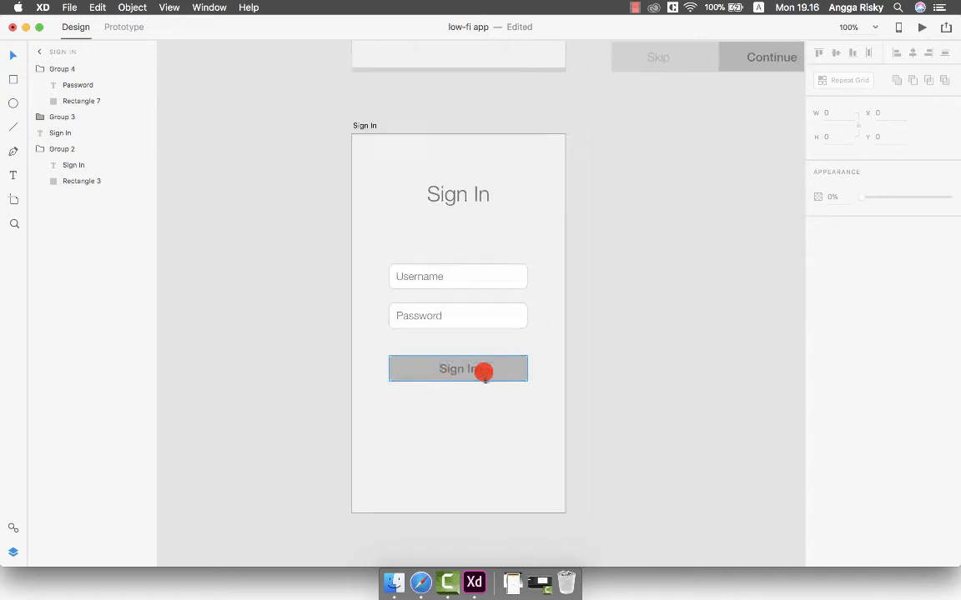
scroll(434, 366, "left", 2)
Duplicate the Sign In button and place the copy a small gap below the original, at the same horizontal position.
left_click(444, 364)
key("cmd+d")
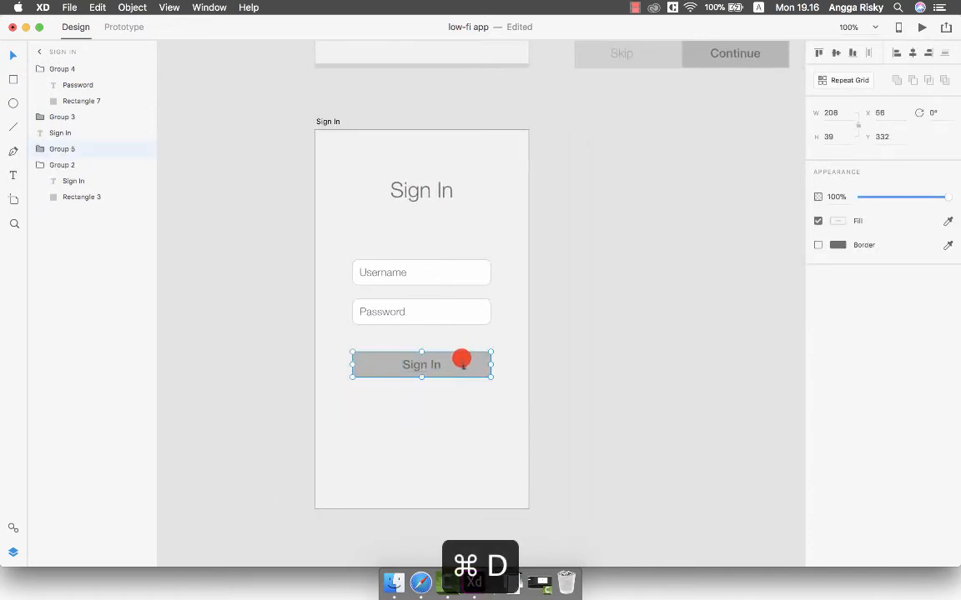
key("shift+Down")
key("shift+Down")
key("shift+Down")
key("shift+Down")
key("shift+Down")
key("Down")
key("Down")
key("Down")
key("Down")
key("Down")
key("Down")
key("Down")
key("Down")
key("Down")
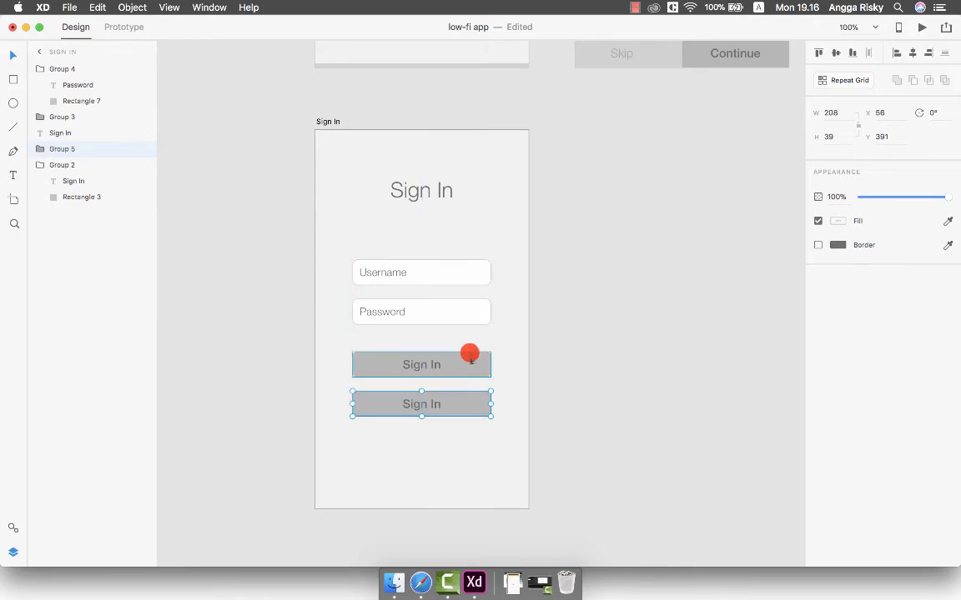
key("shift+Up")
Change the lower button's label to "Create Account" and set its font weight to Light.
double_click(431, 397)
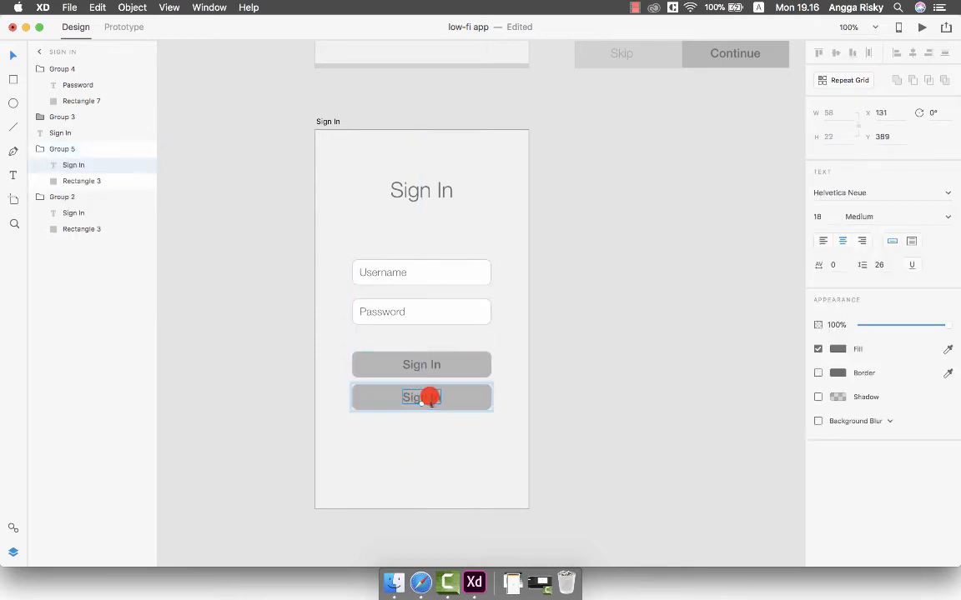
double_click(432, 397)
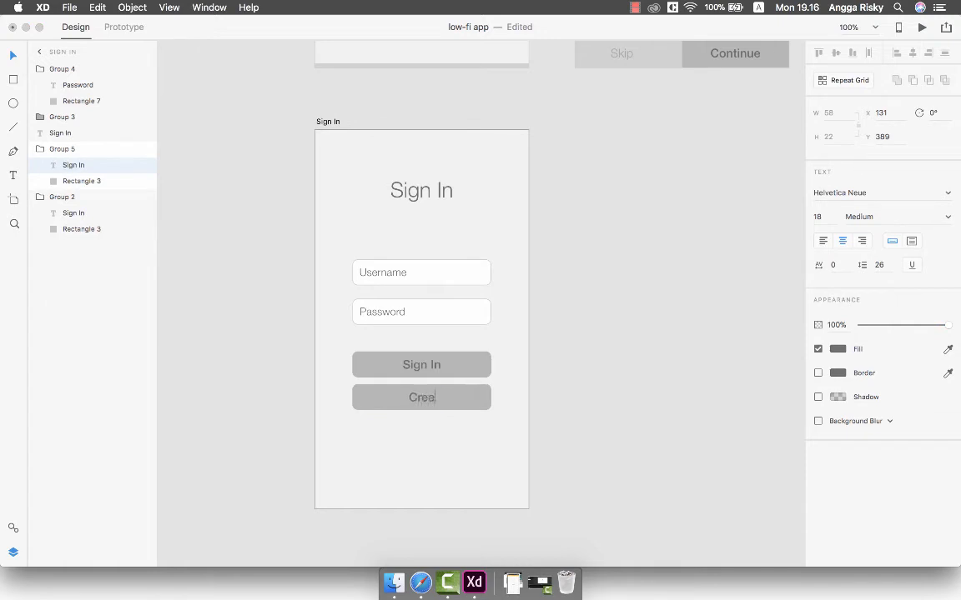
type("Create Account")
key("Escape")
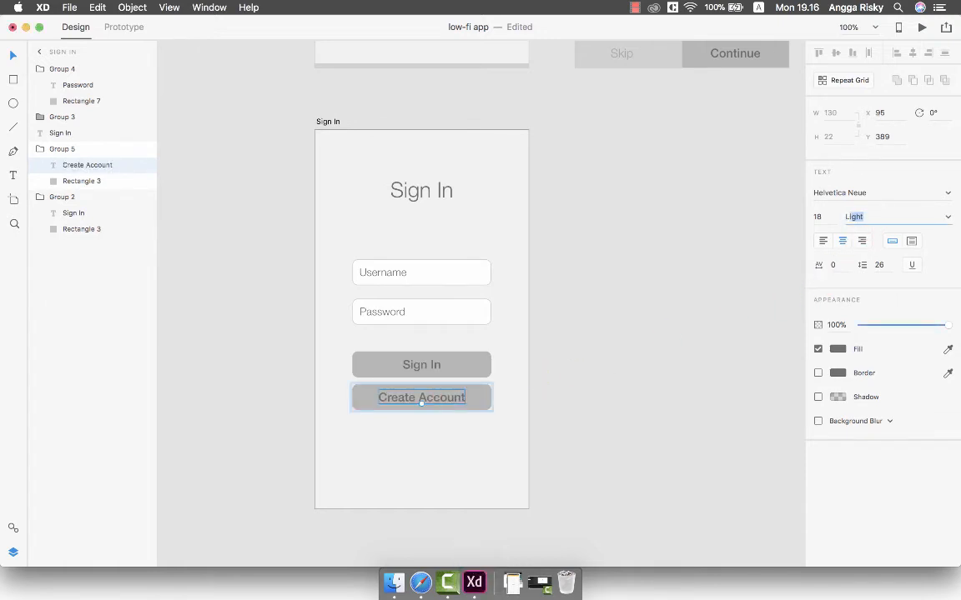
left_click(877, 217)
type("Lig")
key("Return")
left_click(546, 424)
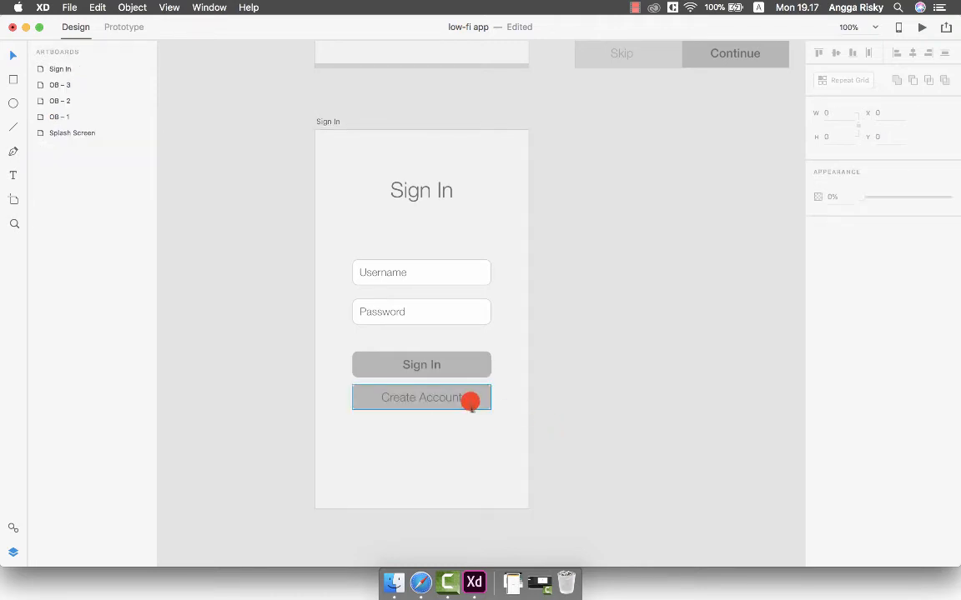
Remove the fill from the Create Account button's rectangle and give it a light grey border.
left_click(477, 399)
double_click(477, 399)
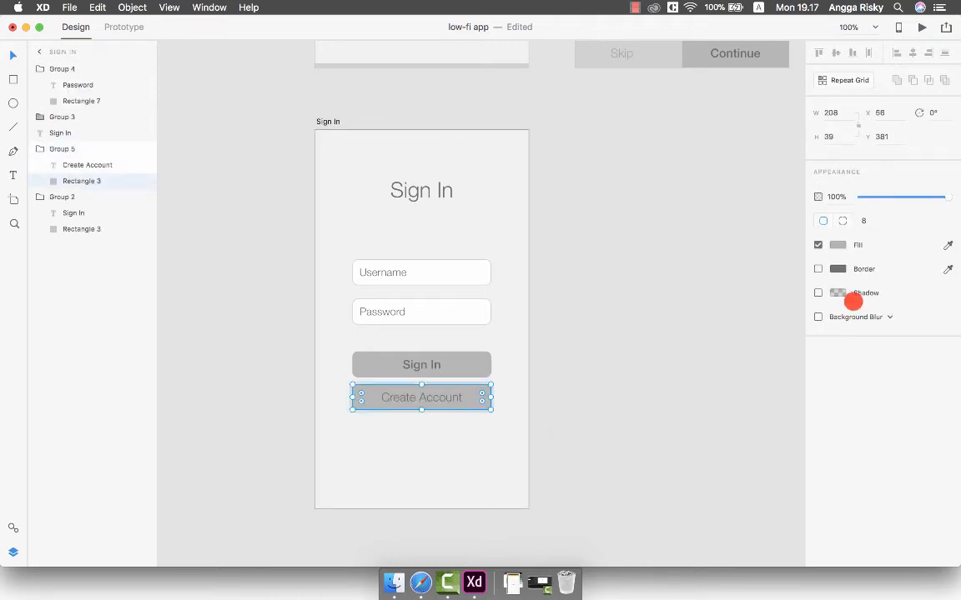
left_click(818, 247)
left_click(818, 268)
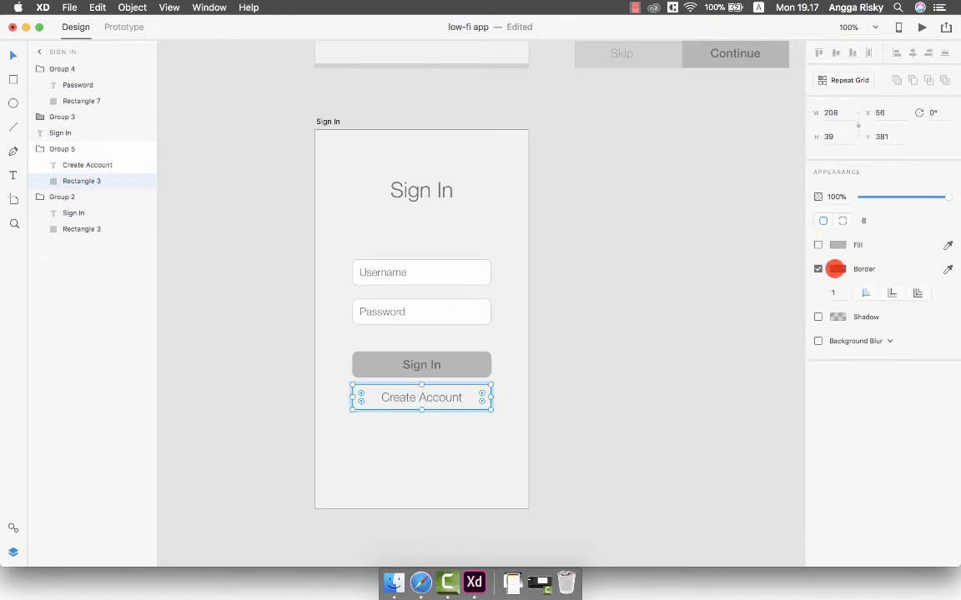
left_click(835, 269)
left_click(693, 339)
left_click(578, 352)
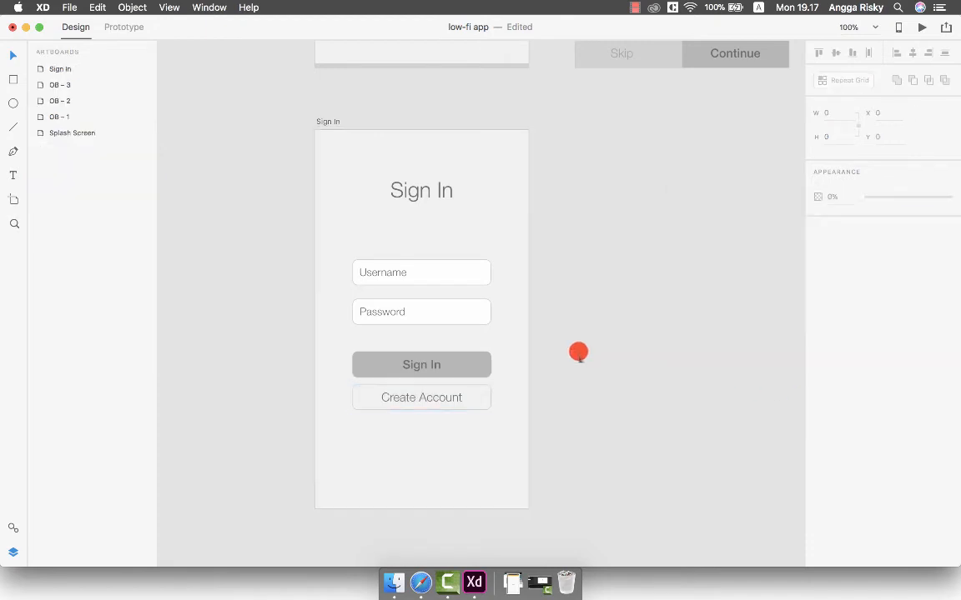
Set the Create Account label's fill colour to light grey #B4B4B4.
double_click(440, 397)
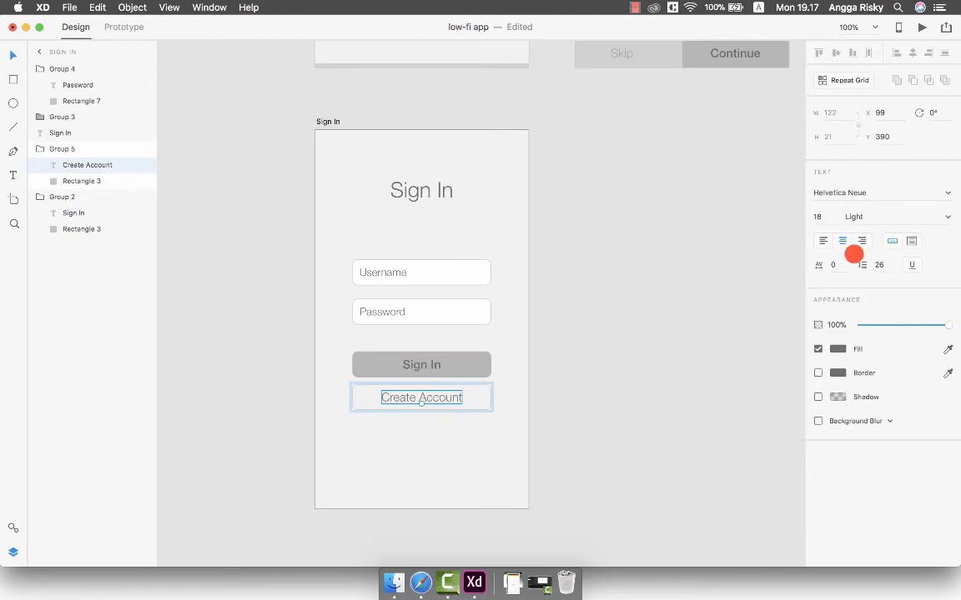
left_click(837, 349)
left_click_drag(689, 324, 669, 304)
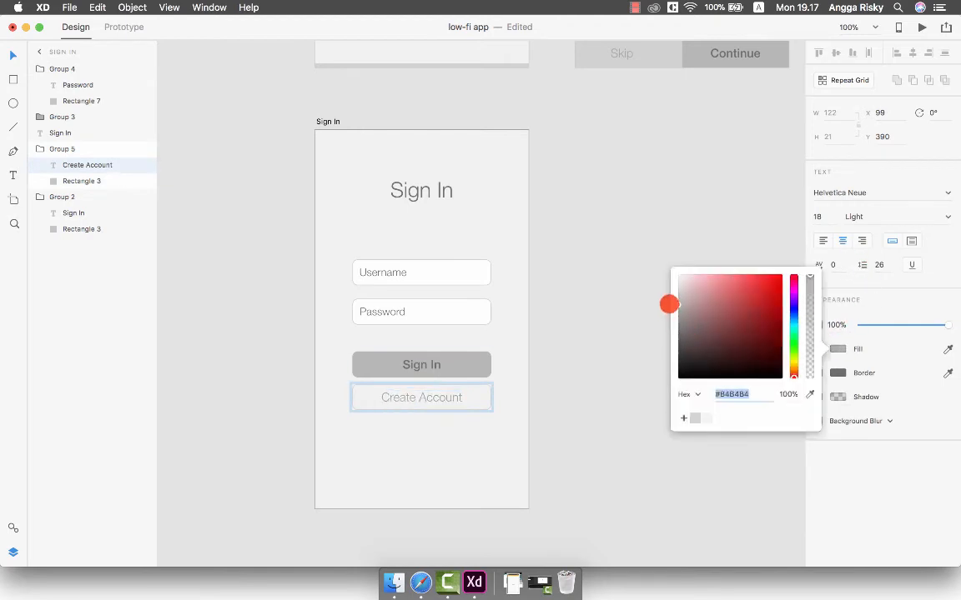
left_click(607, 312)
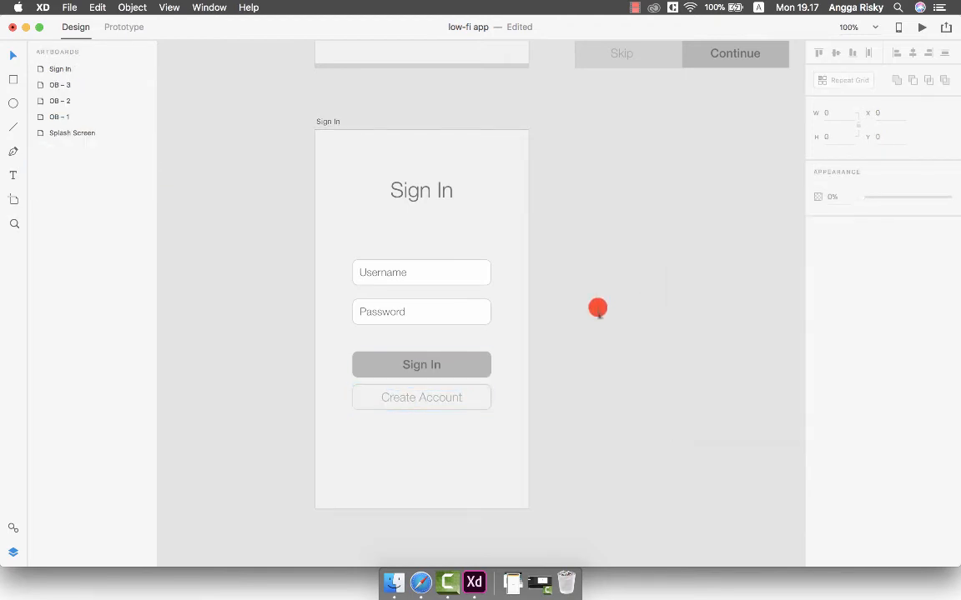
scroll(476, 247, "right", 2)
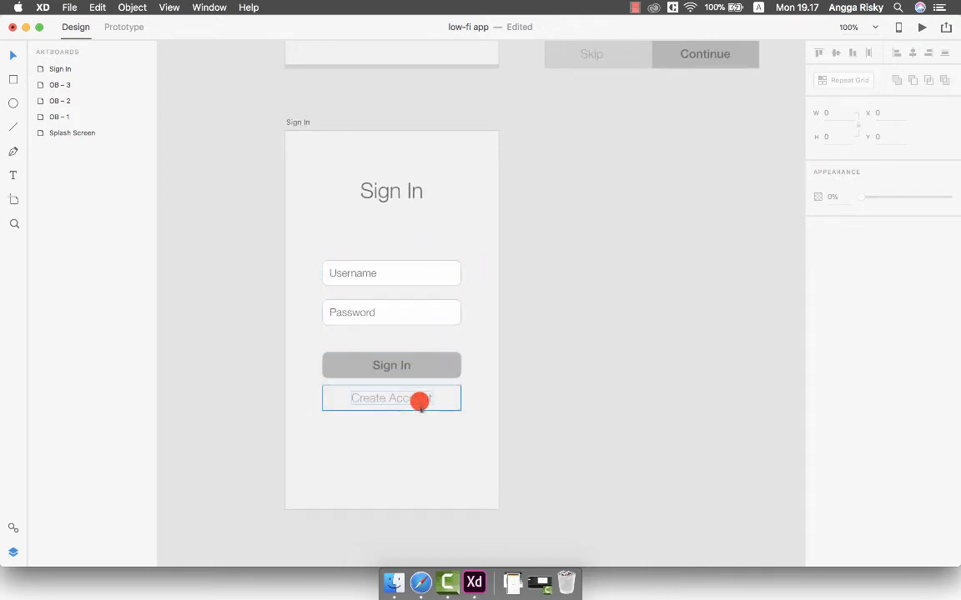
scroll(492, 370, "up", 2)
scroll(499, 368, "down", 2)
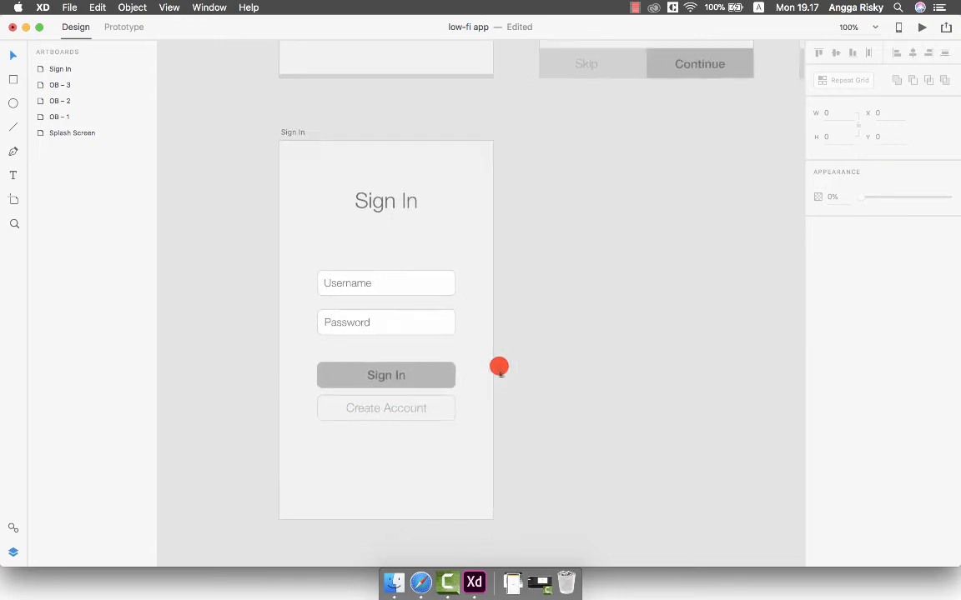
scroll(498, 367, "up", 2)
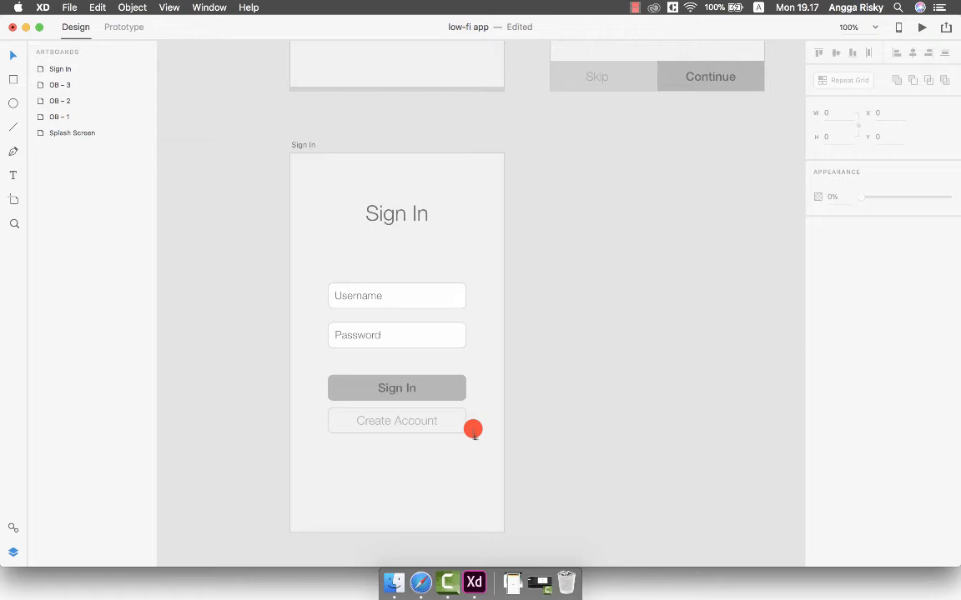
scroll(481, 389, "down", 1)
scroll(480, 389, "right", 1)
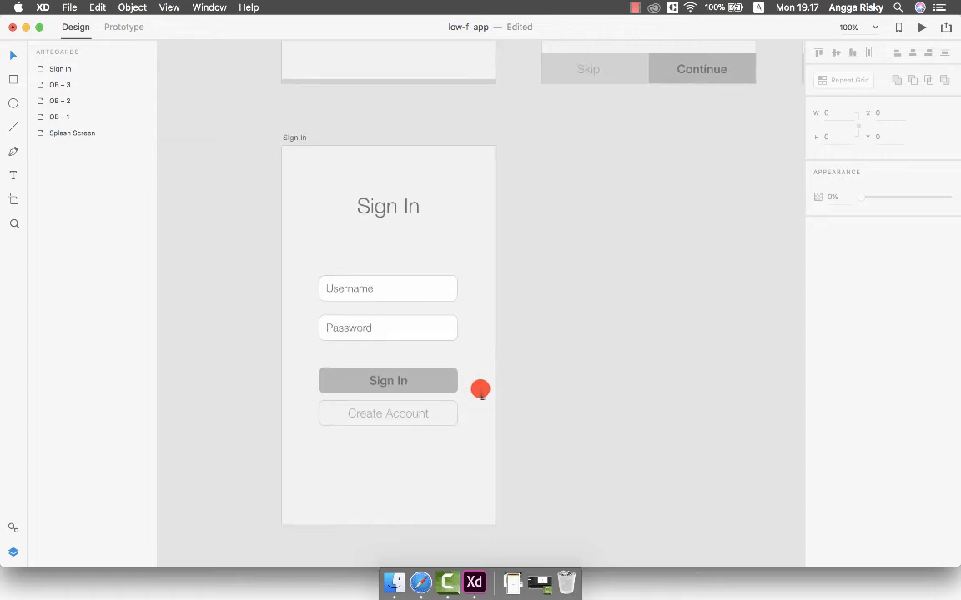
scroll(481, 389, "right", 1)
scroll(480, 390, "left", 2)
scroll(480, 389, "down", 1)
right_click(480, 388)
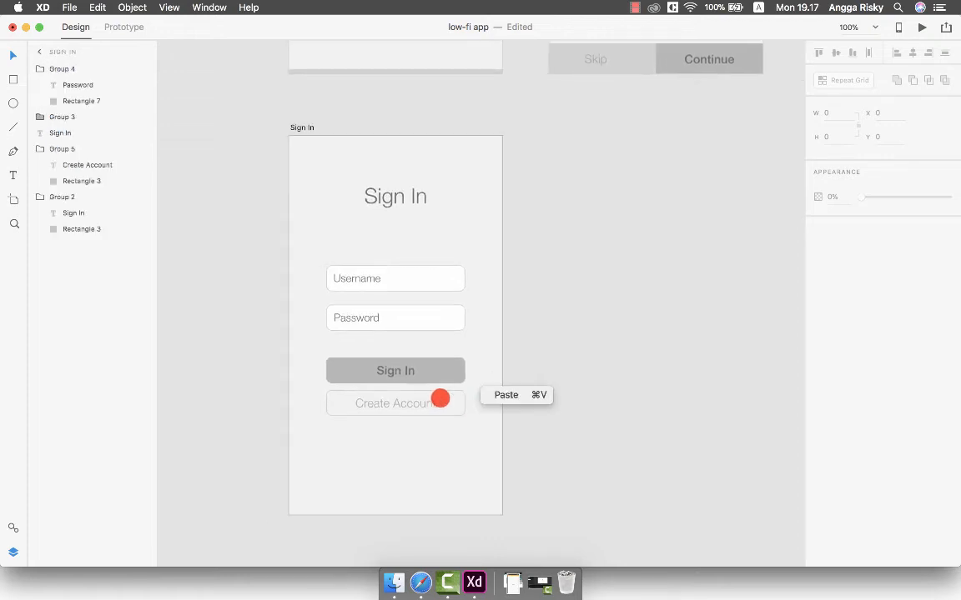
left_click(431, 396)
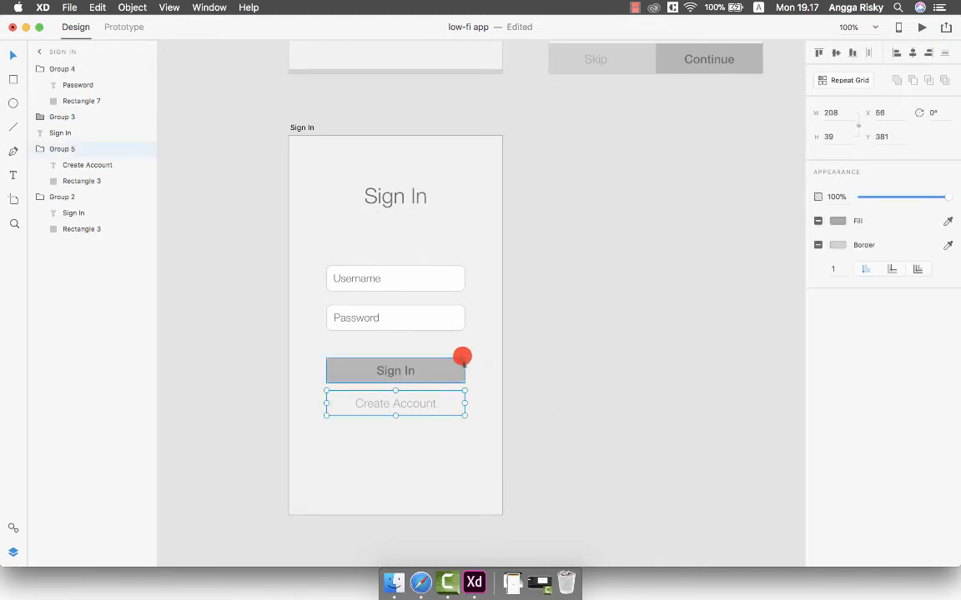
left_click(467, 349)
Duplicate the Sign In artboard so the copy sits beside the original.
scroll(469, 351, "right", 1)
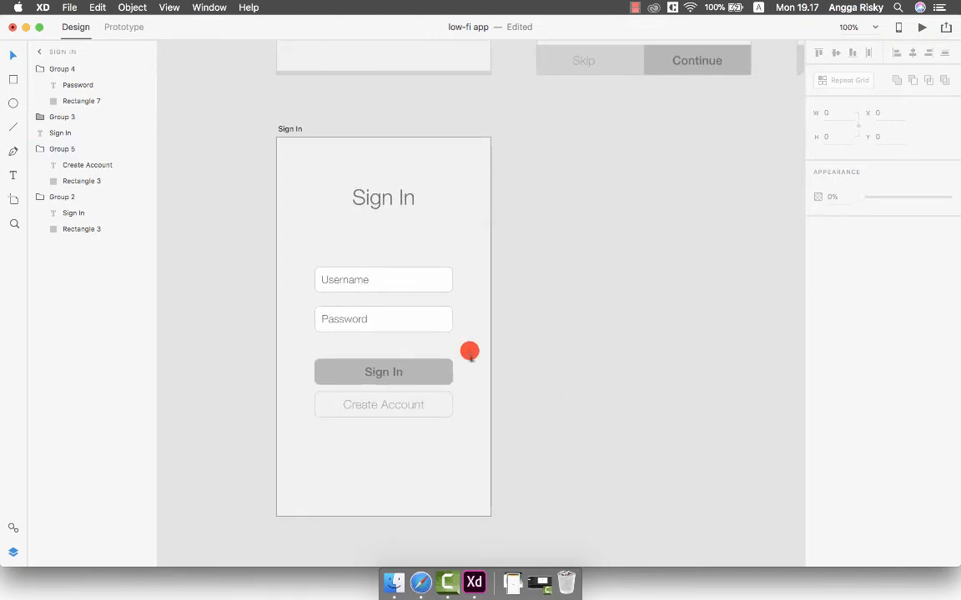
scroll(470, 350, "right", 5)
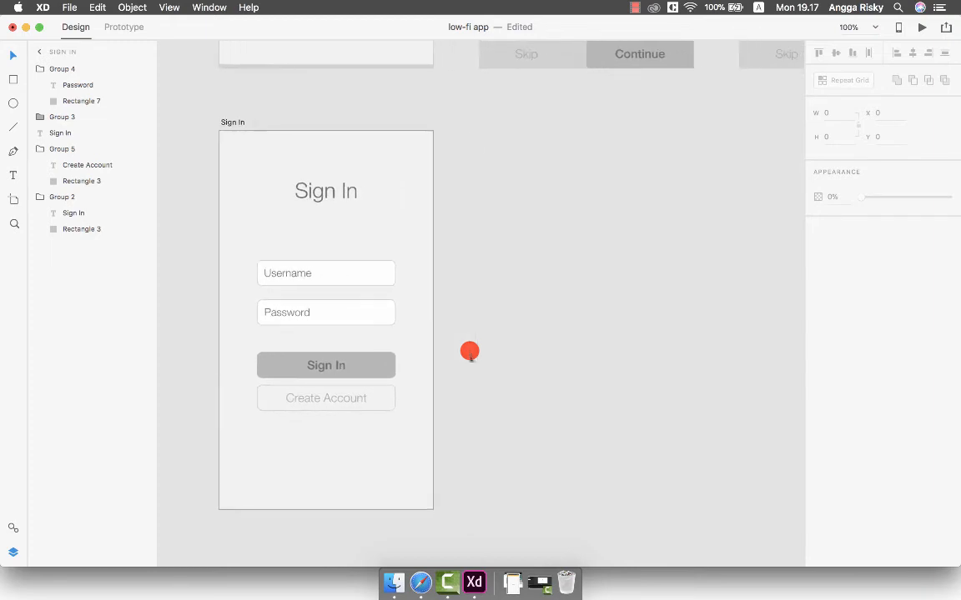
left_click(224, 122)
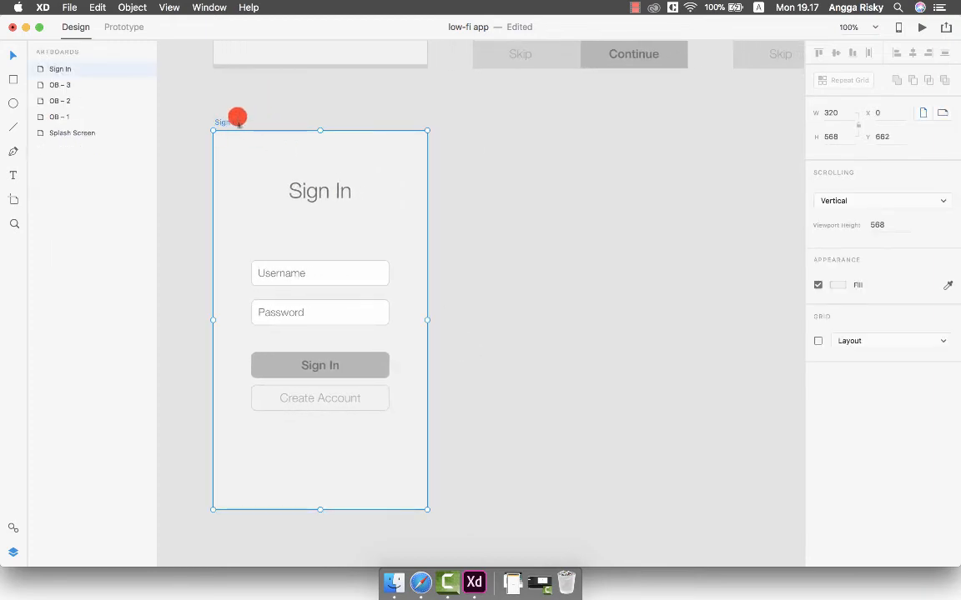
key("super+d")
scroll(369, 117, "right", 6)
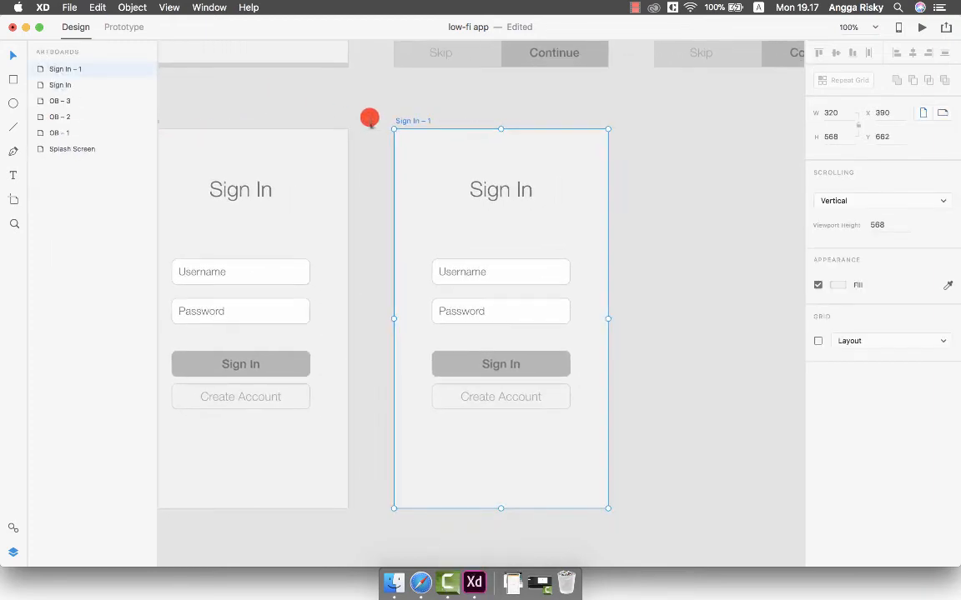
left_click(631, 230)
Replace the Username placeholder on the copied screen with "juliapixel", left-align it and nudge it to X 66.
double_click(431, 270)
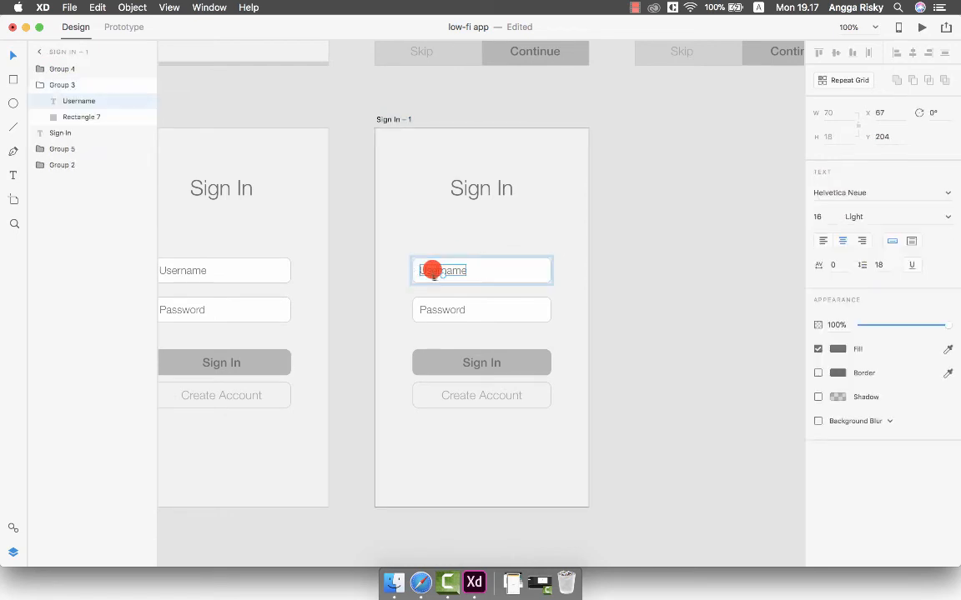
double_click(432, 270)
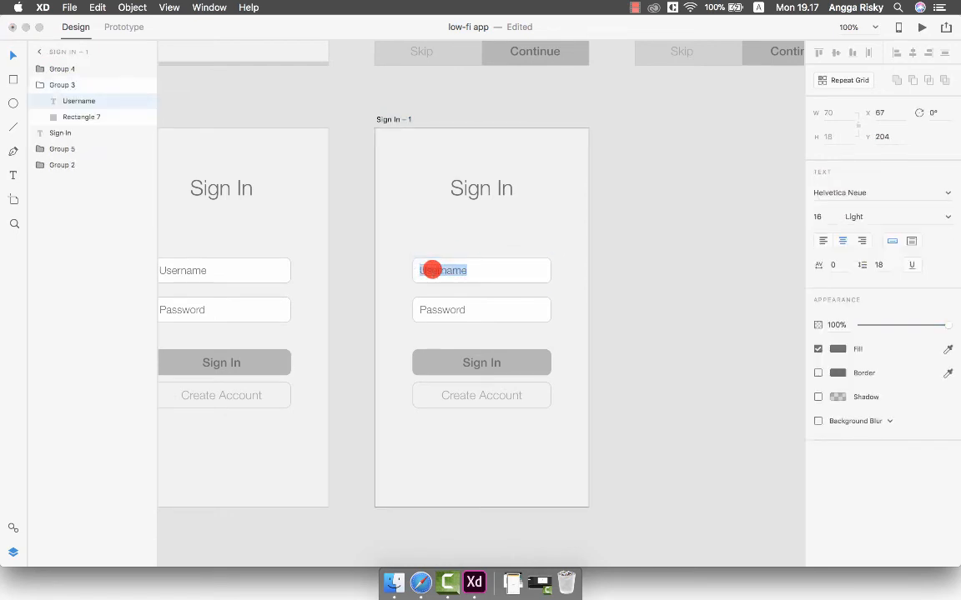
key("BackSpace")
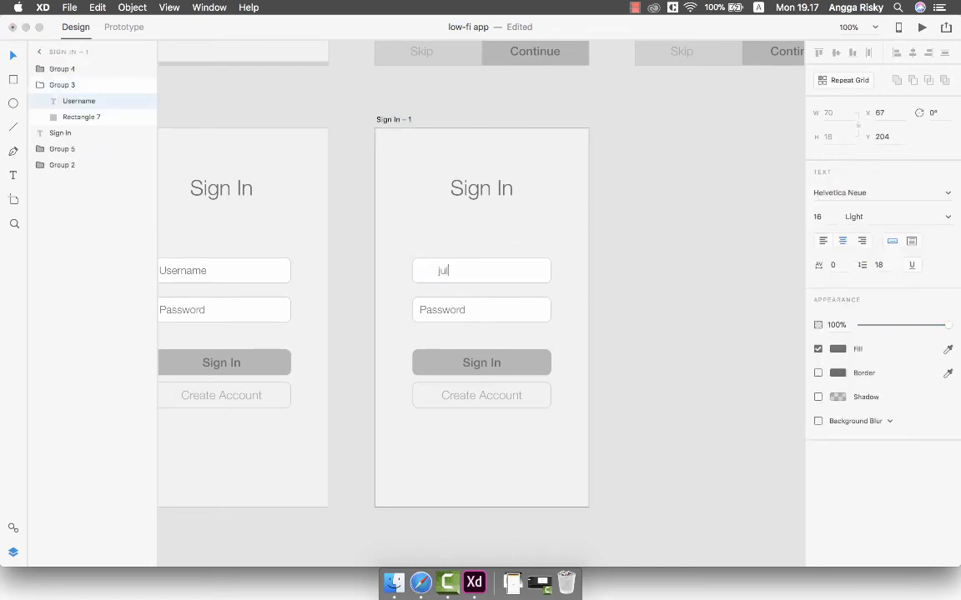
key("Escape")
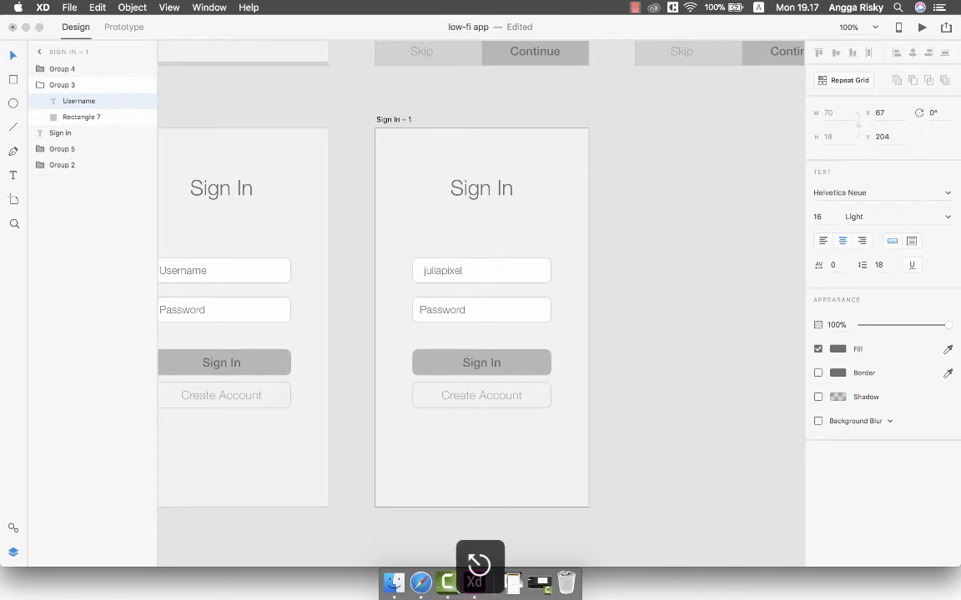
key("alt+Left")
key("alt+Left")
key("alt+Left")
key("alt+Left")
key("alt+Left")
key("alt+Left")
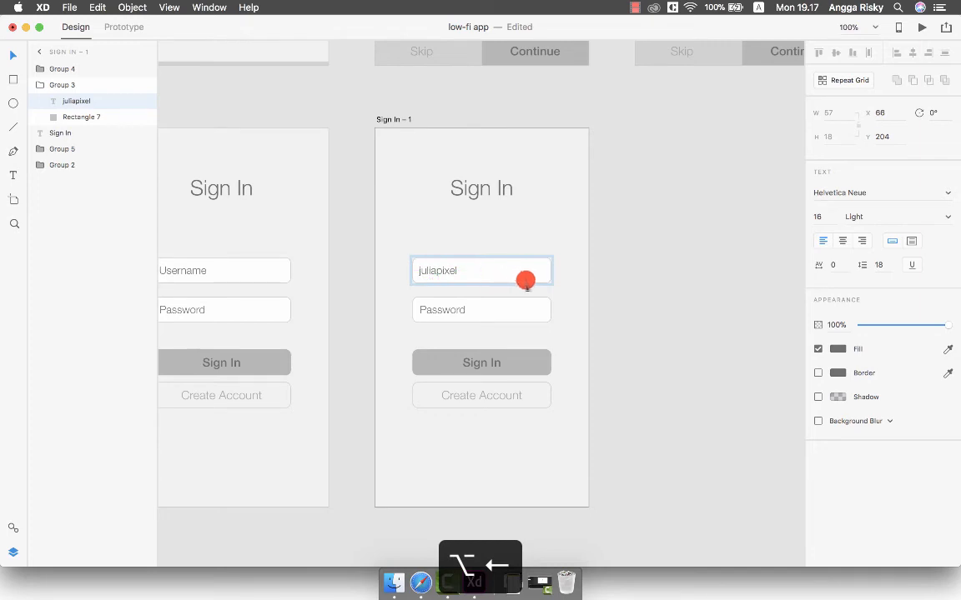
Replace the Password placeholder on the copied screen with six asterisks and nudge them down to Y 267.
double_click(447, 310)
double_click(448, 310)
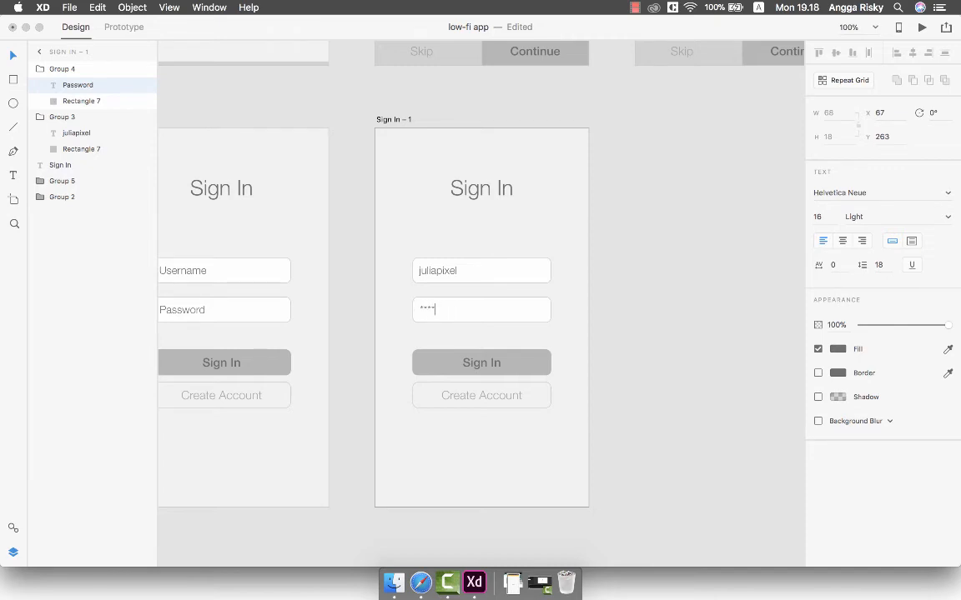
key("Escape")
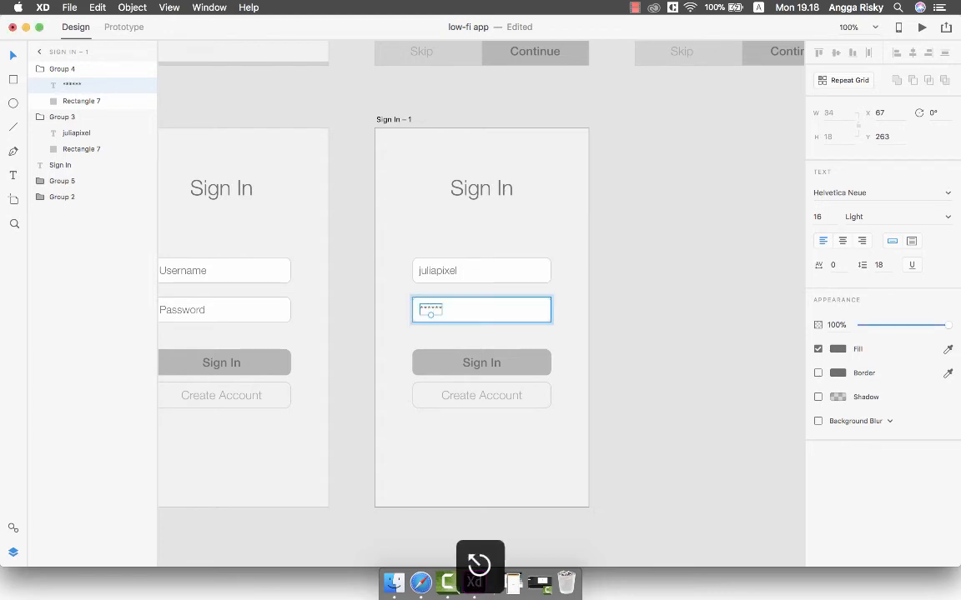
left_click(635, 267)
Review the Splash Screen and OB – 1 artboards against the two Sign In screens below them.
scroll(638, 268, "left", 6)
scroll(638, 268, "up", 3)
scroll(638, 269, "up", 10)
scroll(638, 269, "left", 3)
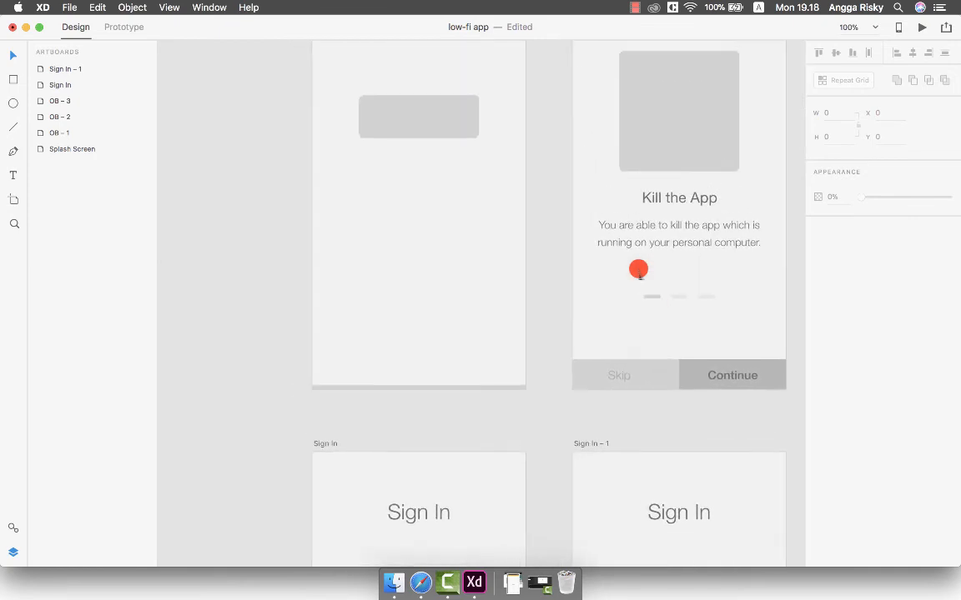
scroll(635, 268, "down", 2)
scroll(634, 267, "right", 3)
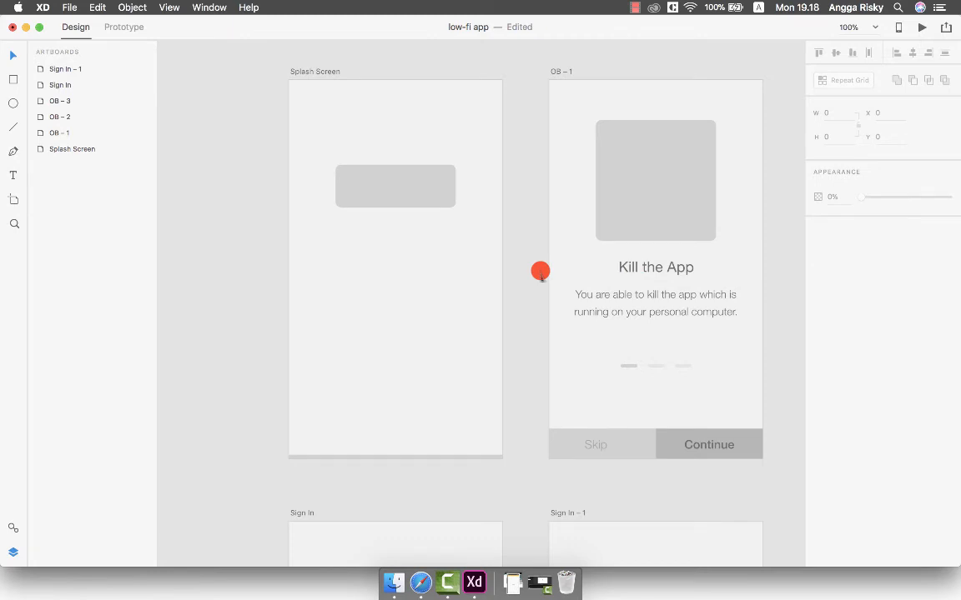
scroll(540, 271, "right", 5)
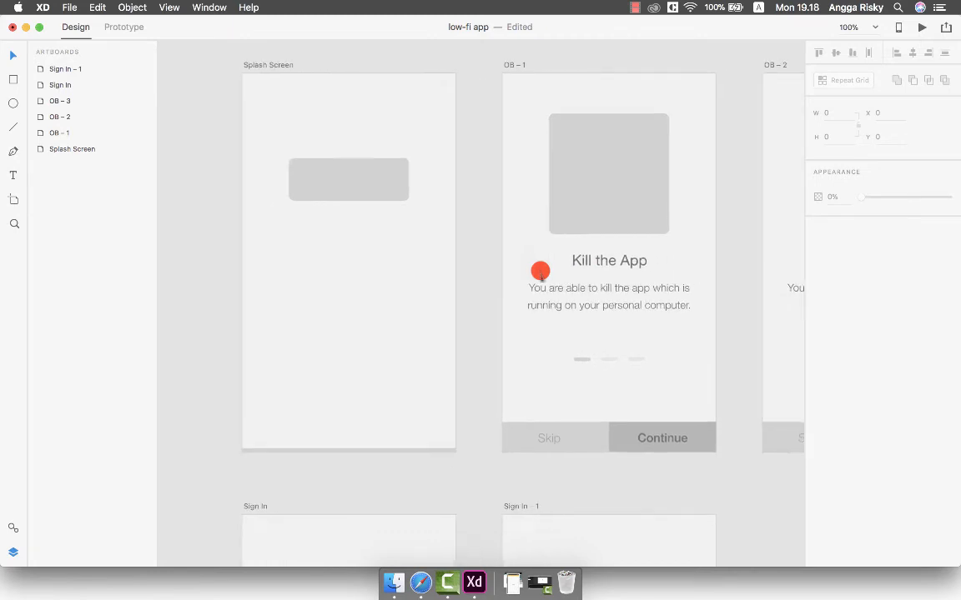
scroll(538, 270, "left", 2)
scroll(538, 270, "up", 2)
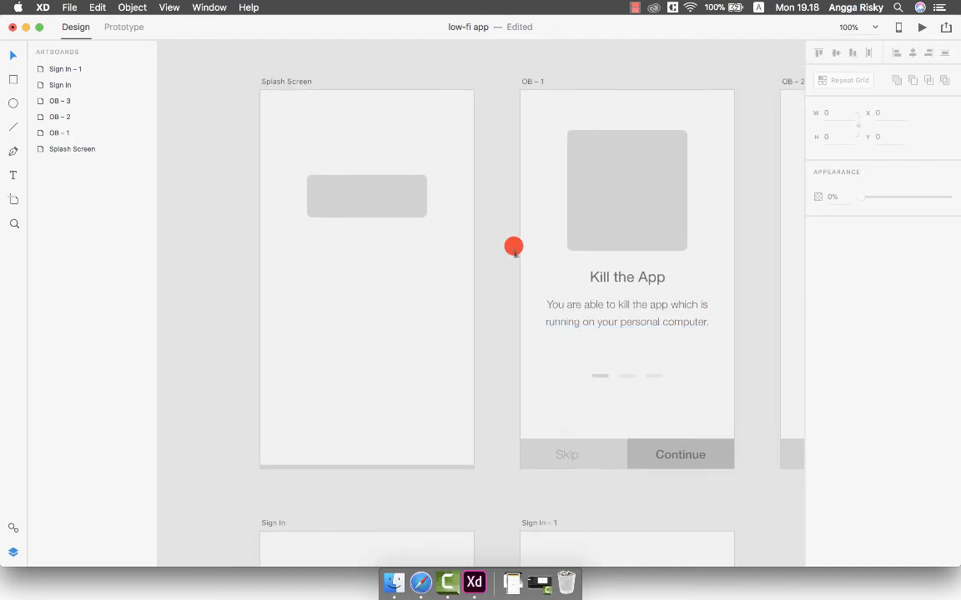
scroll(513, 247, "right", 2)
scroll(513, 247, "down", 10)
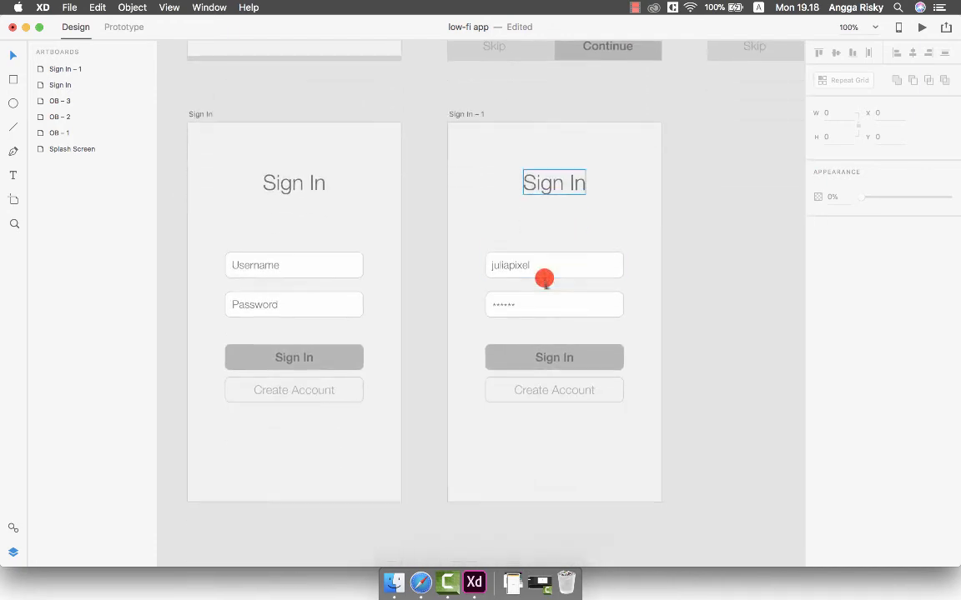
scroll(544, 281, "up", 5)
scroll(544, 280, "left", 2)
scroll(543, 278, "right", 4)
scroll(543, 279, "down", 2)
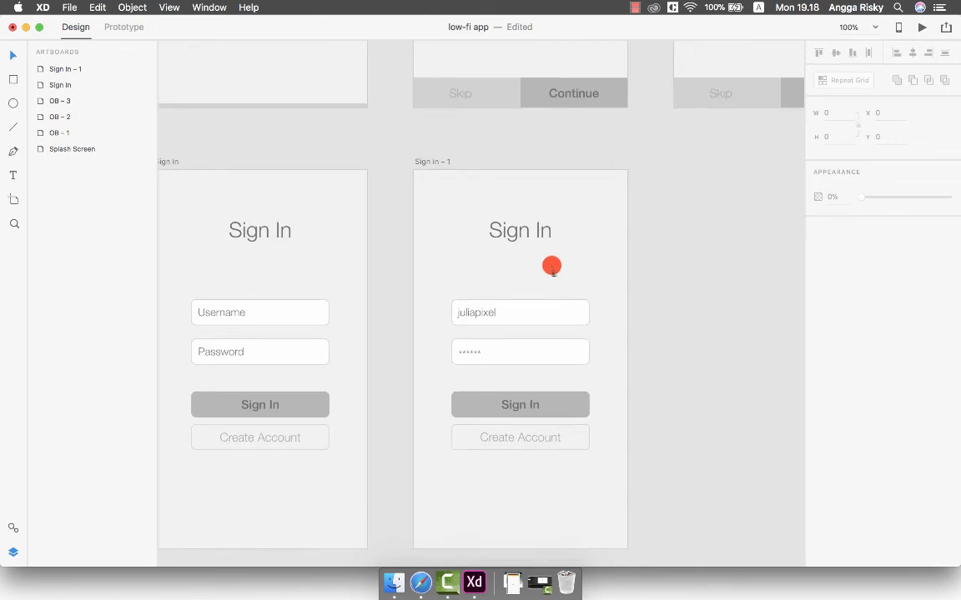
Set the character spacing of the asterisk text in the Sign In – 1 password field to 1.
scroll(552, 269, "down", 1)
scroll(551, 269, "right", 1)
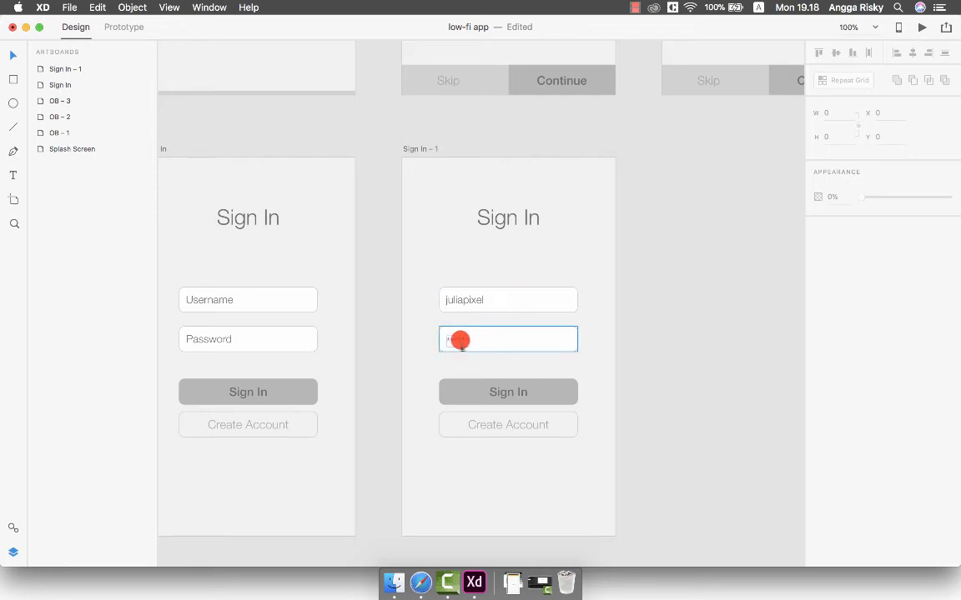
double_click(457, 337)
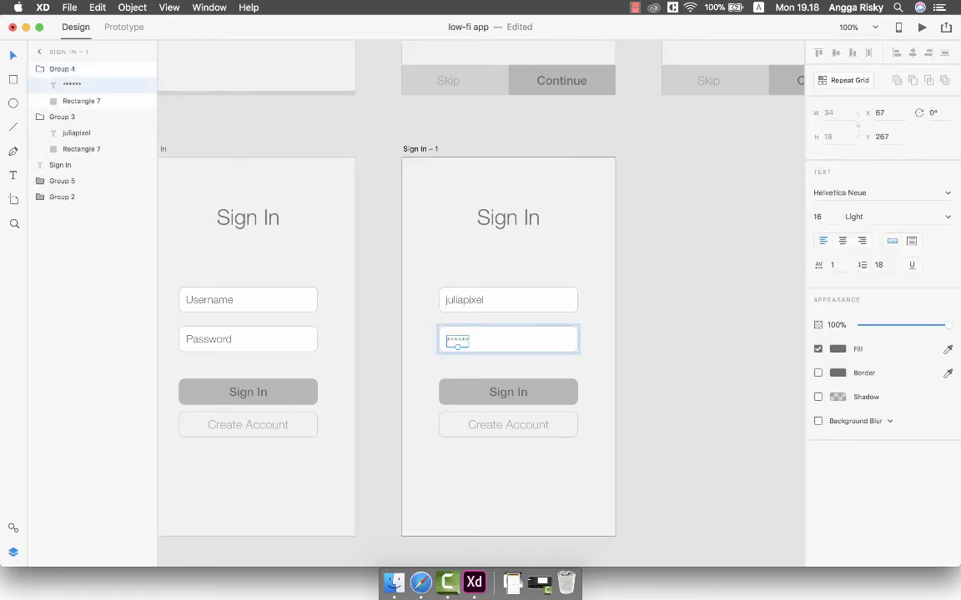
left_click(654, 294)
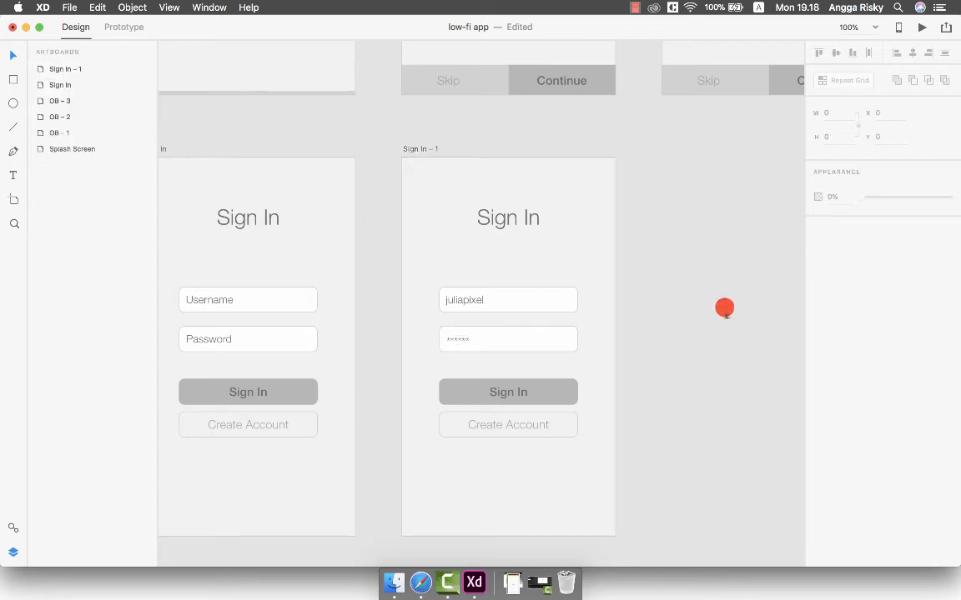
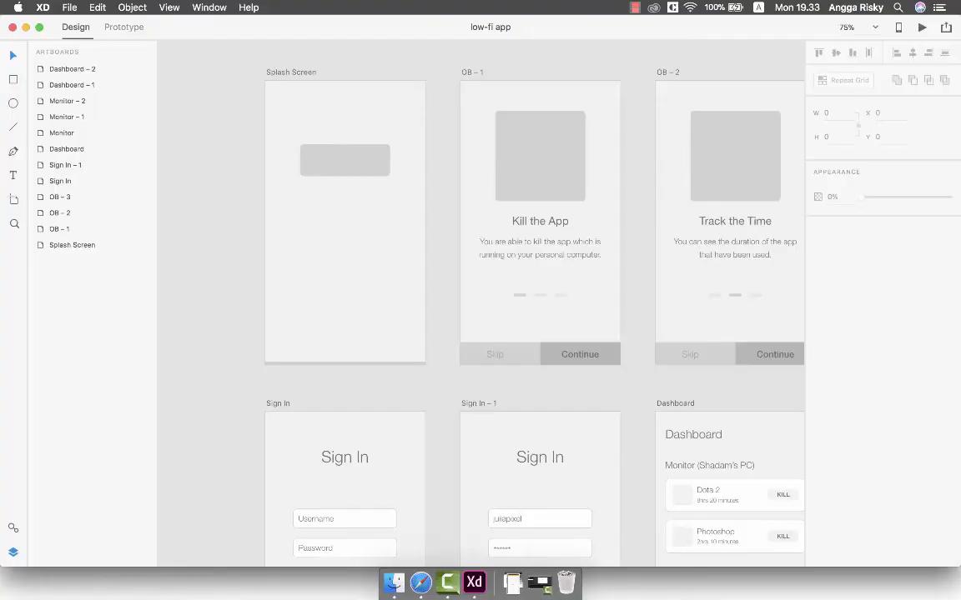
Switch the document to prototyping mode, with the splash, onboarding and sign-in artboards in view.
scroll(209, 90, "down", 6)
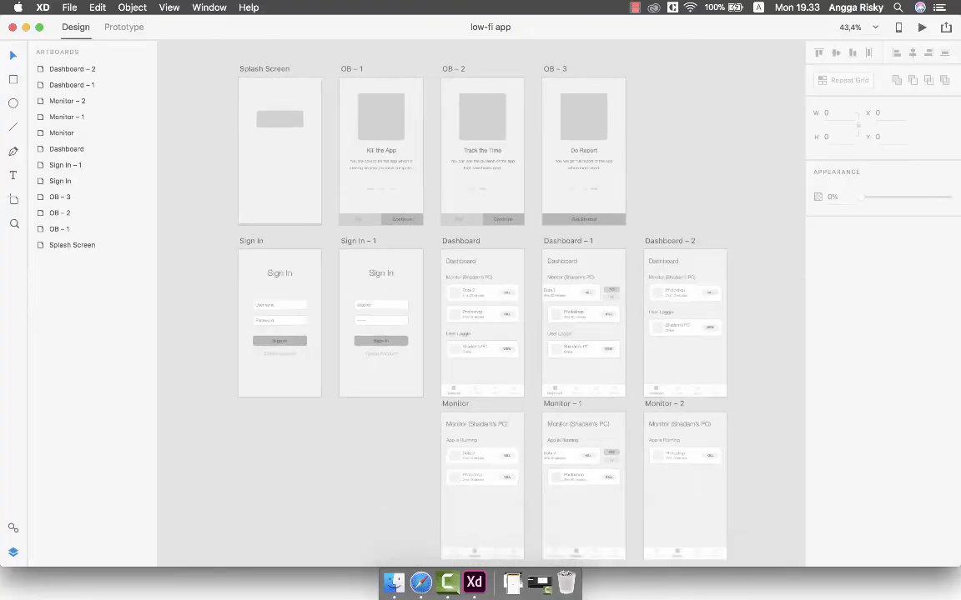
scroll(427, 179, "up", 3)
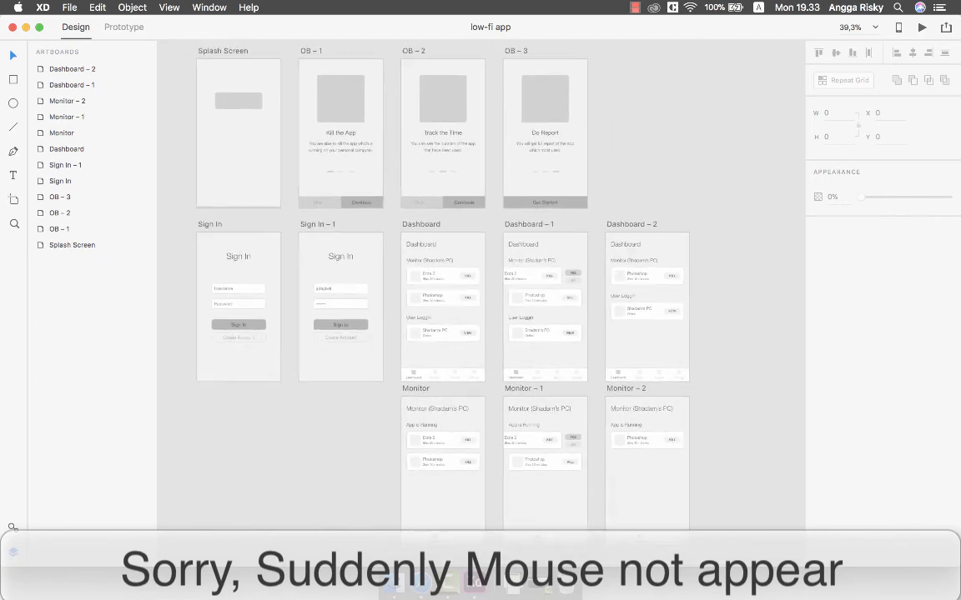
left_click(124, 27)
scroll(295, 92, "up", 3)
scroll(295, 92, "left", 2)
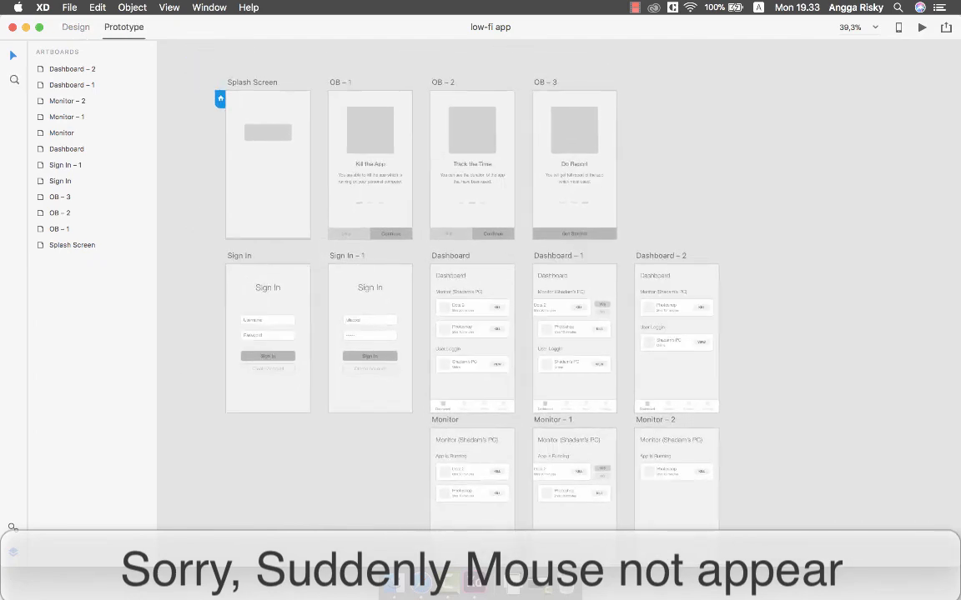
scroll(295, 91, "up", 4)
scroll(317, 145, "up", 3)
scroll(317, 145, "down", 4)
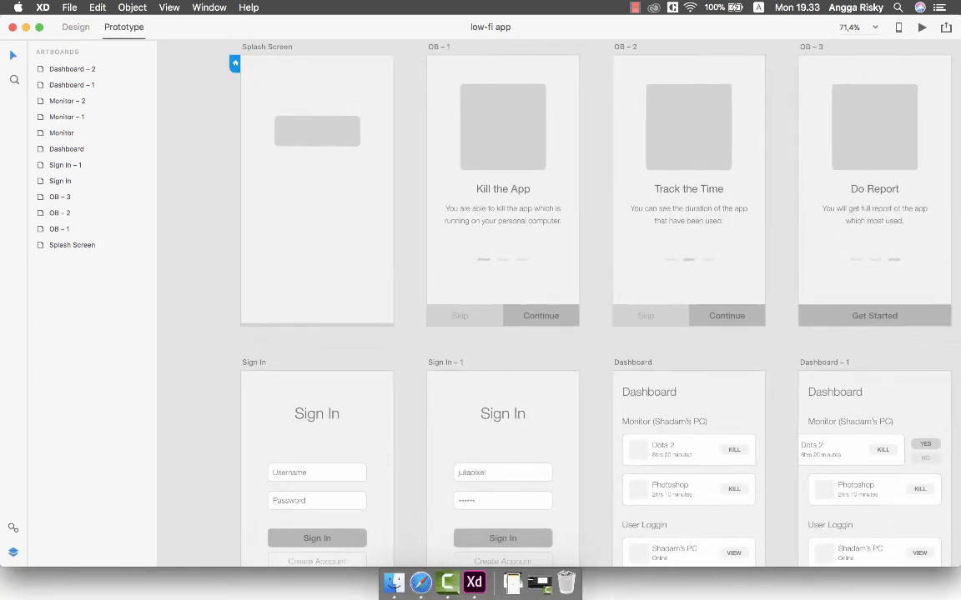
Link the Splash Screen's rectangle to the OB – 1 artboard with a Slide Left transition and save the file.
left_click(267, 46)
scroll(284, 75, "up", 1)
left_click(327, 154)
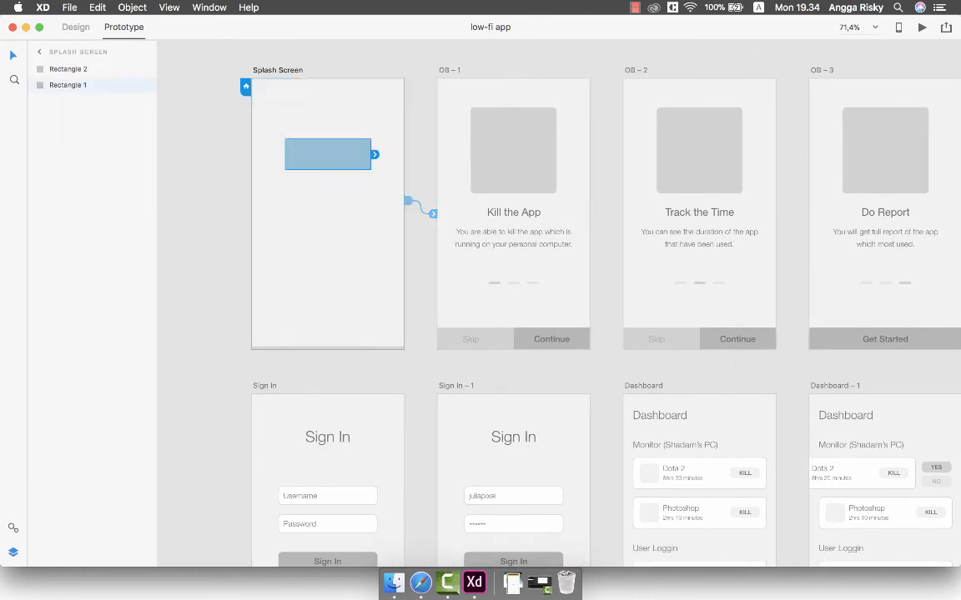
scroll(539, 285, "up", 2)
scroll(539, 285, "right", 1)
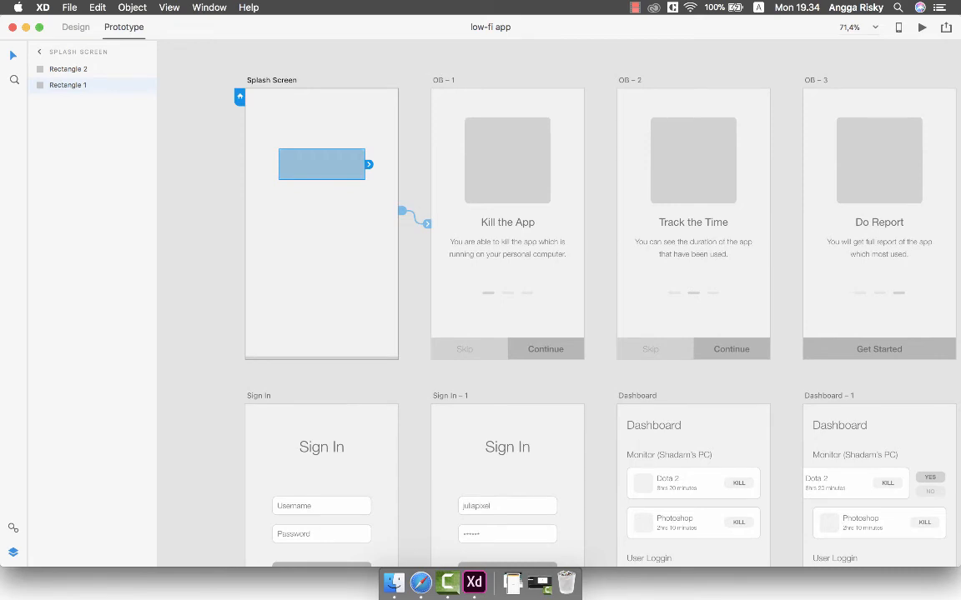
left_click_drag(369, 165, 467, 159)
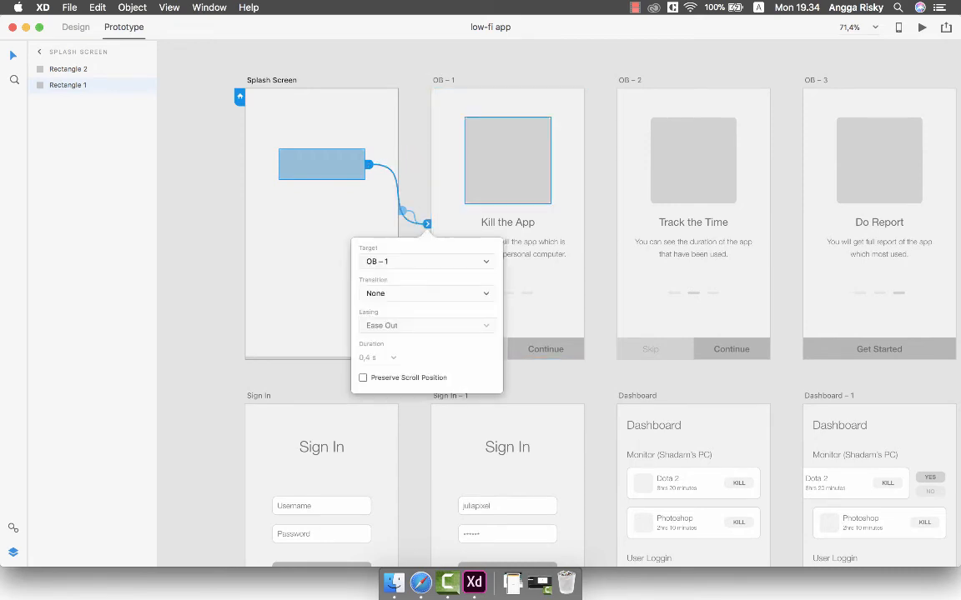
left_click(425, 294)
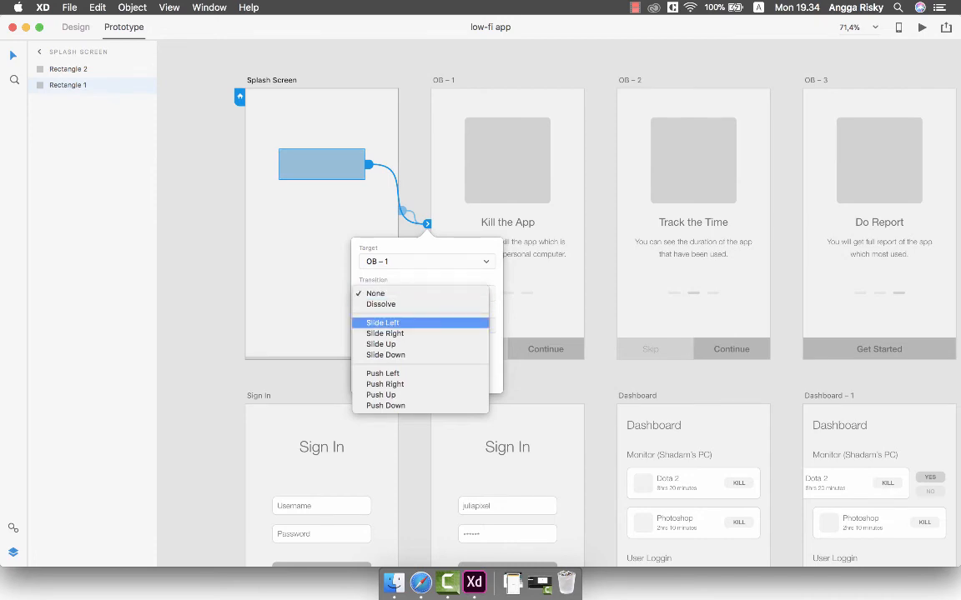
left_click(382, 322)
key("Escape")
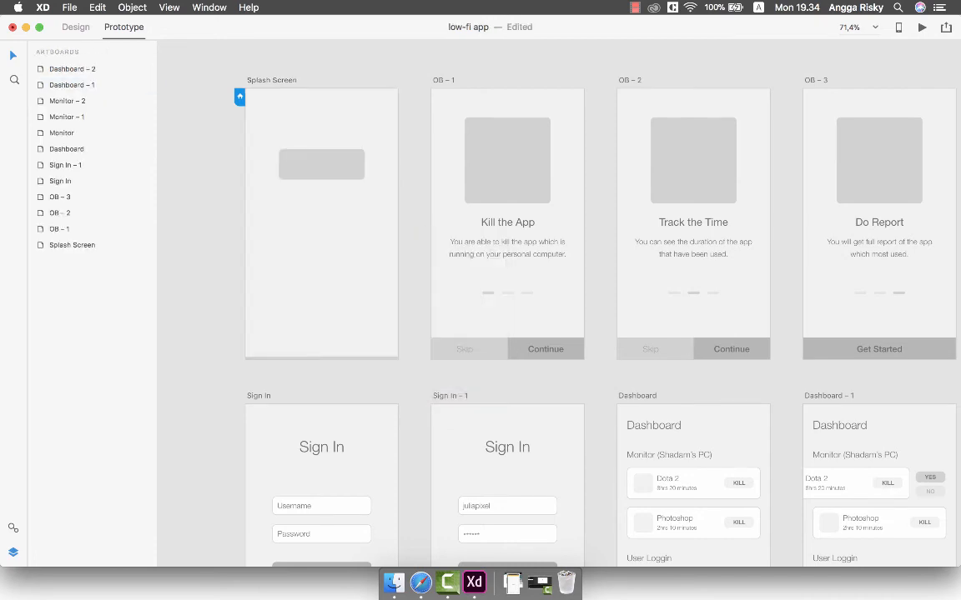
key("super+s")
Review the full set of artboards, from the onboarding screens to the Dashboard and Monitor variants.
scroll(559, 317, "down", 2)
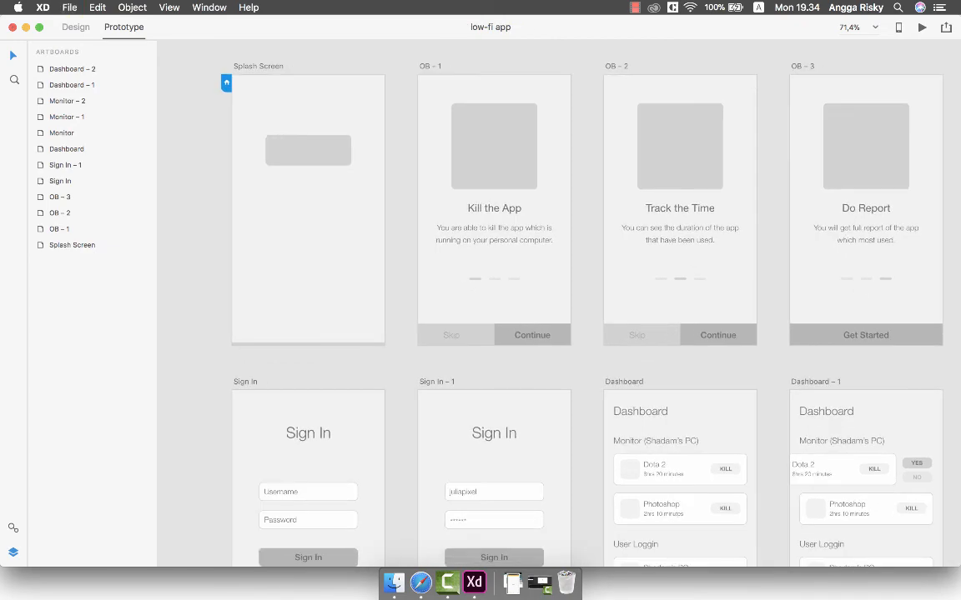
scroll(415, 79, "down", 2)
scroll(415, 80, "down", 3)
scroll(415, 80, "right", 3)
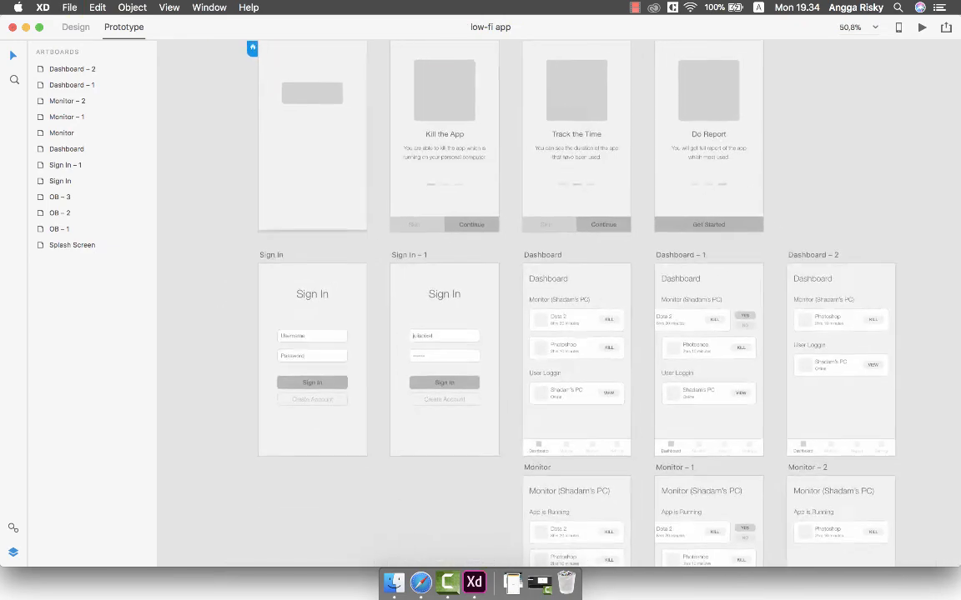
scroll(416, 79, "down", 1)
scroll(415, 79, "down", 3)
scroll(415, 79, "right", 2)
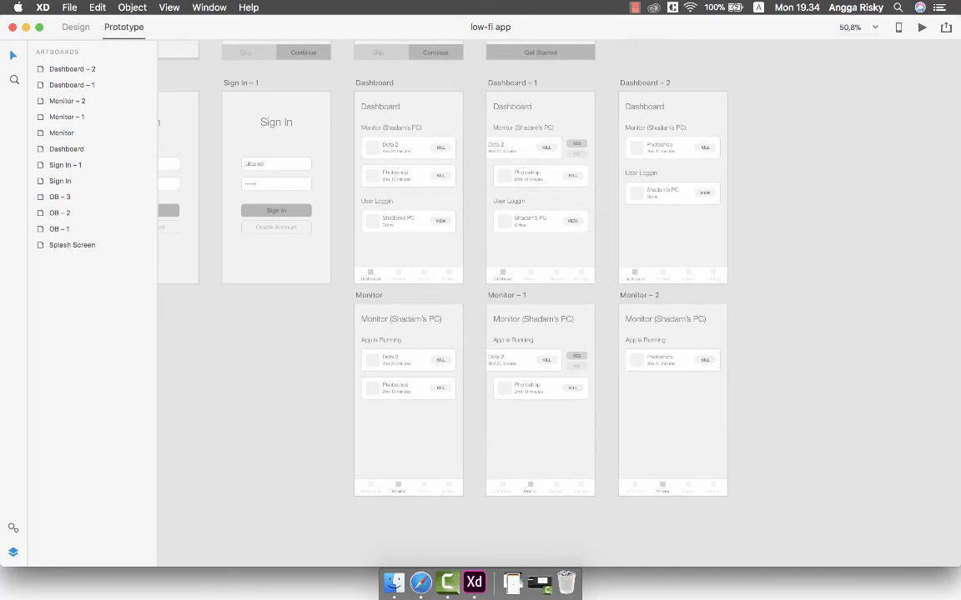
scroll(415, 82, "up", 2)
scroll(416, 81, "down", 2)
scroll(415, 82, "right", 1)
scroll(416, 82, "up", 1)
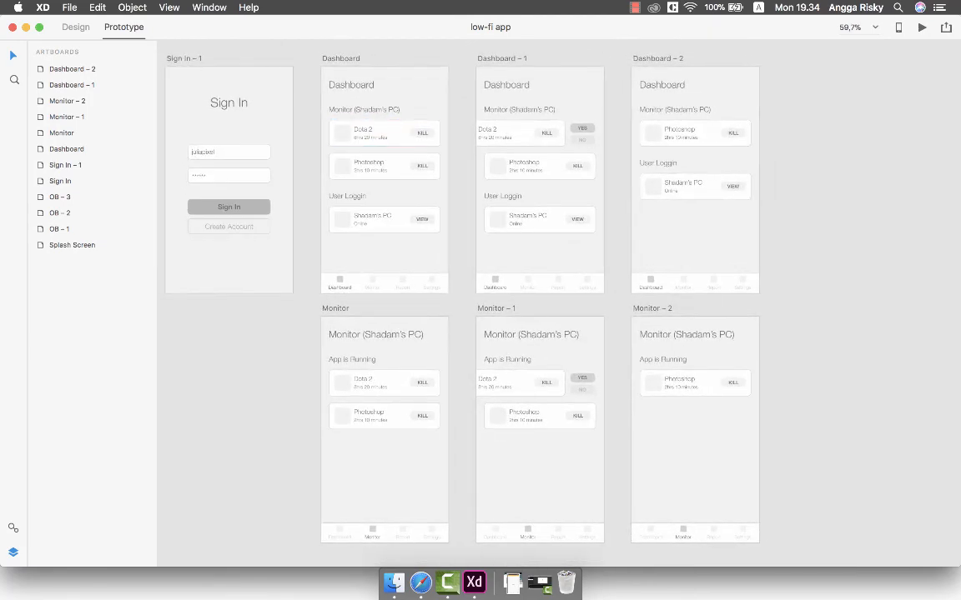
scroll(385, 134, "left", 1)
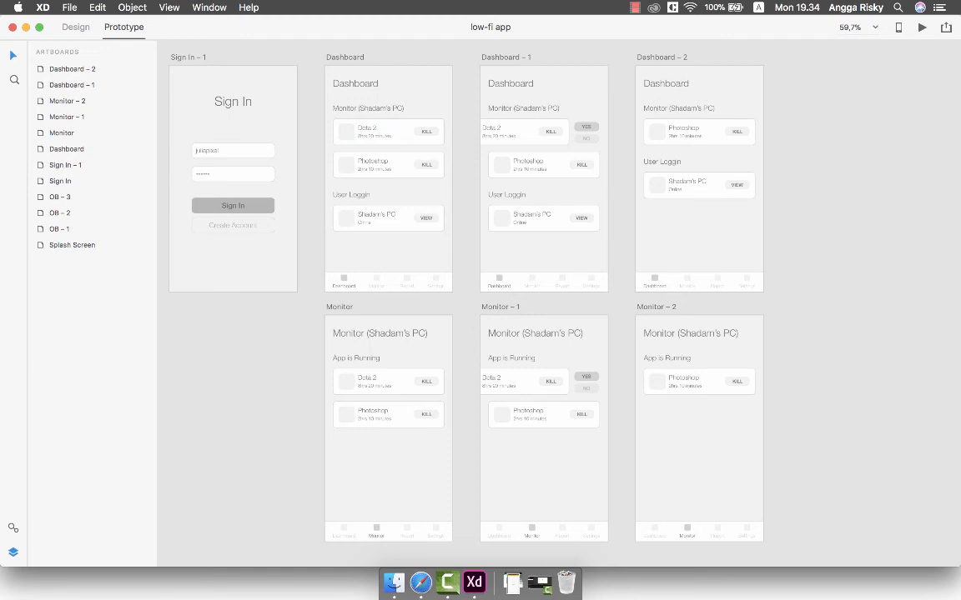
Inspect the prototype links of the Dota 2 card on the Dashboard artboard.
left_click(376, 132)
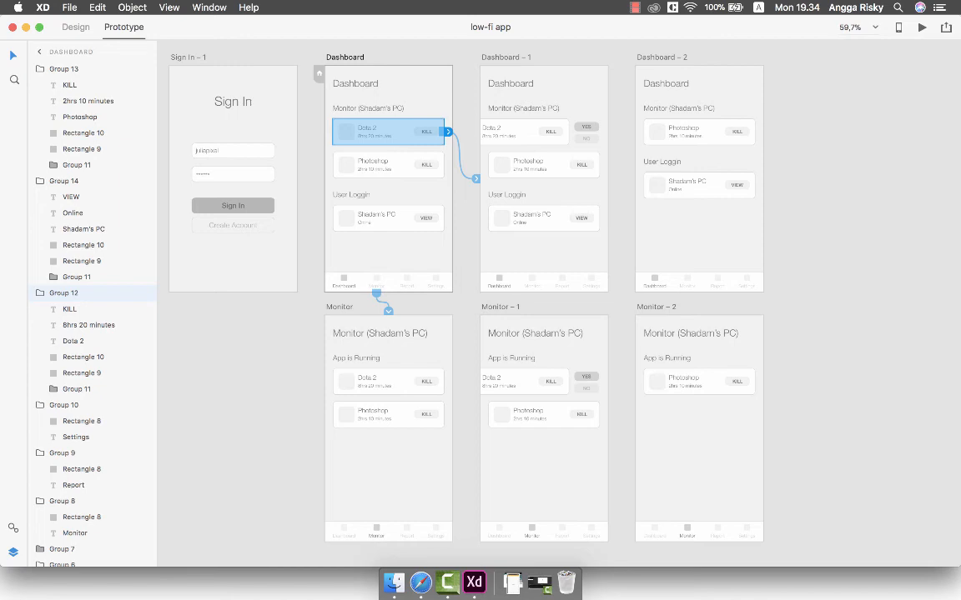
left_click(467, 104)
left_click(407, 131)
left_click(466, 105)
left_click(404, 132)
left_click(466, 105)
scroll(466, 104, "right", 1)
scroll(466, 105, "up", 1)
scroll(467, 104, "left", 2)
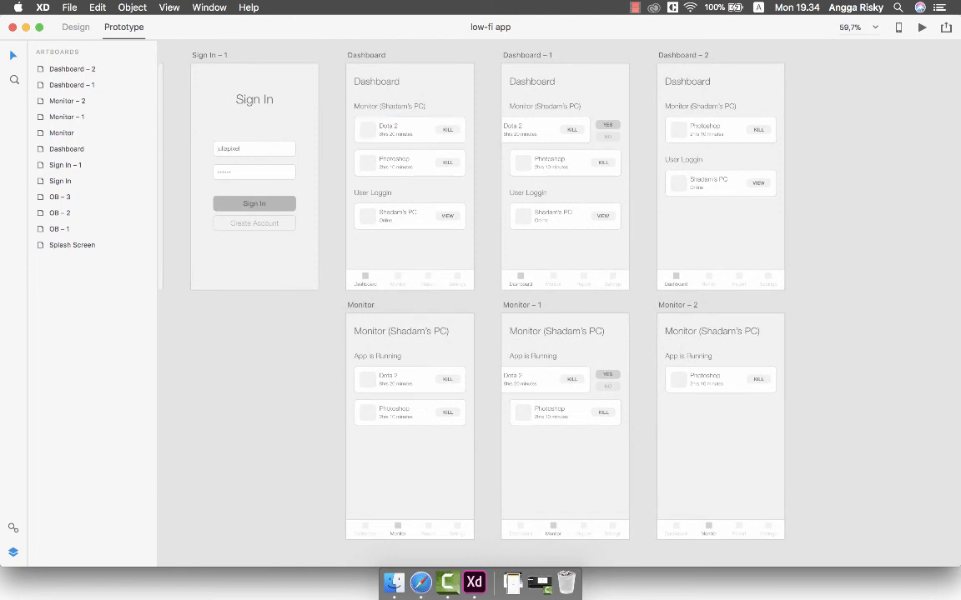
Preview the prototype, advance through the onboarding screens to Do Report and close the preview.
key("super+Return")
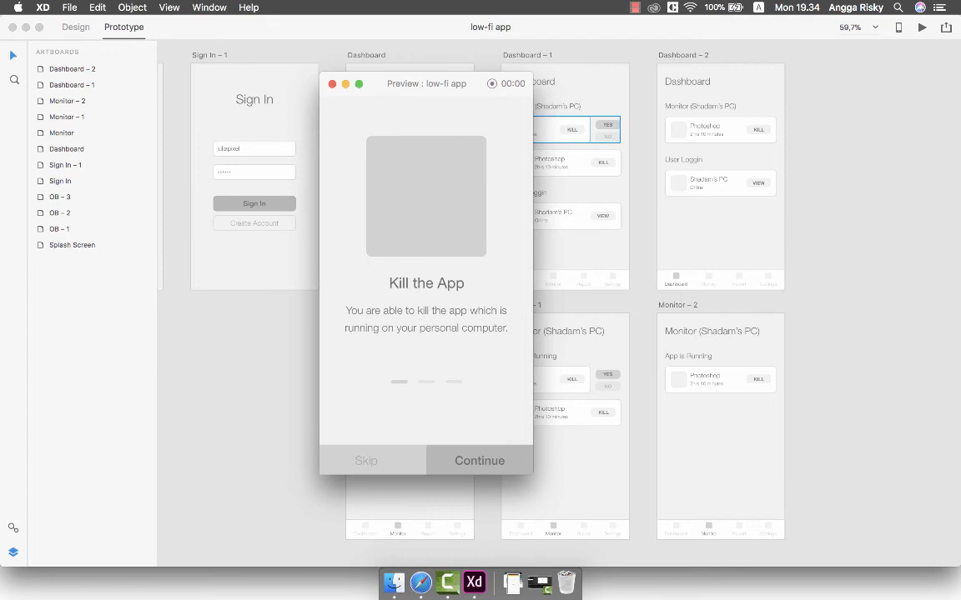
left_click(479, 461)
left_click(479, 461)
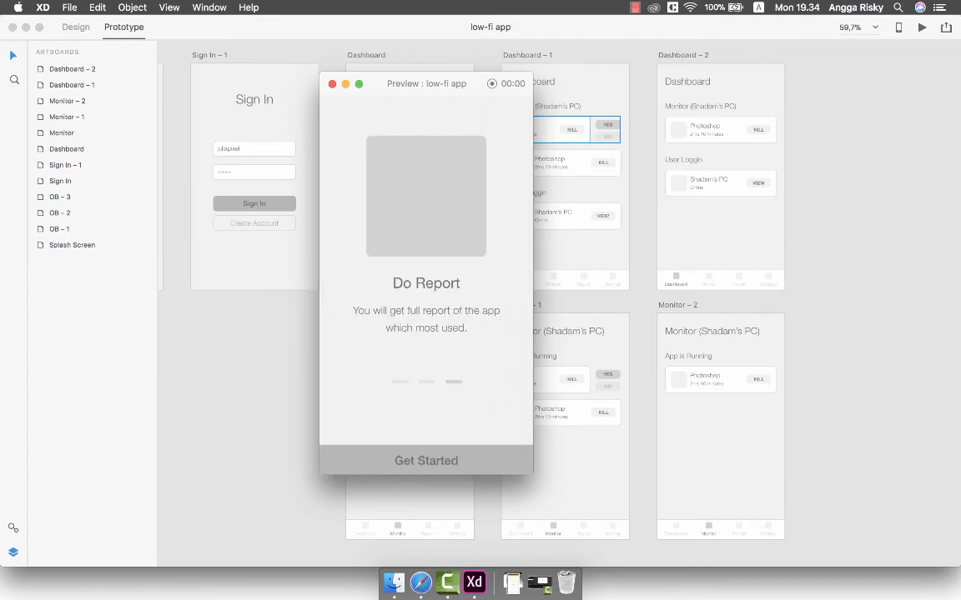
left_click(332, 85)
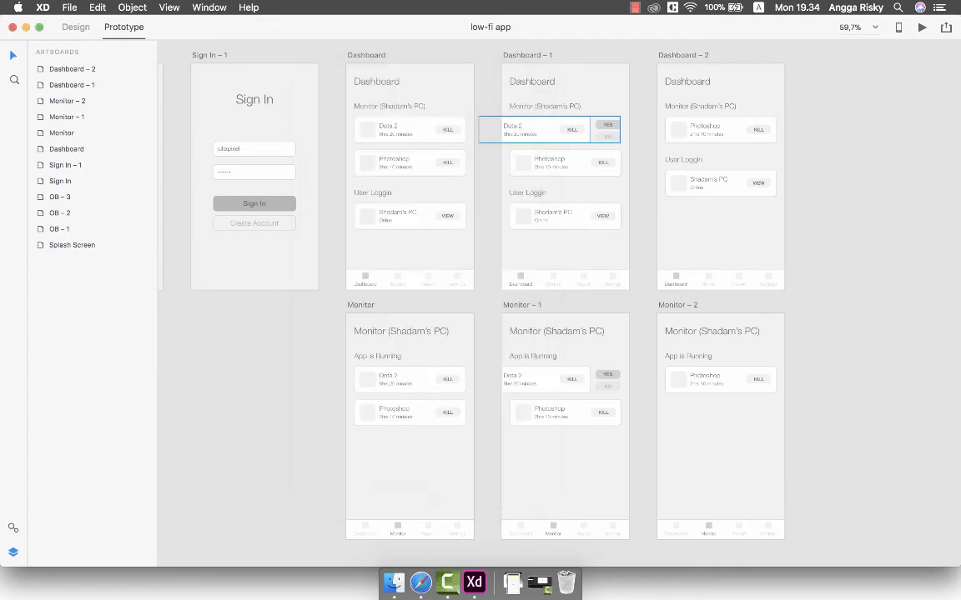
left_click(332, 85)
Restart the preview, skip the onboarding and go through the filled Sign In screen to the Dashboard.
key("super+Return")
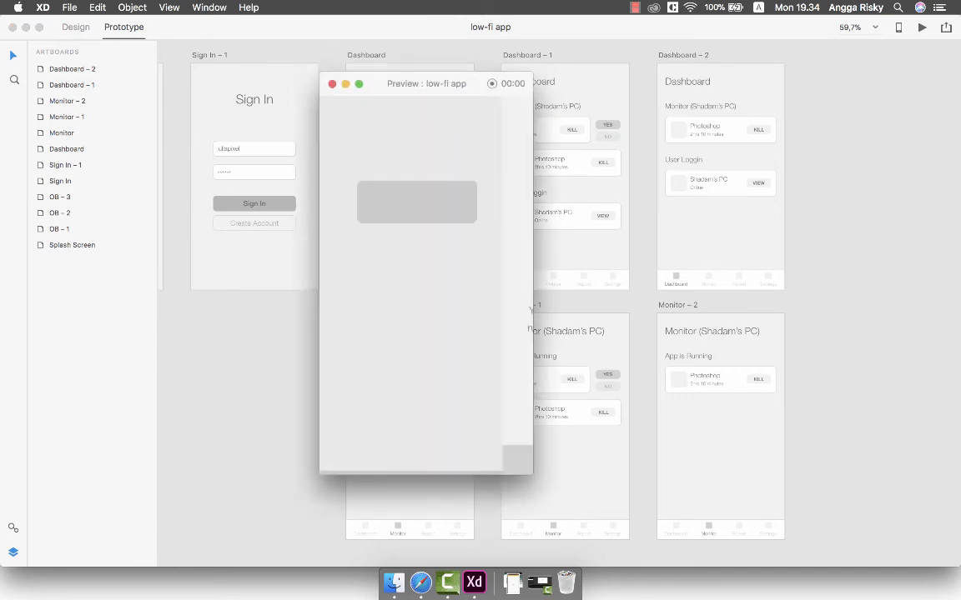
left_click(366, 461)
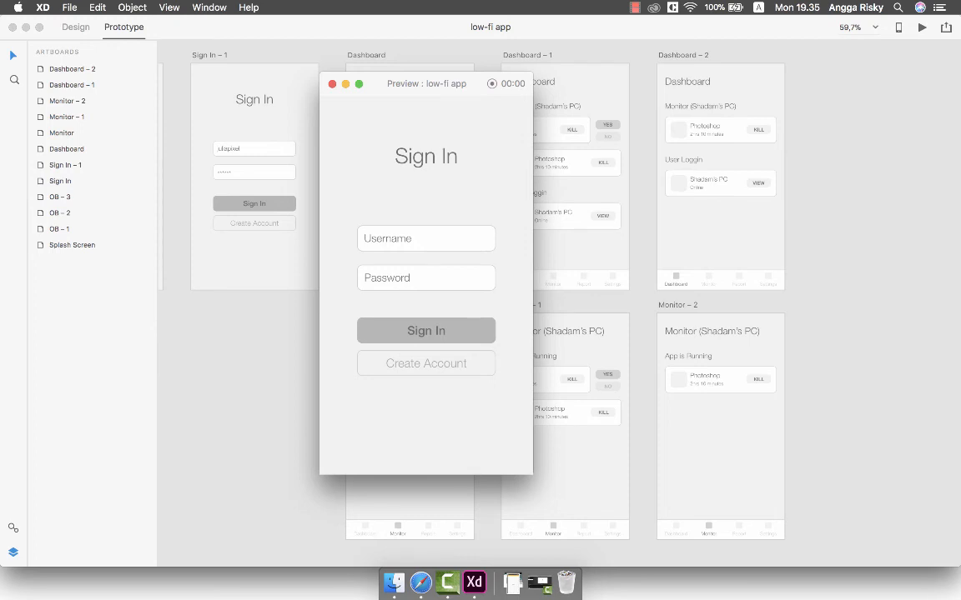
left_click(416, 240)
left_click(426, 331)
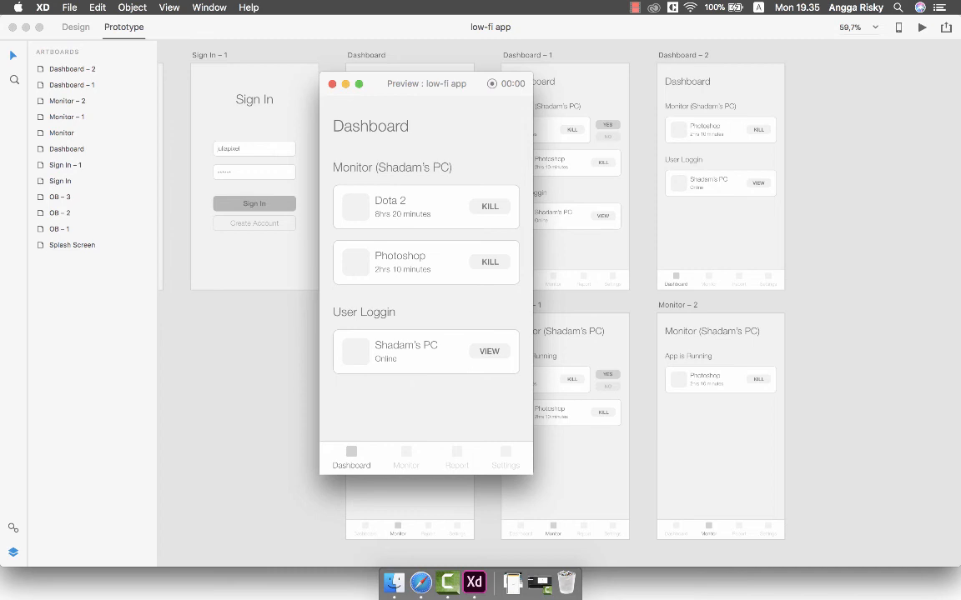
Test killing Dota 2 and answering NO on both the Dashboard and Monitor screens, and close the preview.
left_click(490, 207)
left_click(498, 219)
left_click(406, 458)
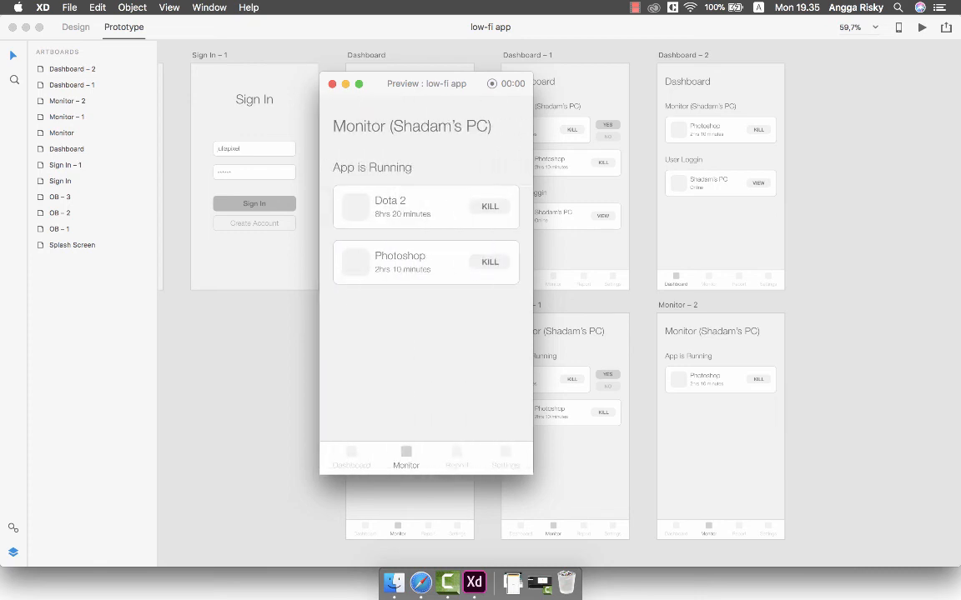
left_click(489, 207)
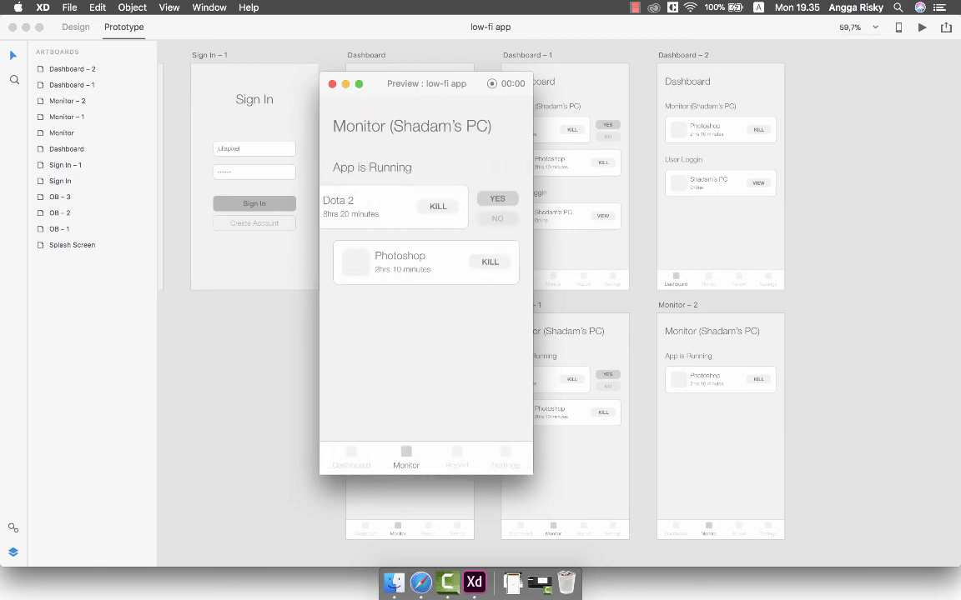
left_click(498, 219)
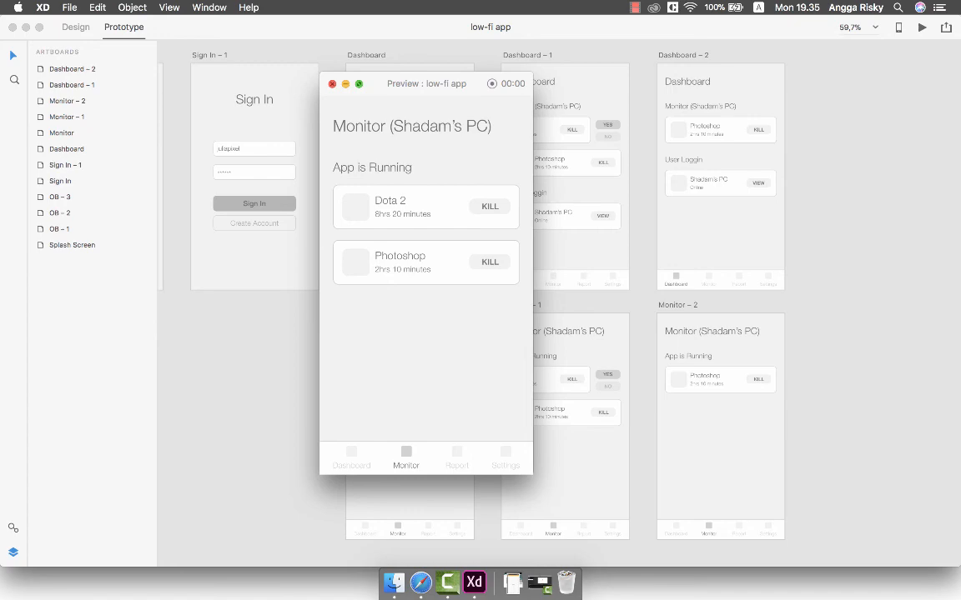
left_click(332, 83)
Link the Dashboard item in the Monitor artboard's navigation bar to the Dashboard artboard with a Slide Right transition.
scroll(392, 367, "down", 3)
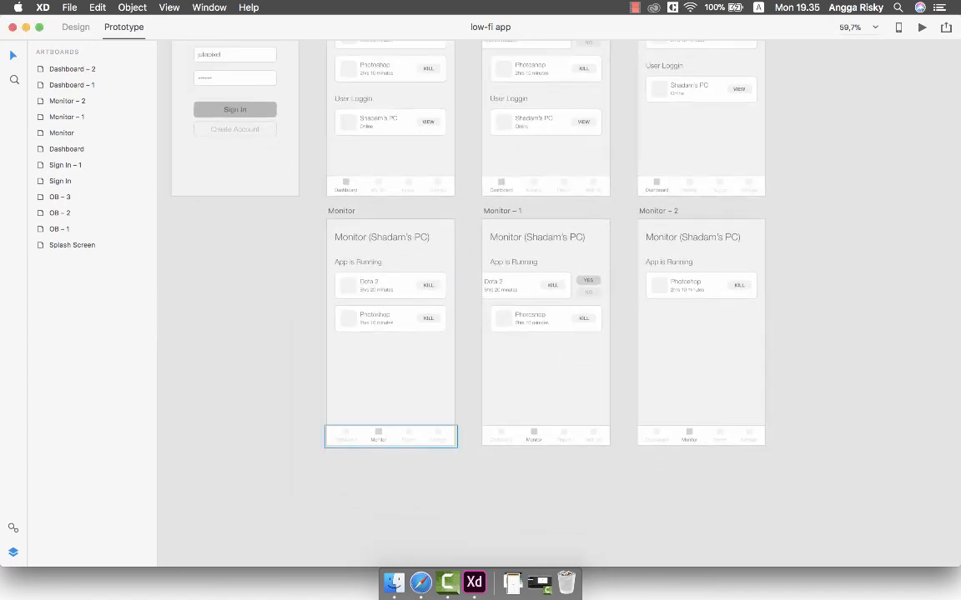
scroll(344, 417, "up", 2)
scroll(344, 417, "left", 2)
left_click(344, 436)
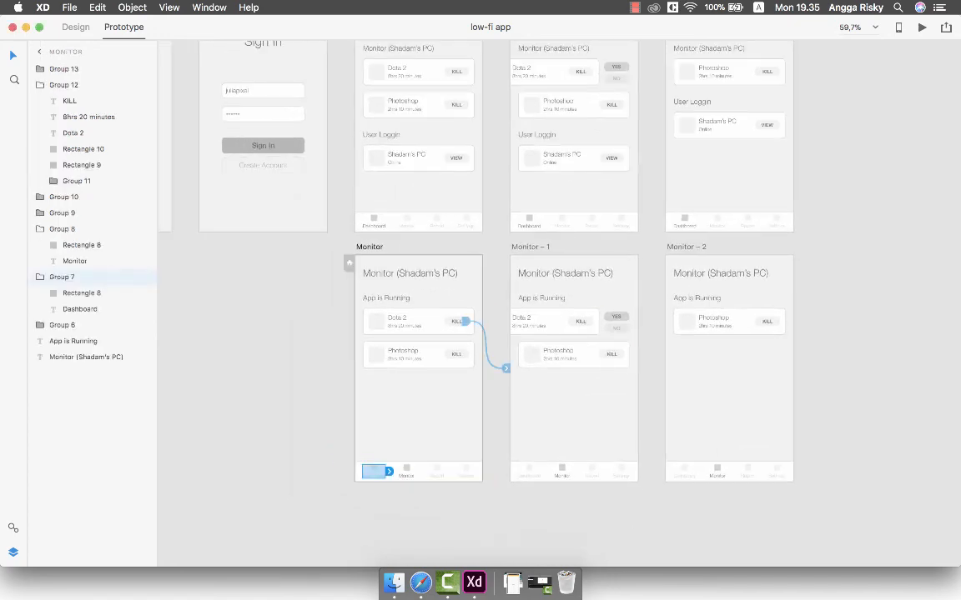
left_click_drag(389, 472, 419, 236)
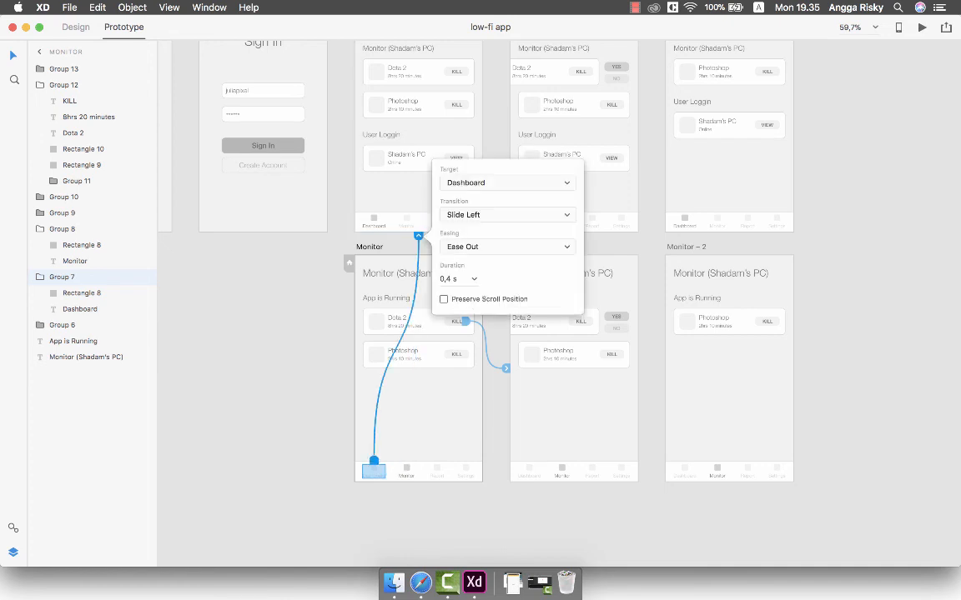
left_click(507, 214)
left_click(476, 225)
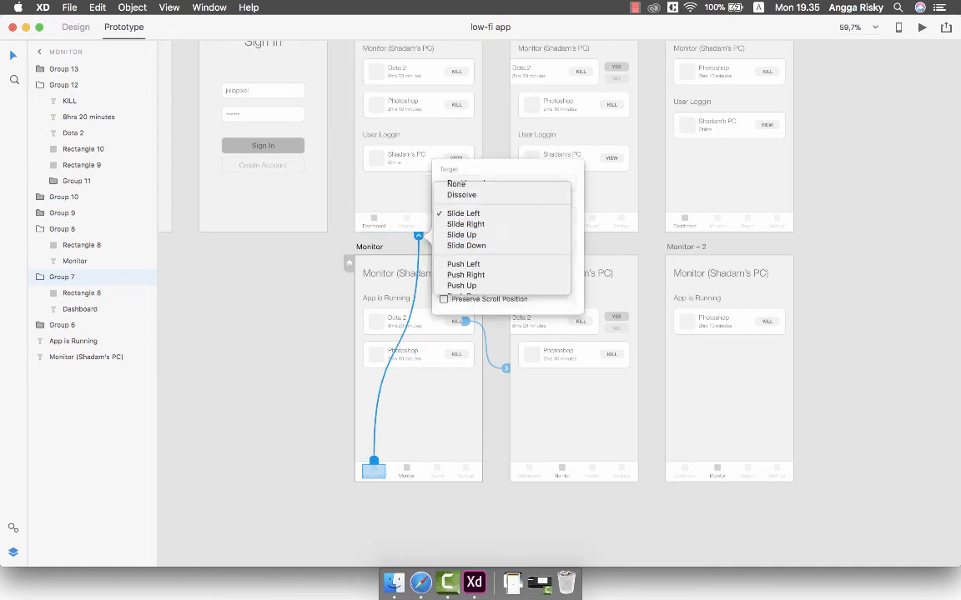
Link the Dashboard navigation items on Monitor – 1 and Monitor – 2 to the Dashboard artboard with Slide Right.
left_click(530, 472)
left_click_drag(544, 472, 450, 224)
left_click(685, 472)
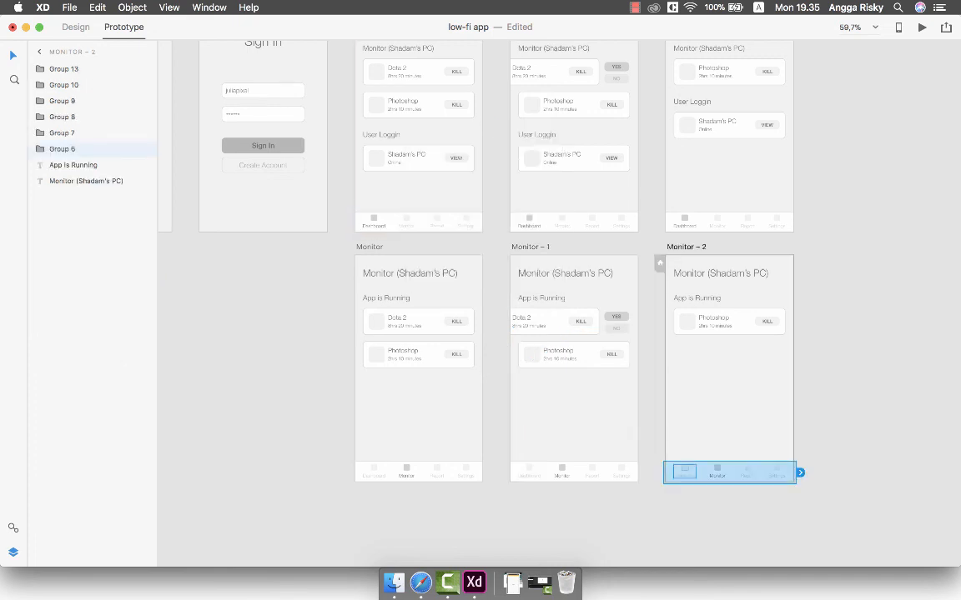
left_click_drag(699, 472, 457, 200)
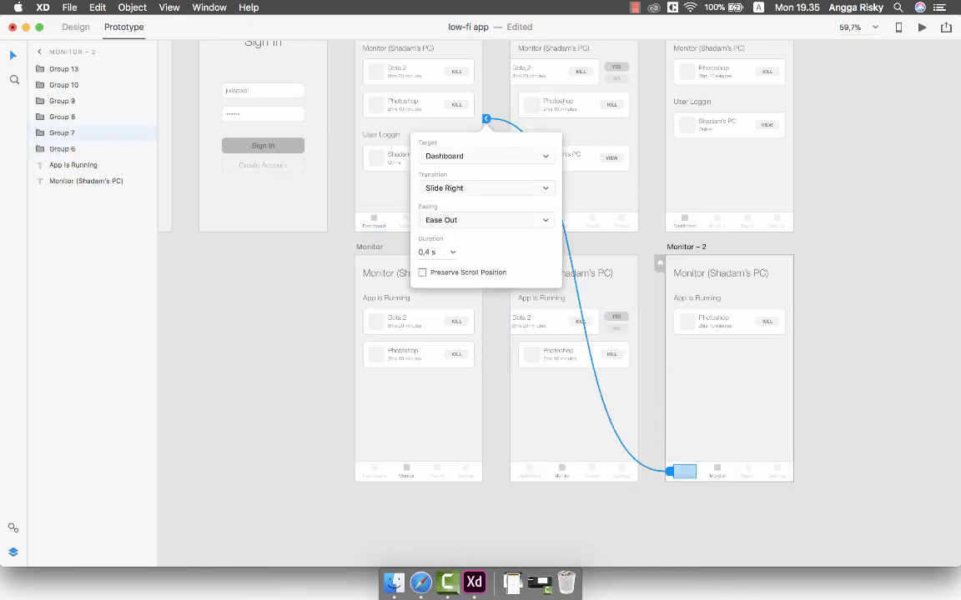
Preview from Monitor – 2, switch back and forth between Dashboard and Monitor, and test killing Dota 2 with YES.
key("super+Return")
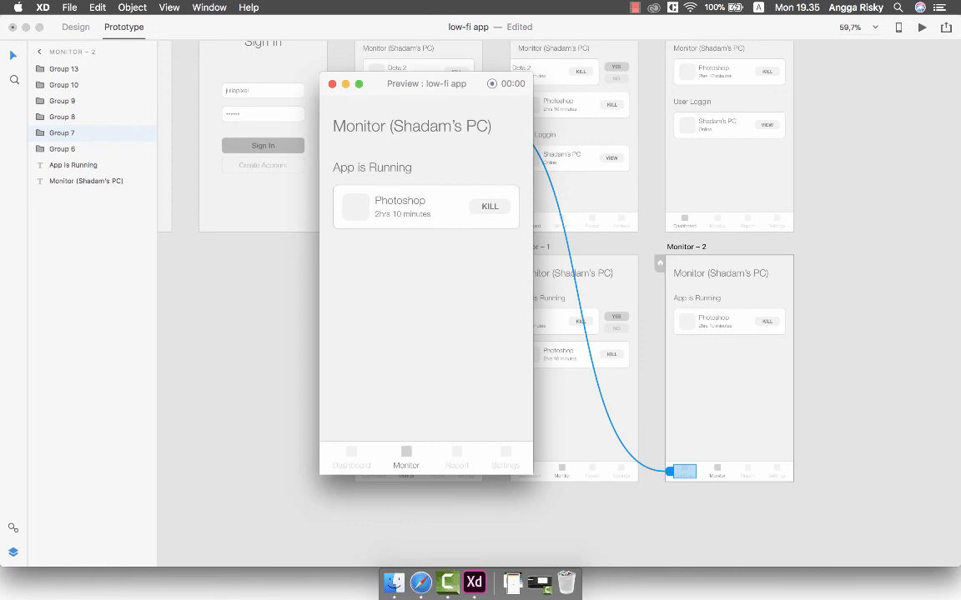
left_click(352, 458)
left_click(406, 458)
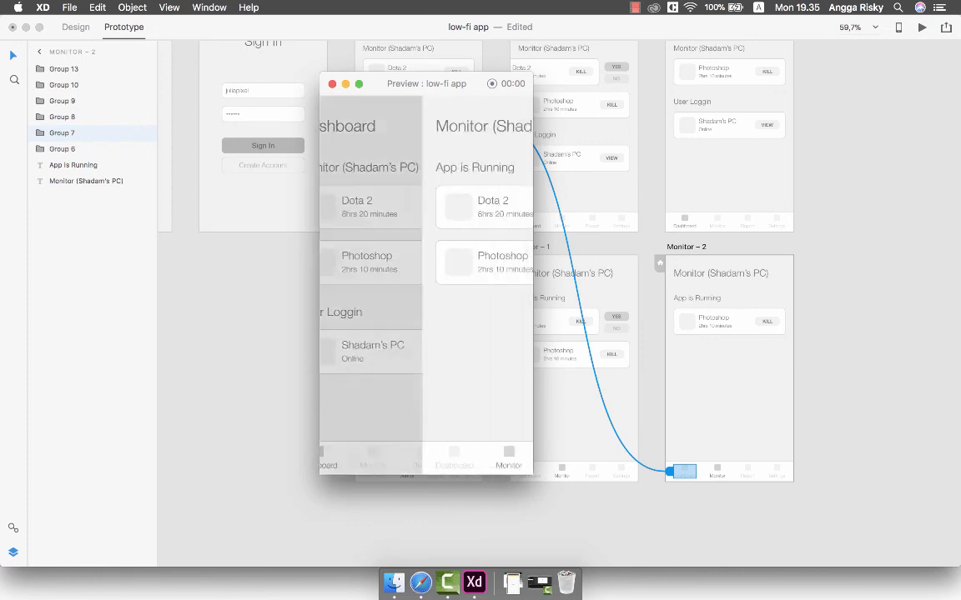
left_click(351, 458)
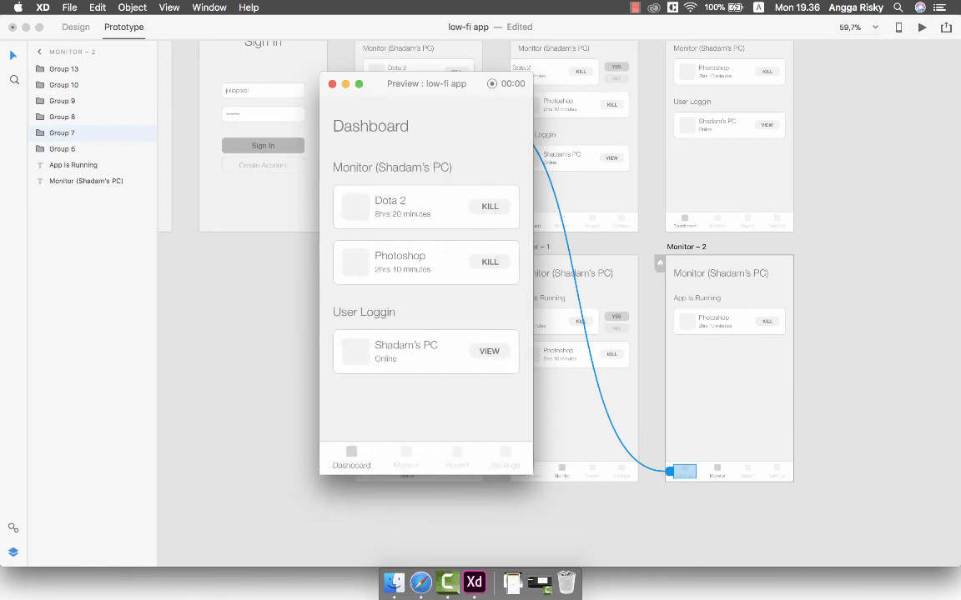
left_click(406, 458)
left_click(351, 458)
left_click(489, 207)
left_click(498, 199)
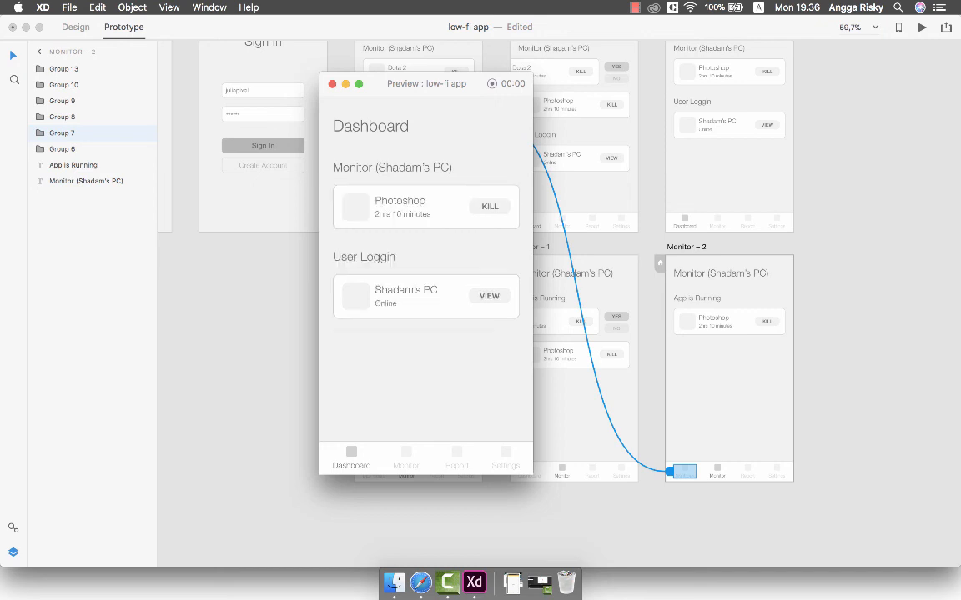
Convert Monitor – 2's Dashboard navigation group to a Repeat Grid, and test screen switching and killing Dota 2 with YES in the preview before closing it.
key("super+r")
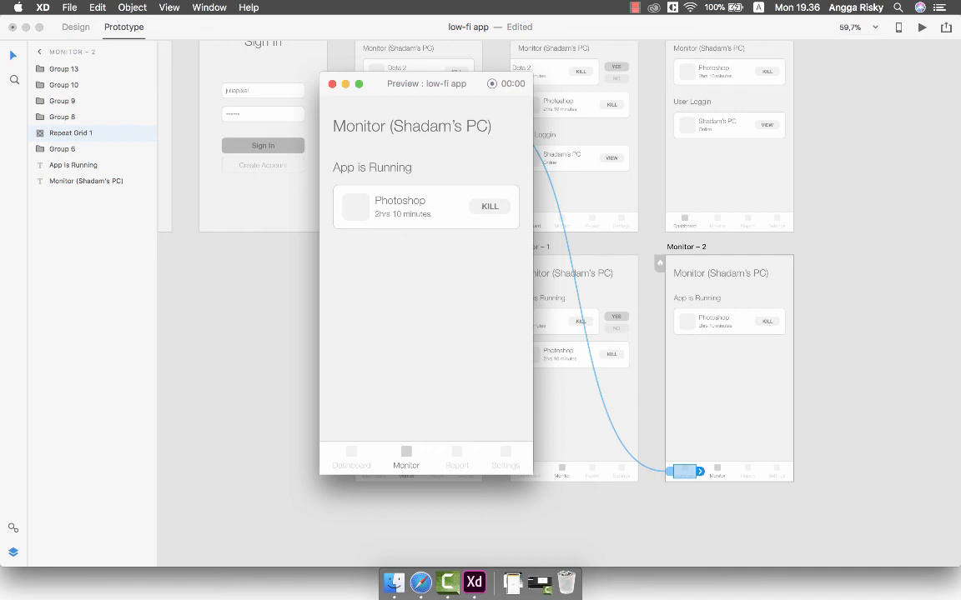
left_click(351, 458)
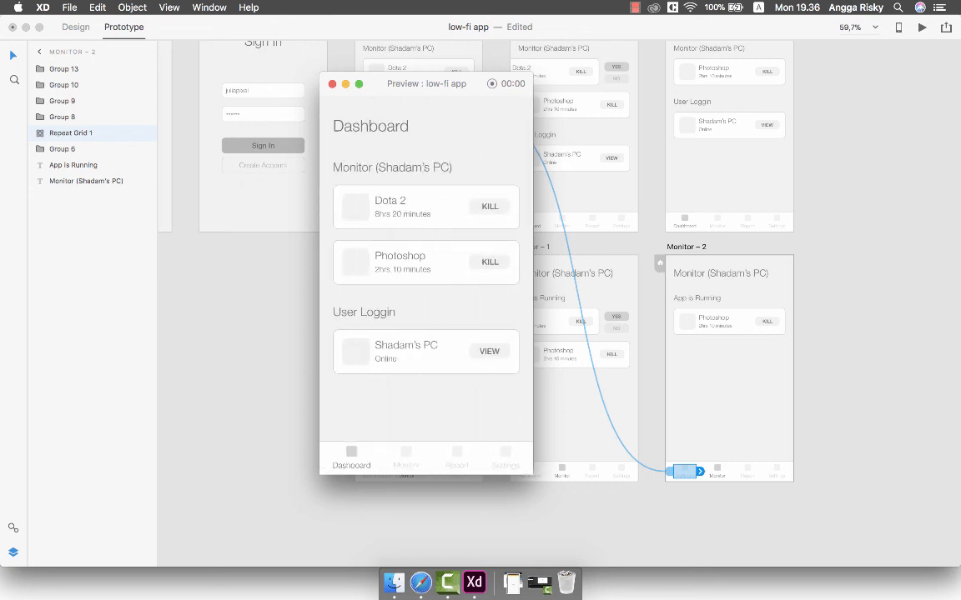
left_click(406, 458)
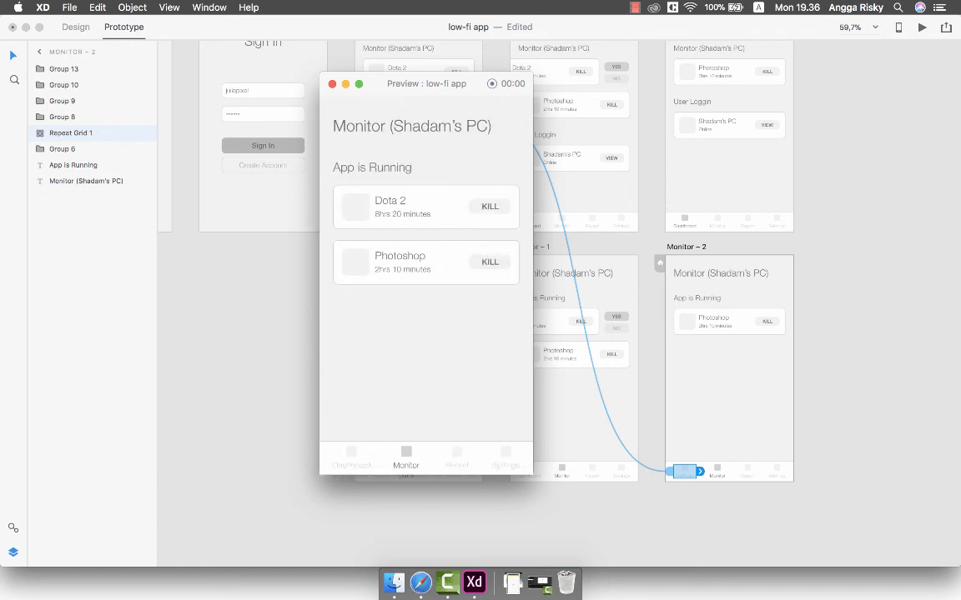
left_click(490, 206)
left_click(494, 199)
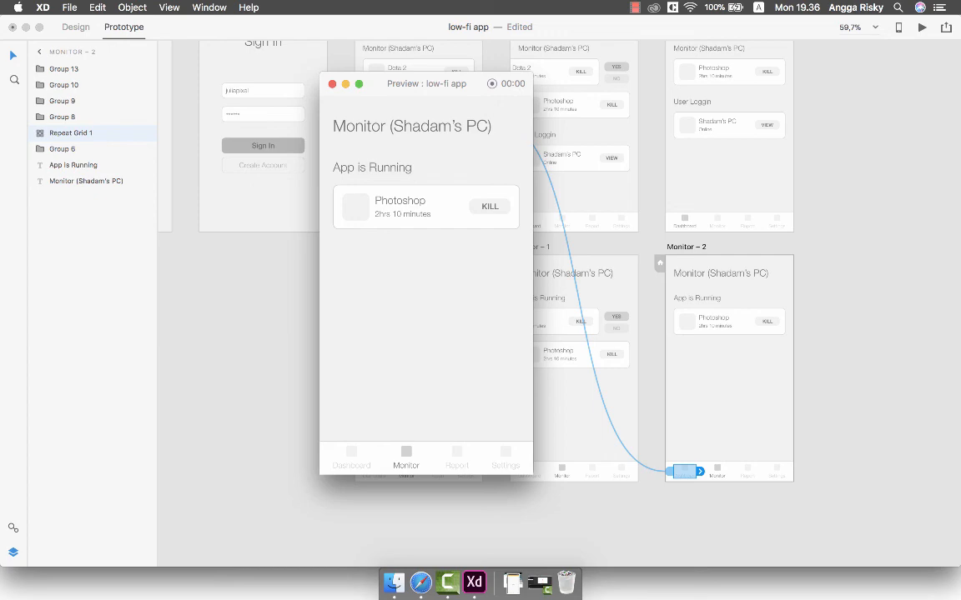
left_click(332, 84)
left_click(284, 317)
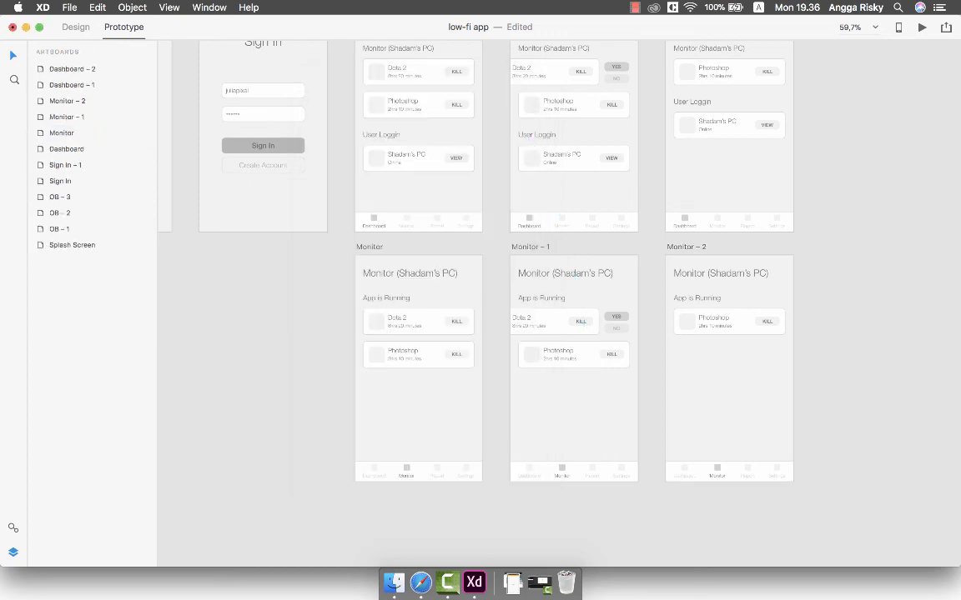
Save the low-fi app document and look over the artboards back to the Splash Screen.
key("super+s")
scroll(257, 369, "up", 10)
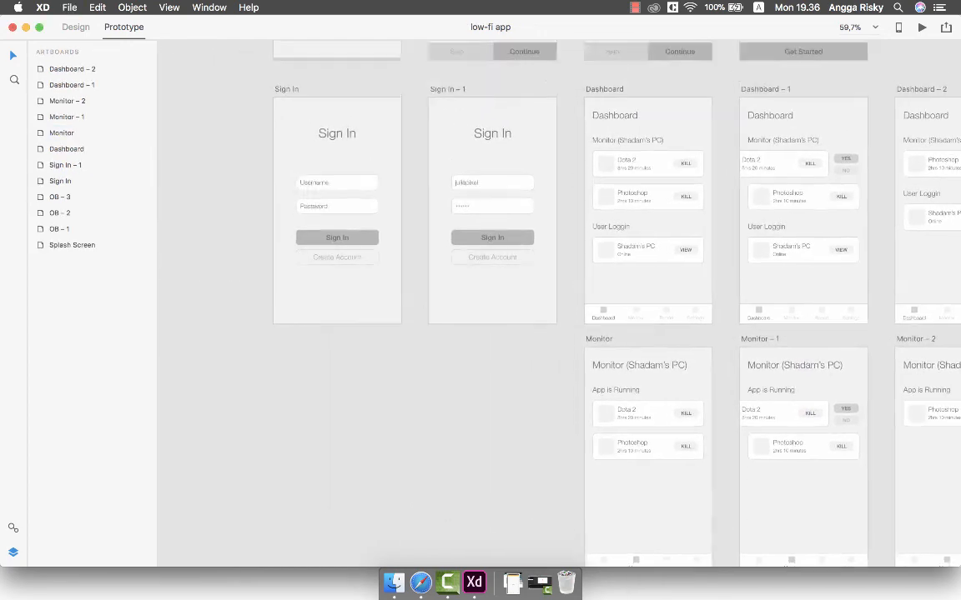
scroll(257, 368, "up", 5)
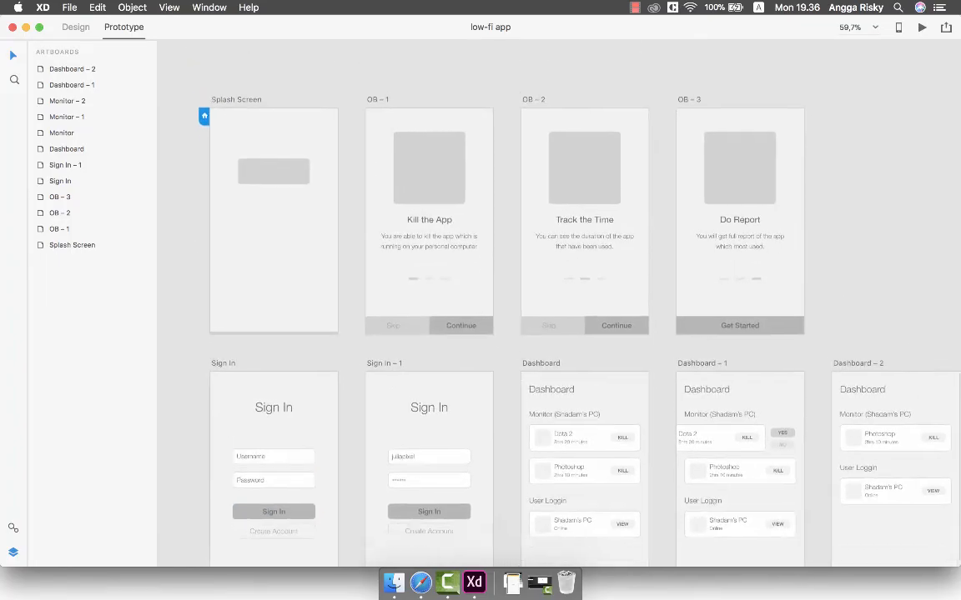
scroll(257, 369, "up", 2)
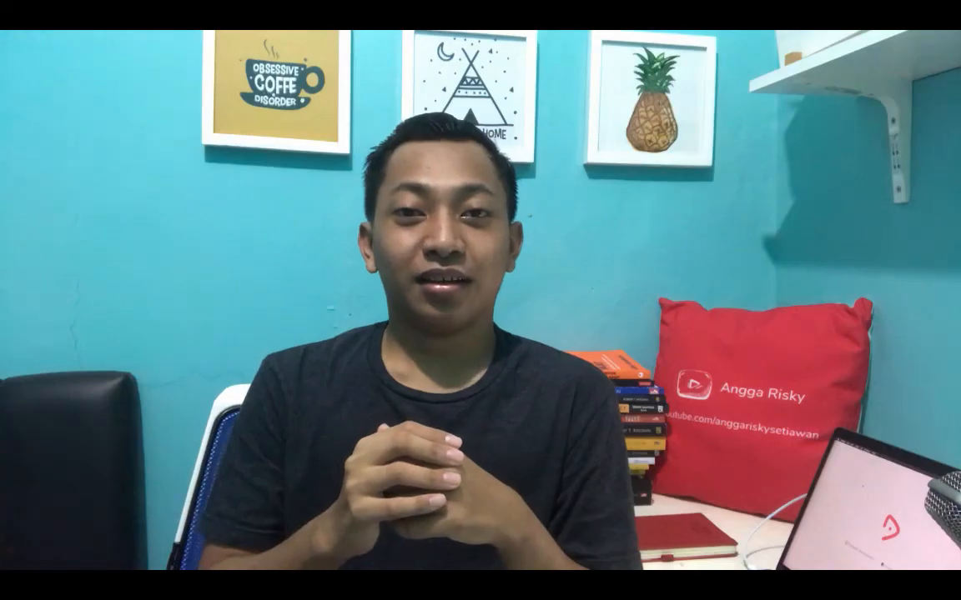